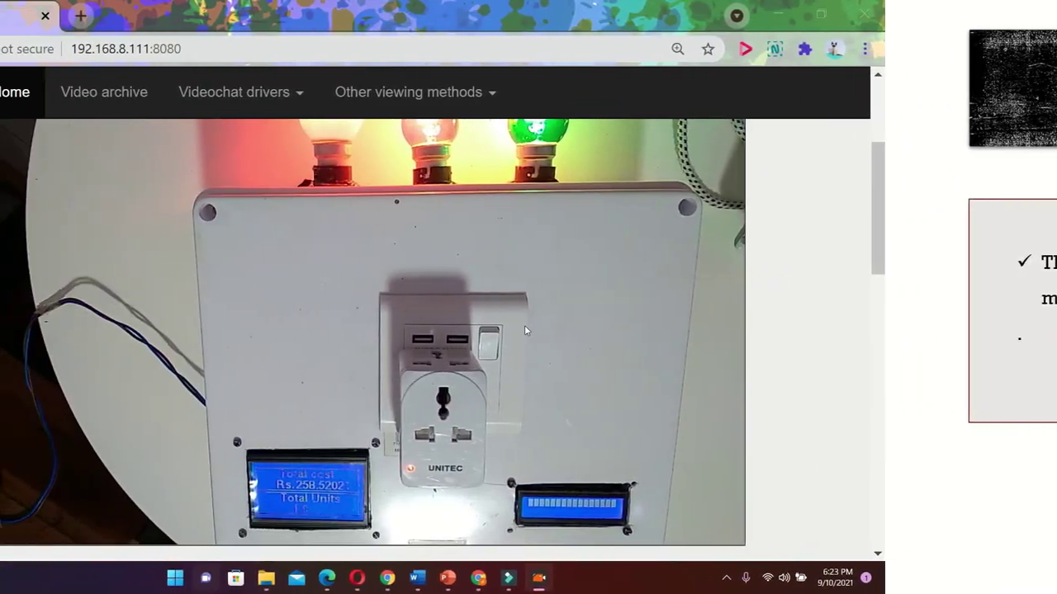
Open the Sign Up form and fill in the saved name and e-mail suggestions
scroll(526, 369, "down", 1)
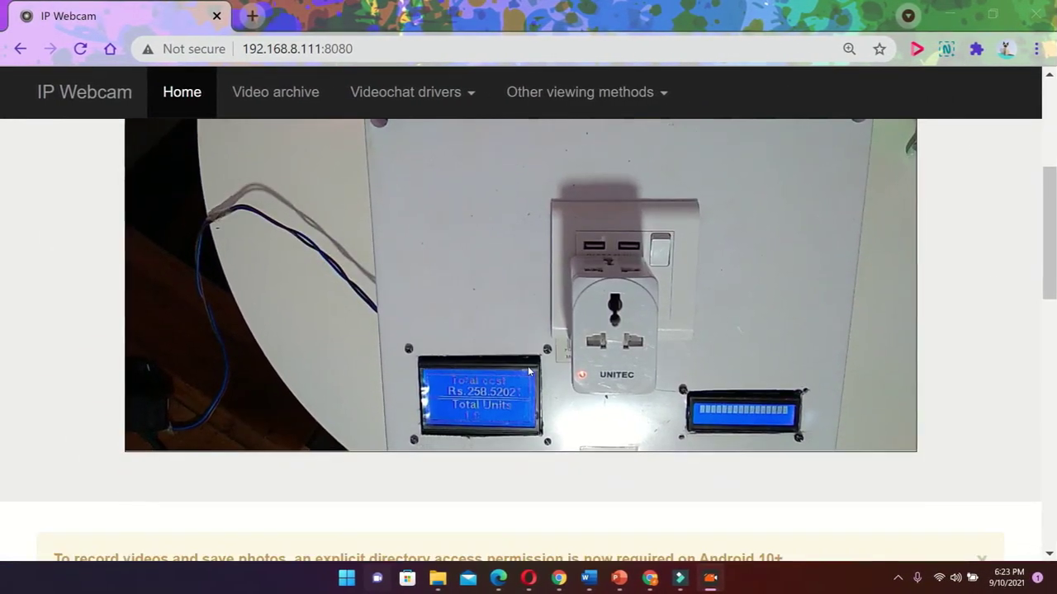
scroll(530, 371, "up", 2)
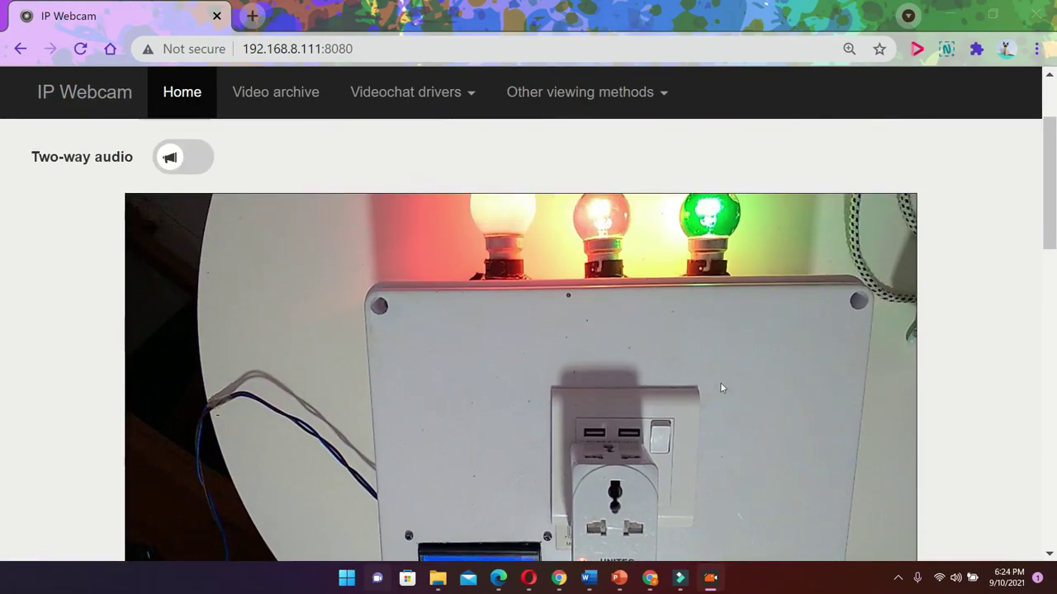
scroll(815, 292, "down", 1)
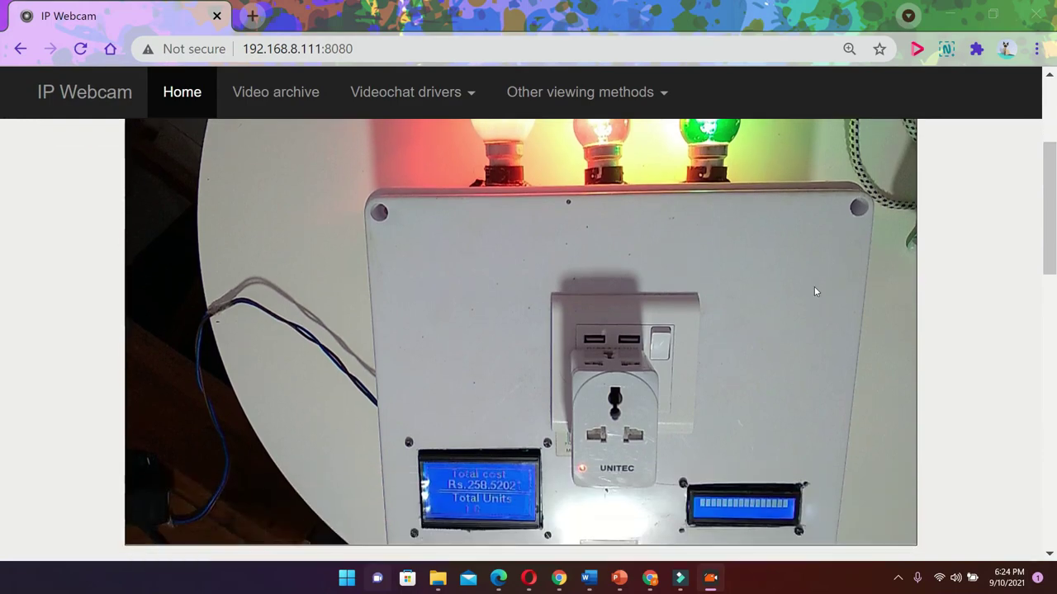
scroll(496, 412, "down", 1)
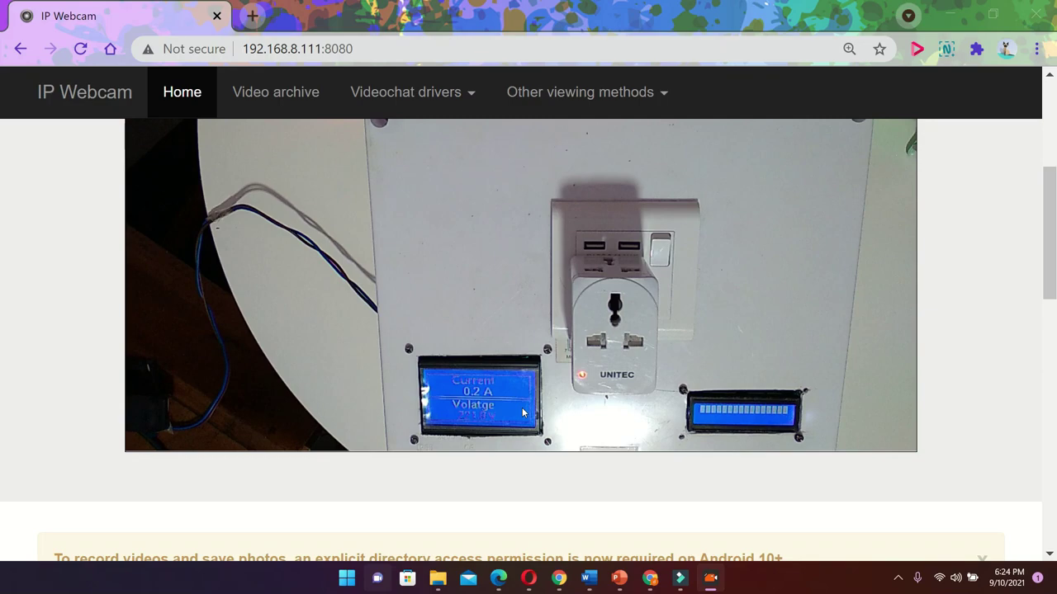
scroll(522, 417, "down", 3)
scroll(521, 417, "up", 1, "ctrl")
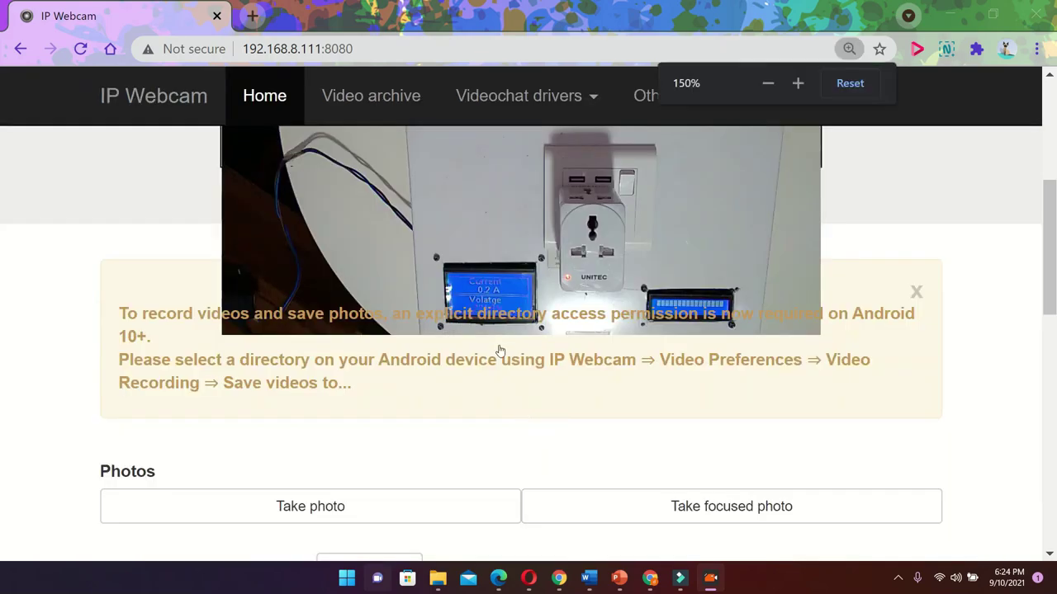
scroll(492, 275, "up", 2)
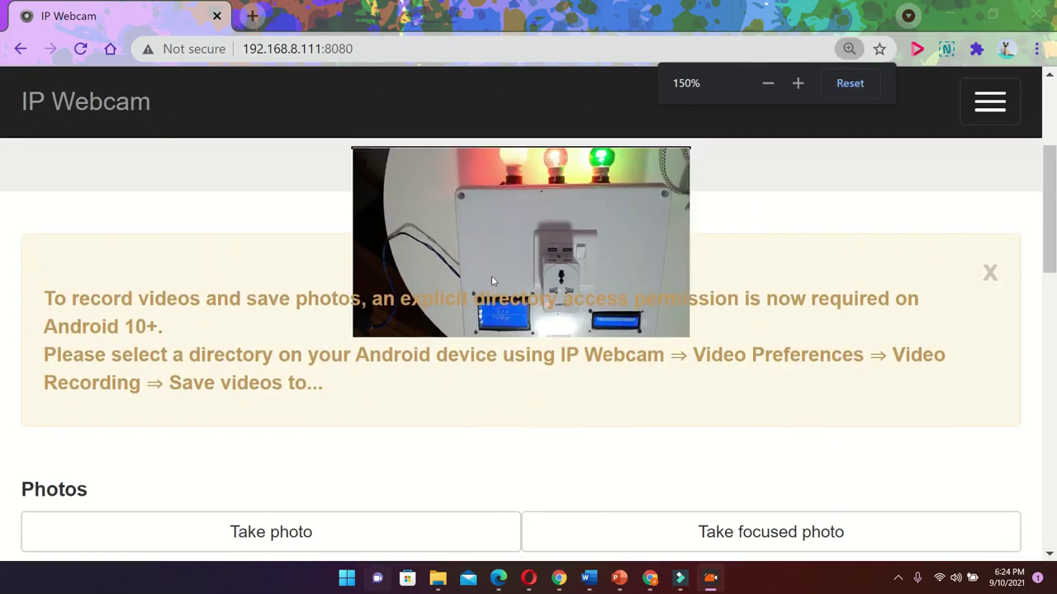
scroll(499, 305, "down", 1, "ctrl")
scroll(498, 305, "down", 1, "ctrl")
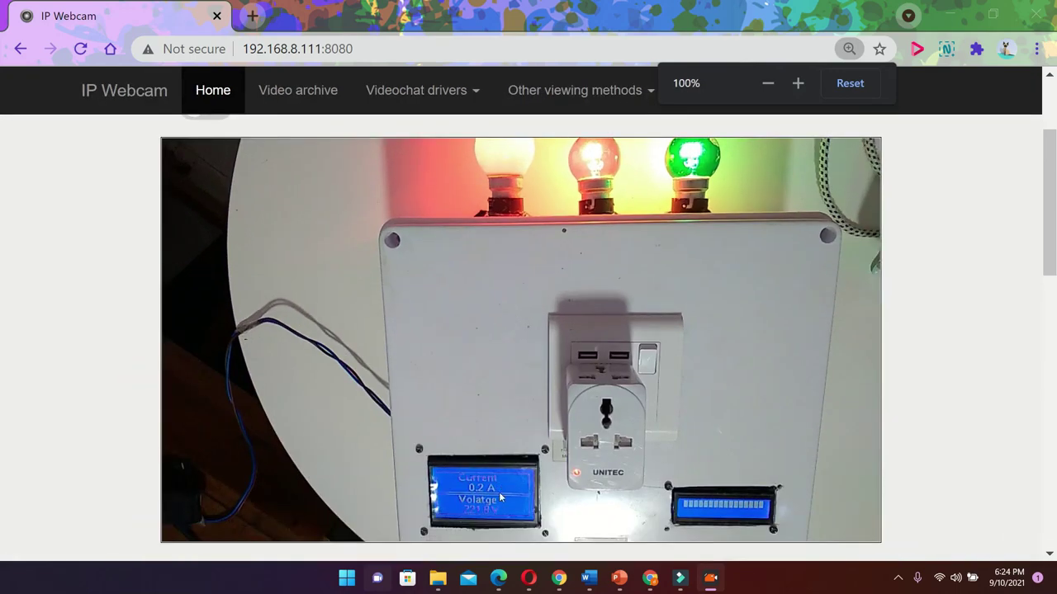
scroll(510, 447, "down", 1)
scroll(494, 423, "down", 1)
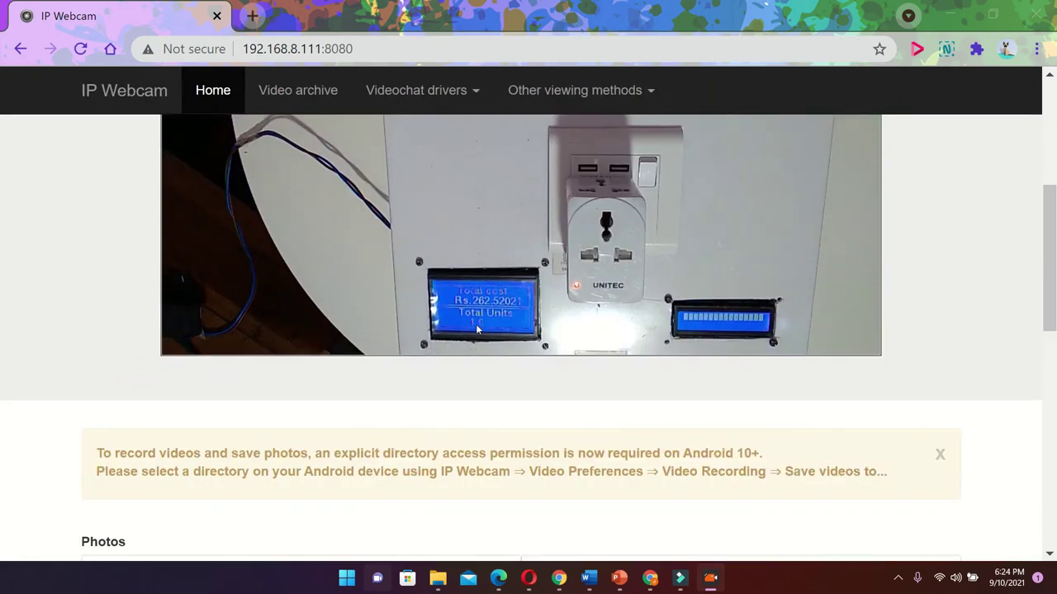
scroll(492, 326, "up", 3)
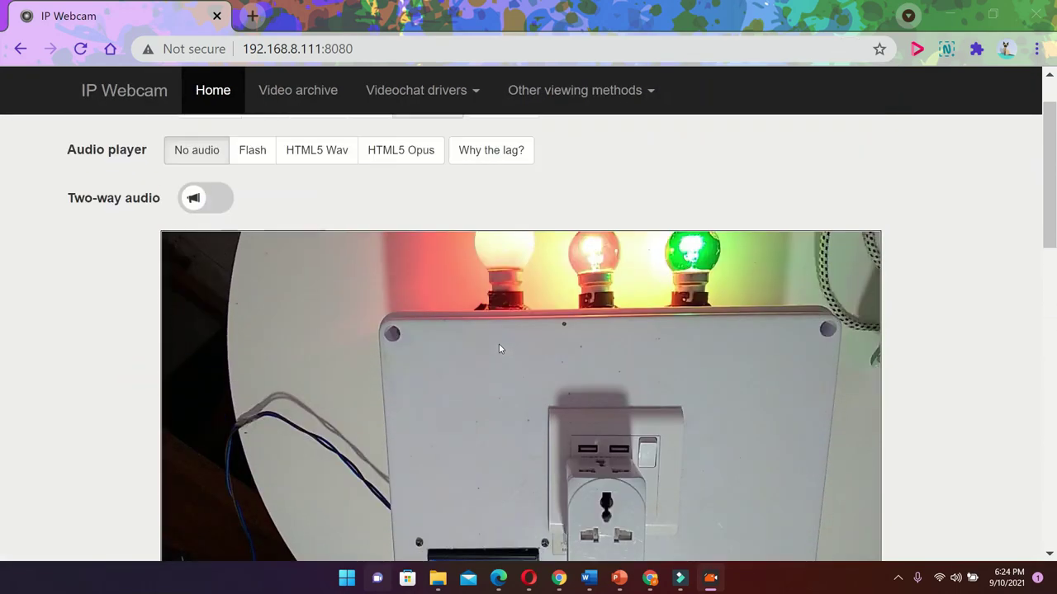
scroll(532, 368, "down", 1)
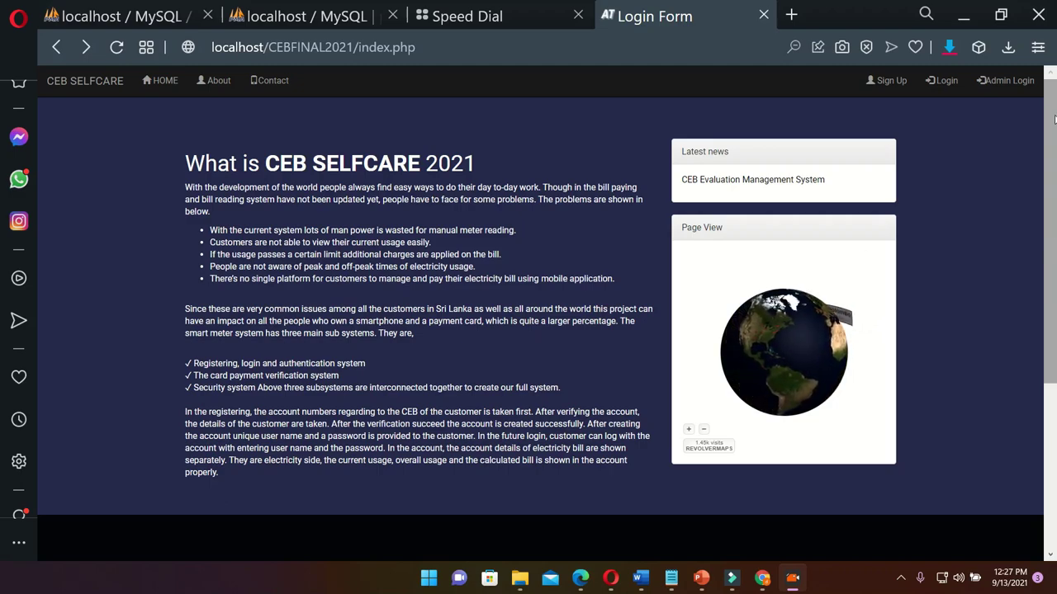
left_click(891, 82)
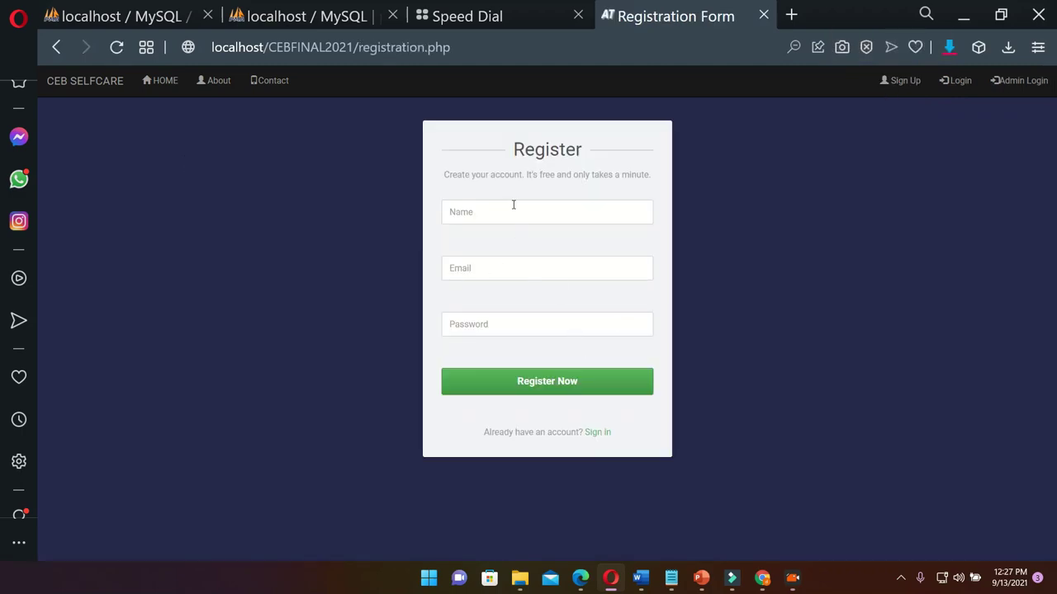
left_click(513, 207)
left_click(511, 256)
left_click(513, 262)
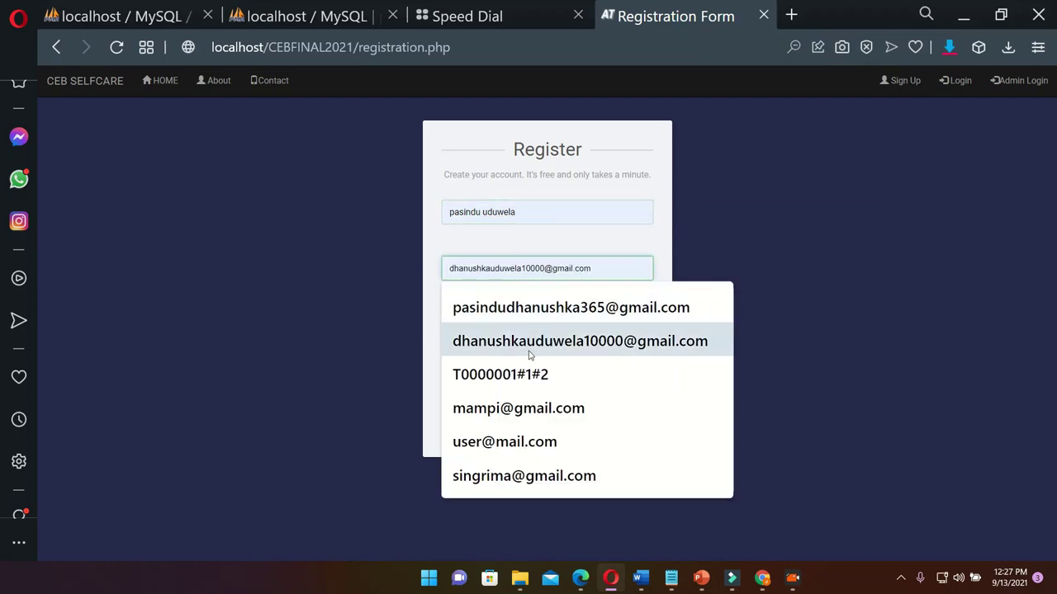
left_click(595, 354)
left_click(462, 330)
Enter the account password, restore the e-mail's missing @, and submit with Register Now
type("1")
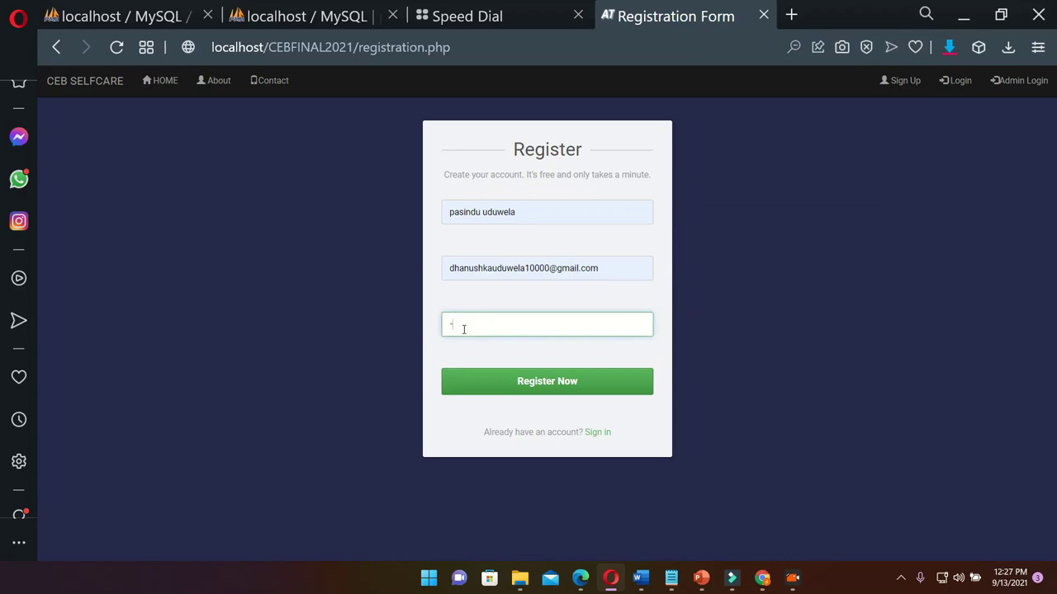
key("BackSpace")
type("1")
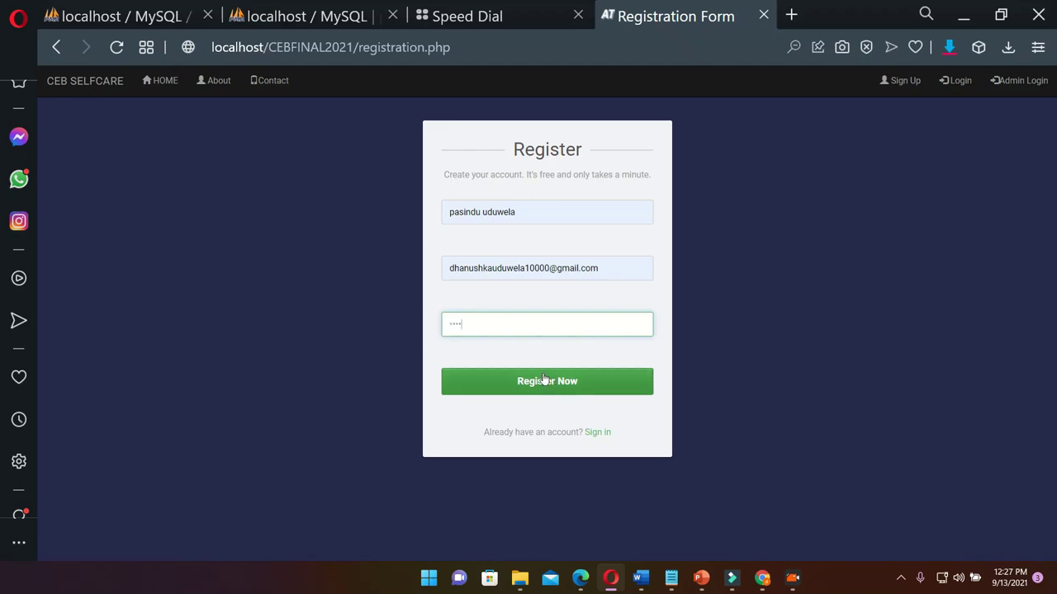
left_click(558, 271)
key("BackSpace")
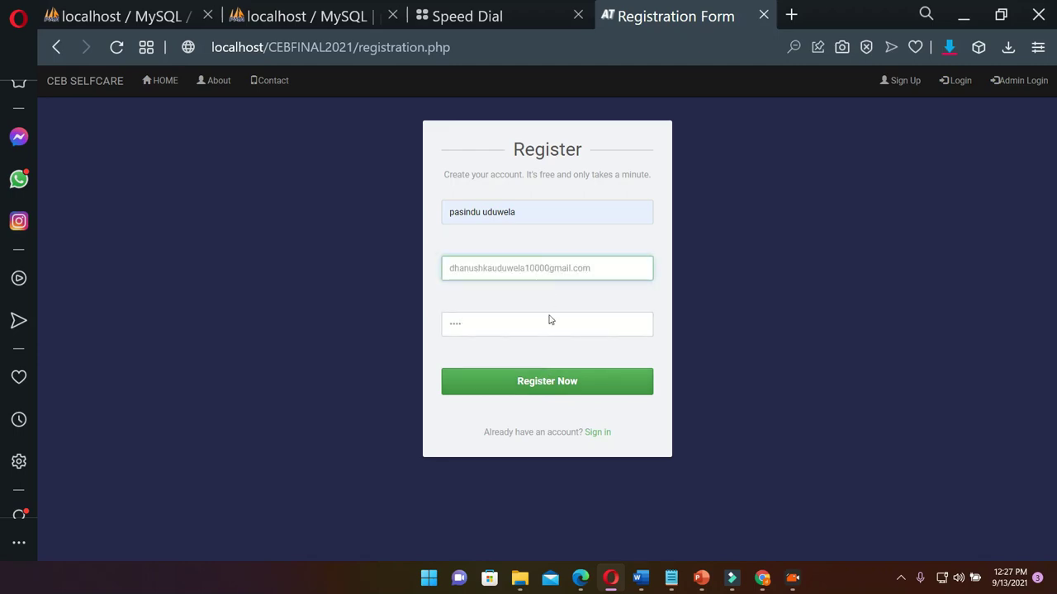
left_click(537, 380)
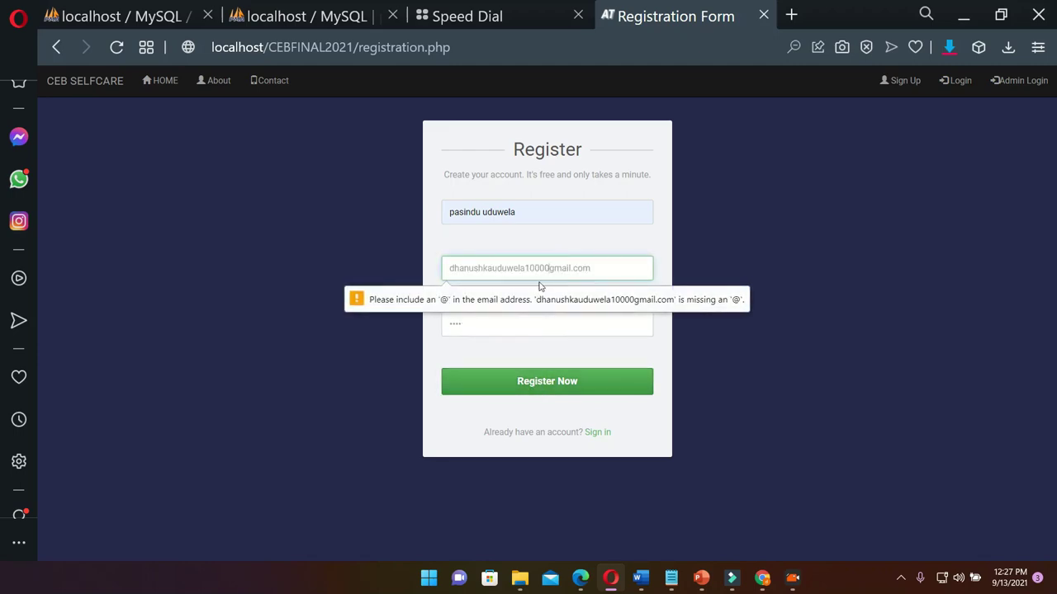
type("@")
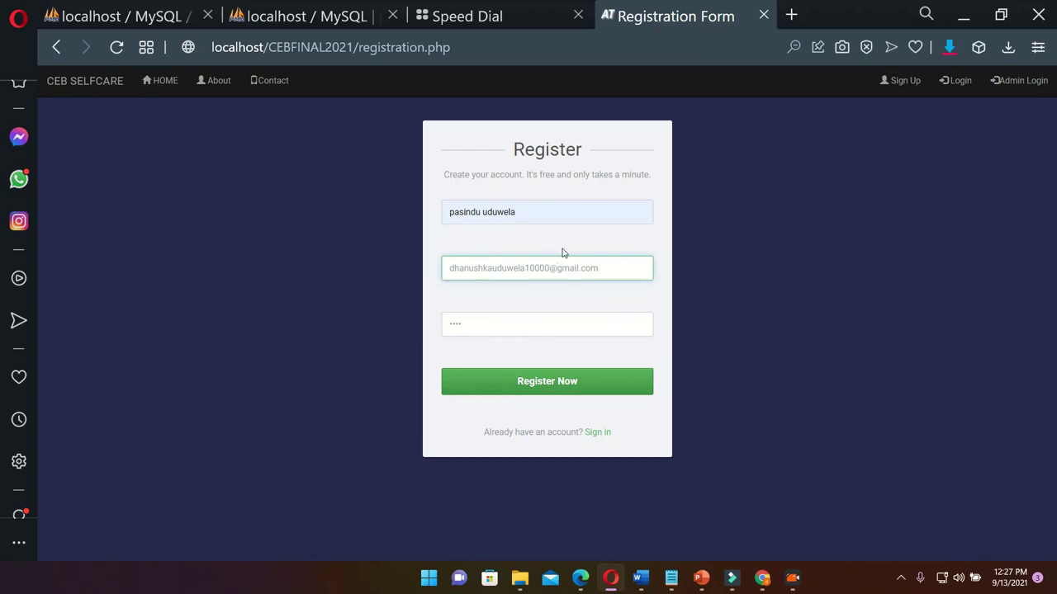
left_click(549, 390)
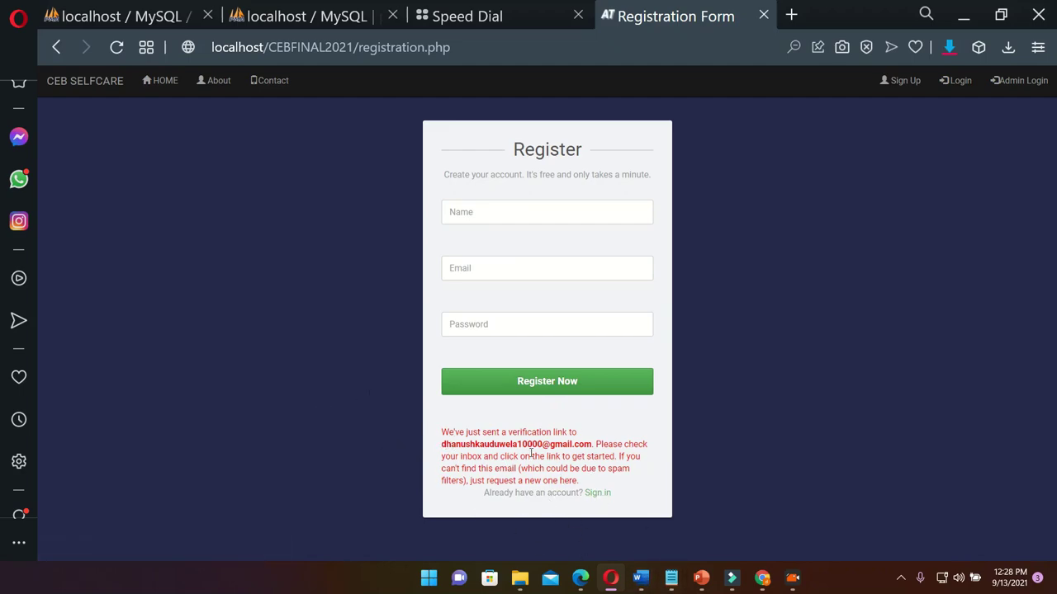
Open the CEB Account Verification email in Gmail and follow its confirmation link
left_click(761, 577)
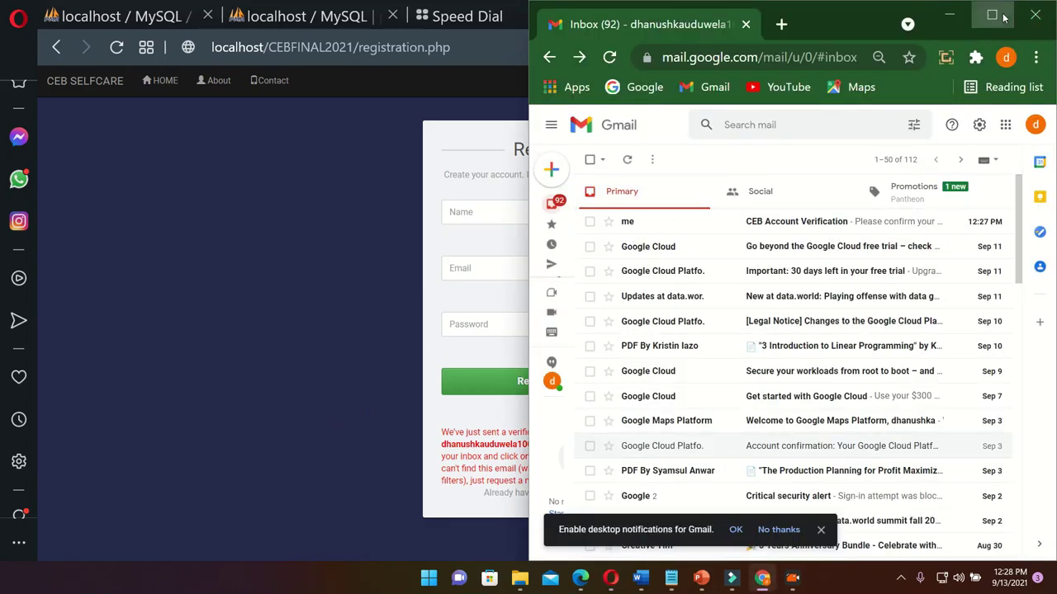
left_click(991, 15)
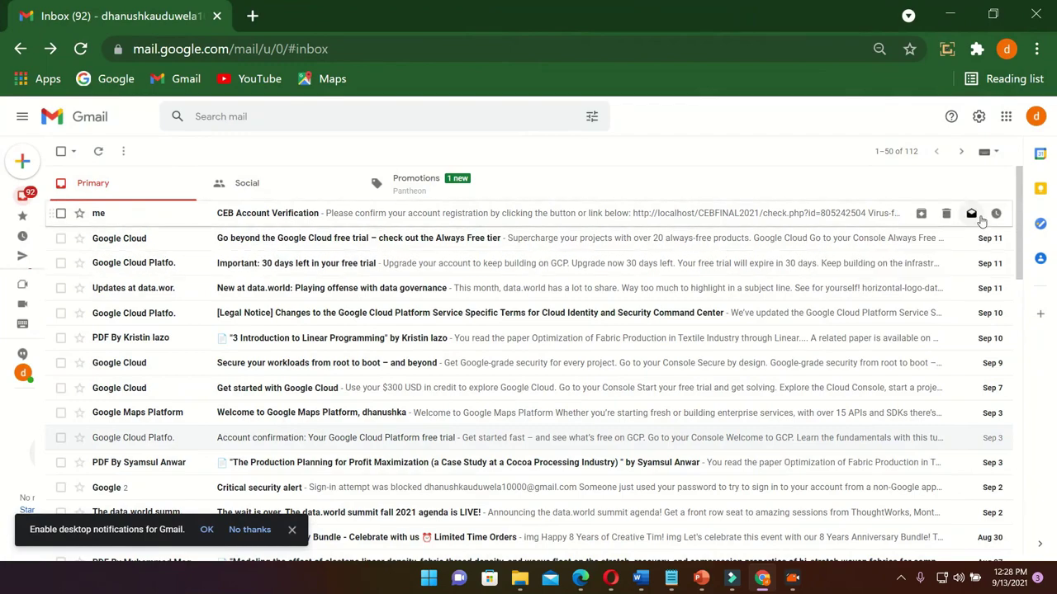
left_click(674, 218)
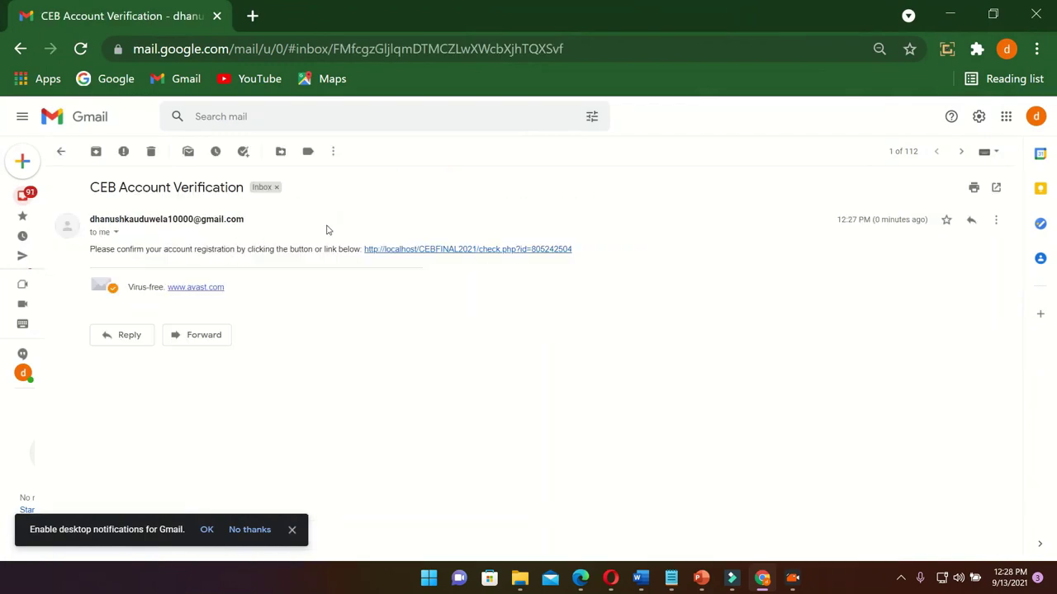
left_click(456, 250)
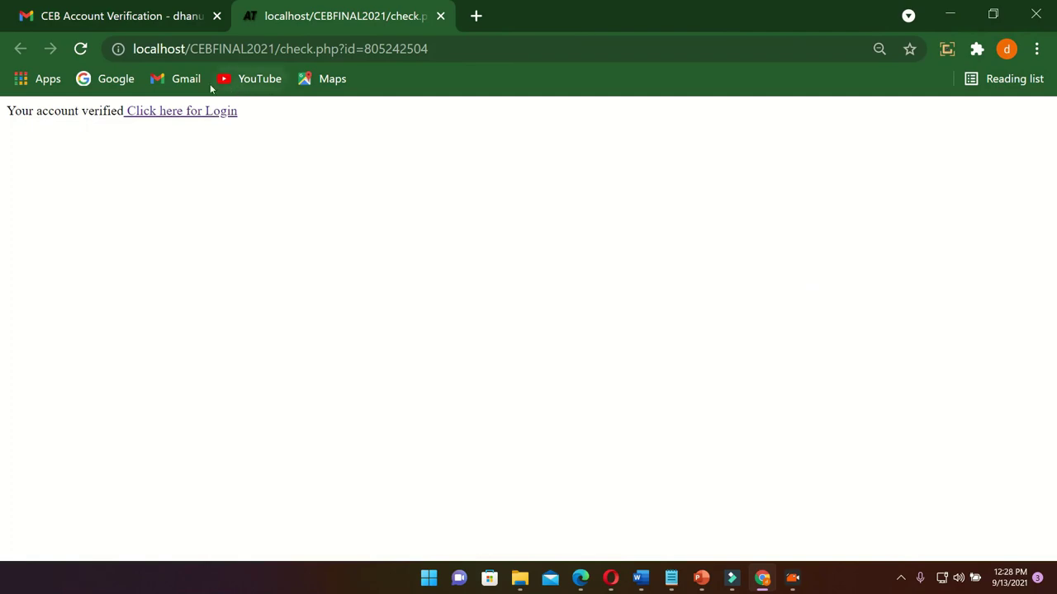
Log in to CEB SELFCARE with the registered e-mail and password
left_click(138, 111)
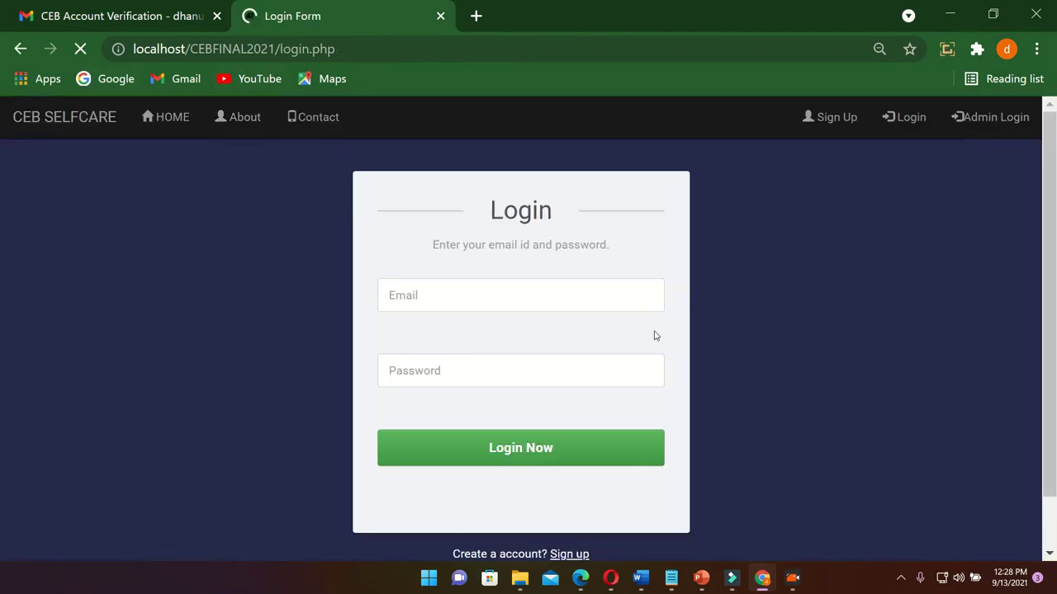
left_click(429, 295)
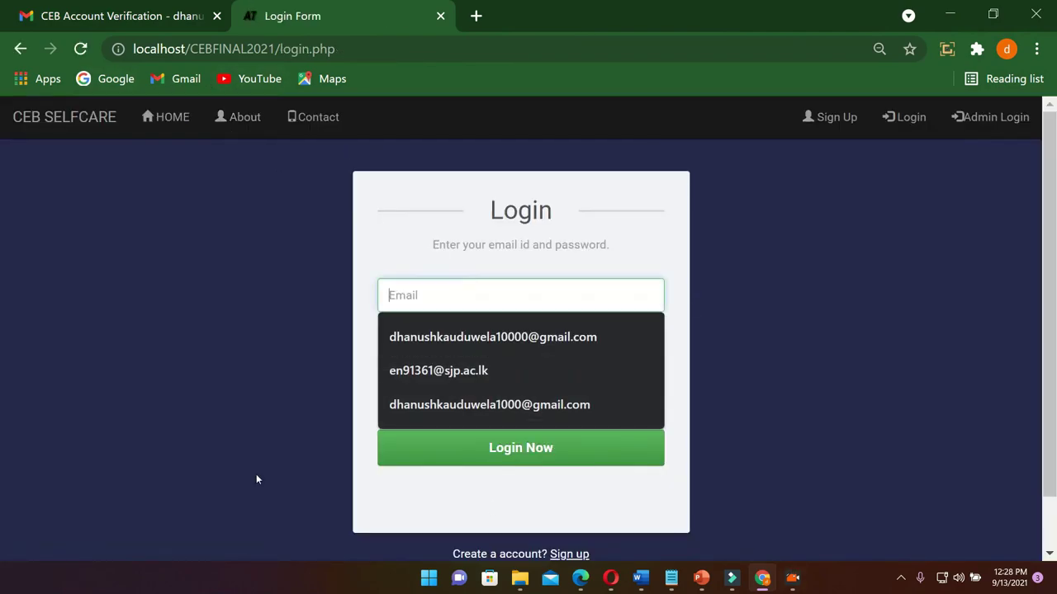
left_click(424, 343)
left_click(430, 371)
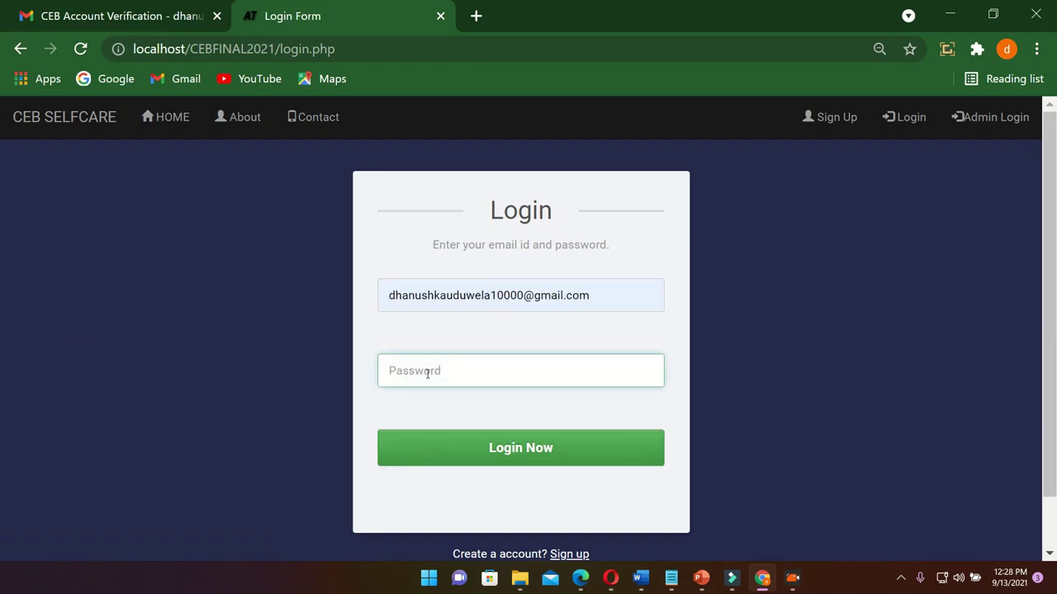
type("123")
left_click(522, 460)
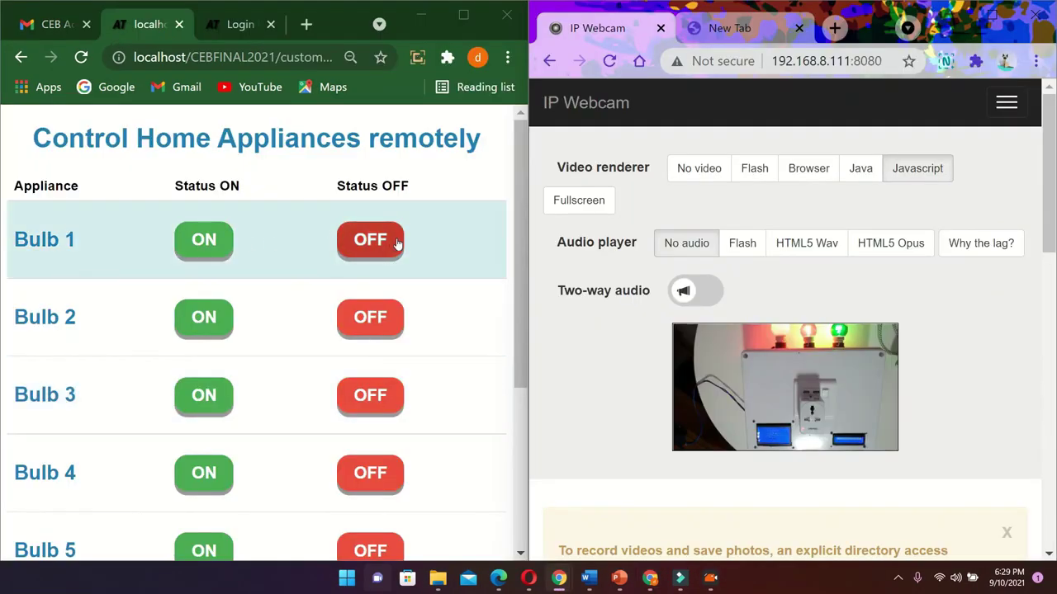
Switch Bulbs 1, 2 and 3 off, then turn Bulb 1 back on
left_click(381, 240)
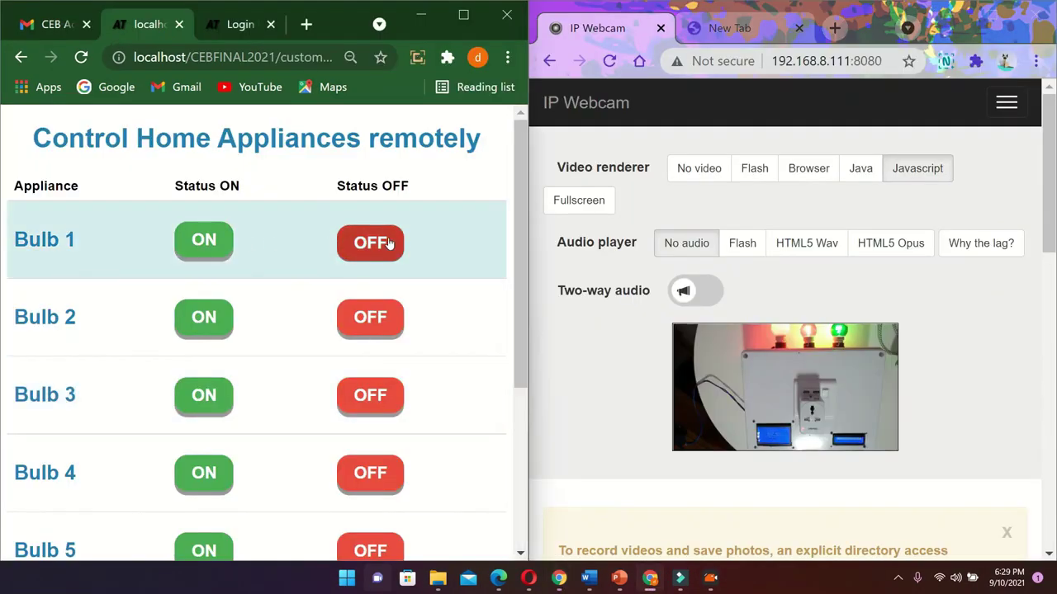
left_click(366, 323)
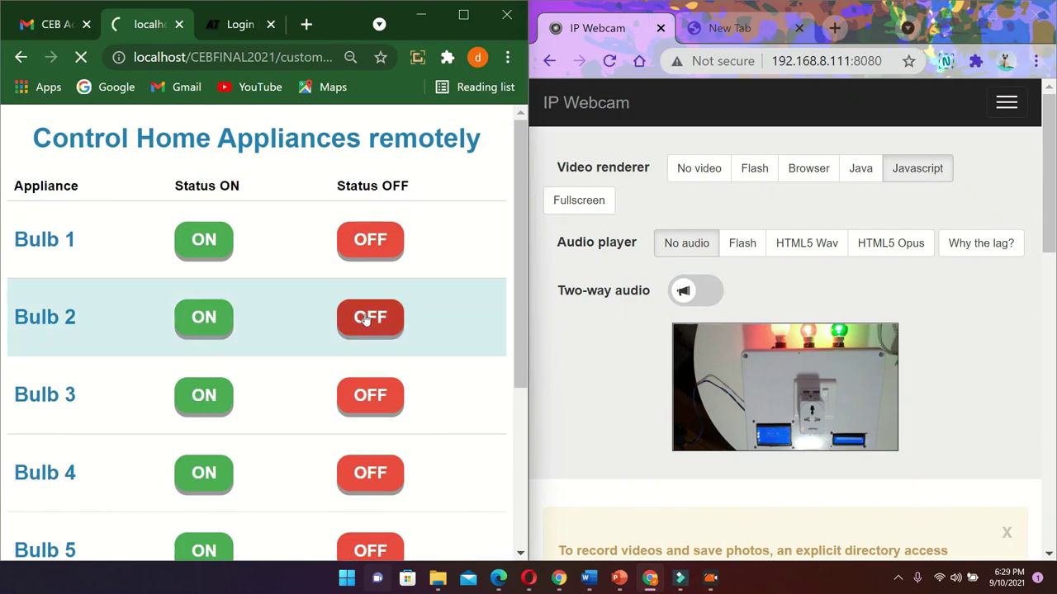
left_click(364, 397)
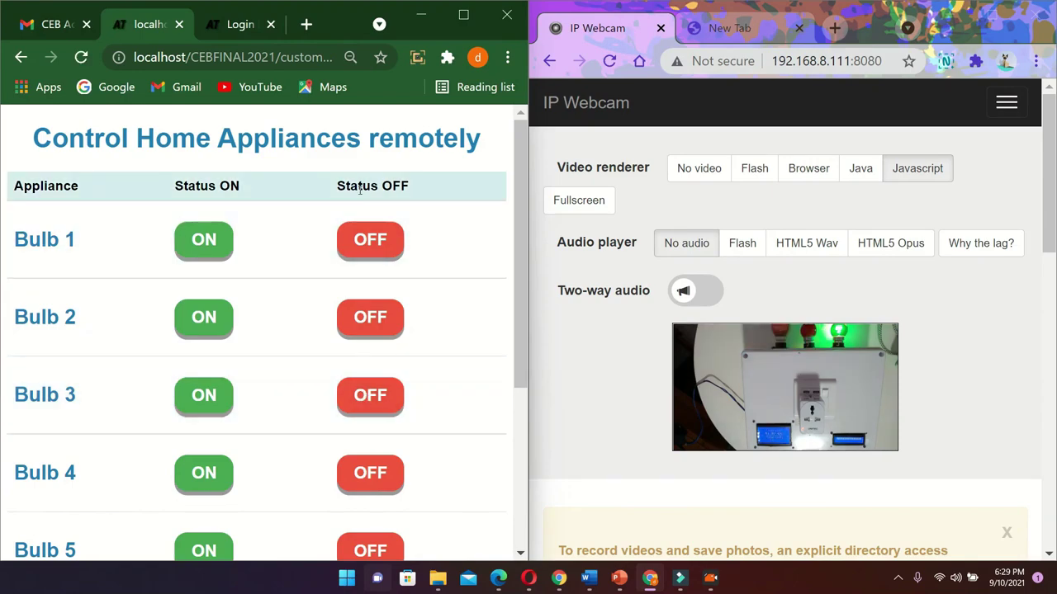
left_click(361, 238)
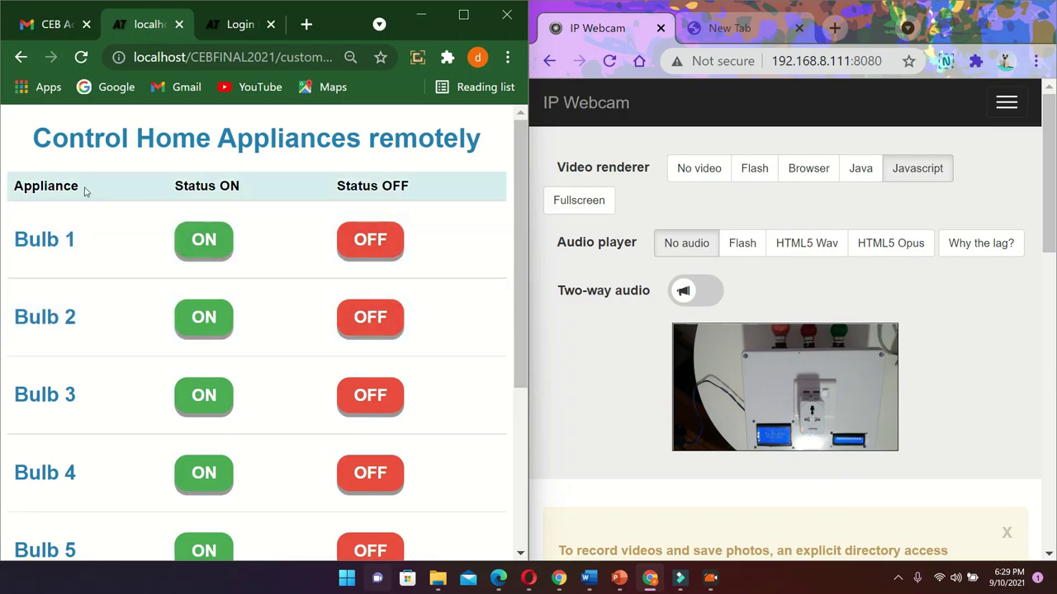
left_click(219, 243)
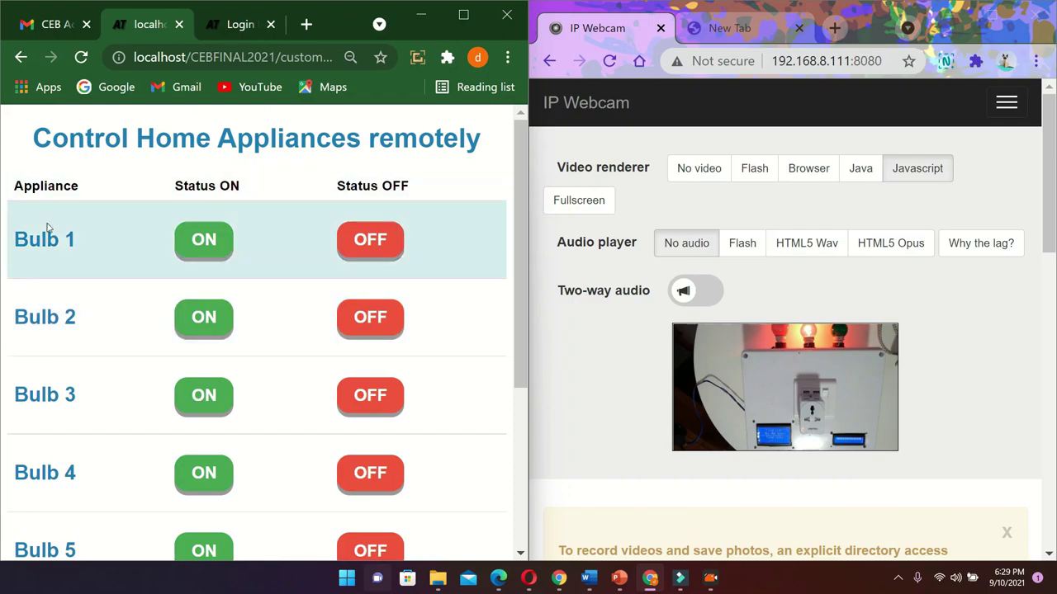
Show the statusled table in Opera's phpMyAdmin, with its row ID 0, Stat 1
left_click(528, 578)
left_click(307, 15)
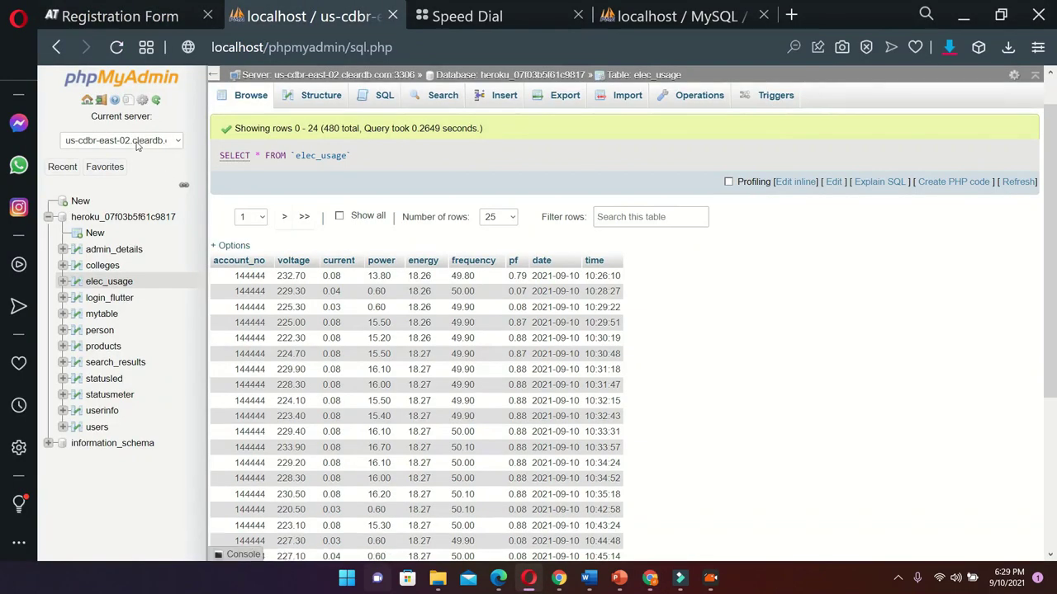
left_click(132, 142)
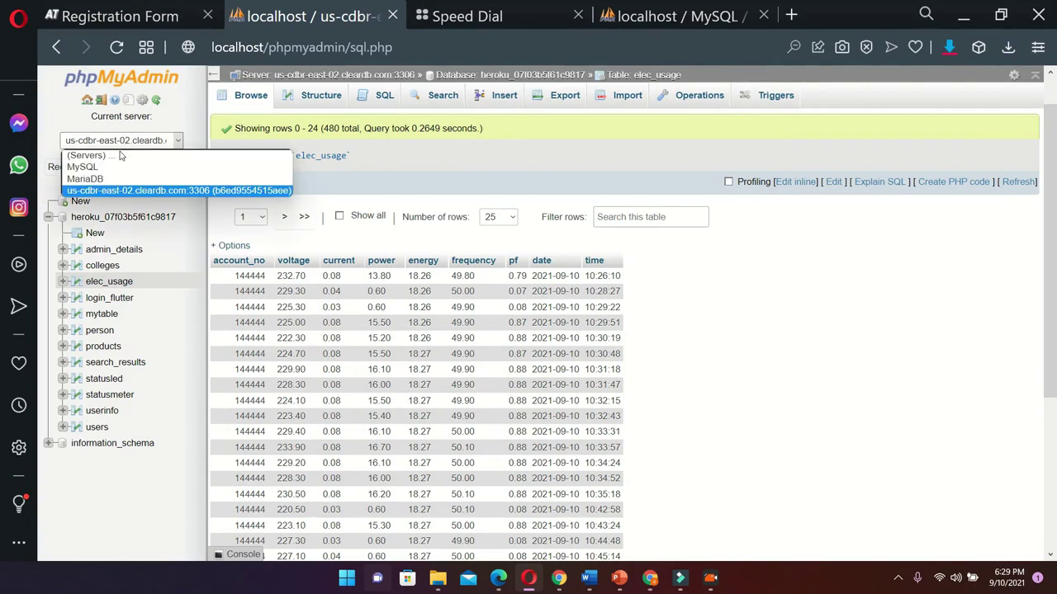
left_click(94, 191)
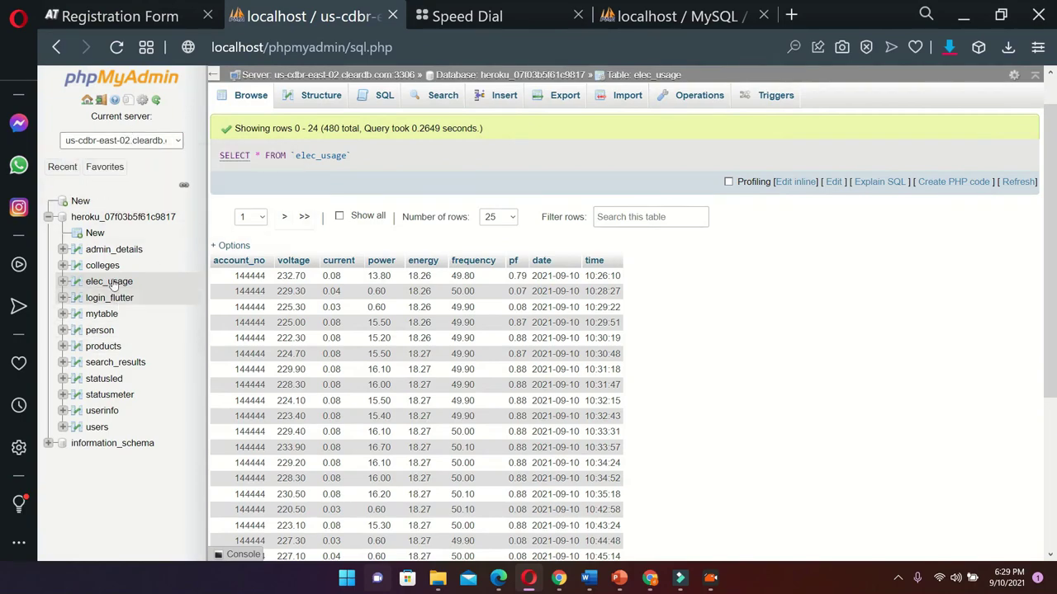
left_click(99, 381)
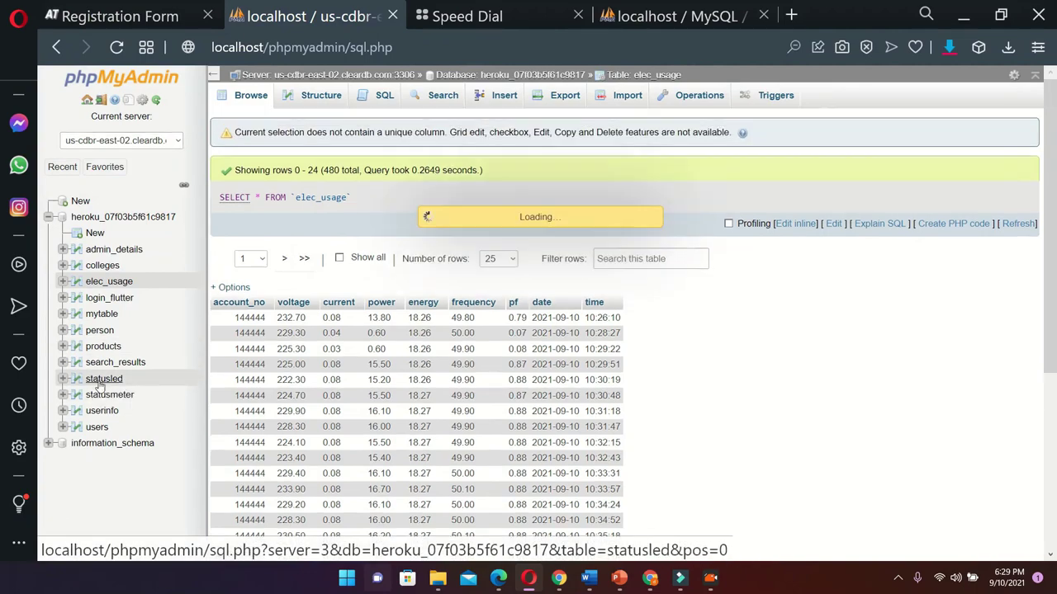
left_click_drag(212, 279, 4, 248)
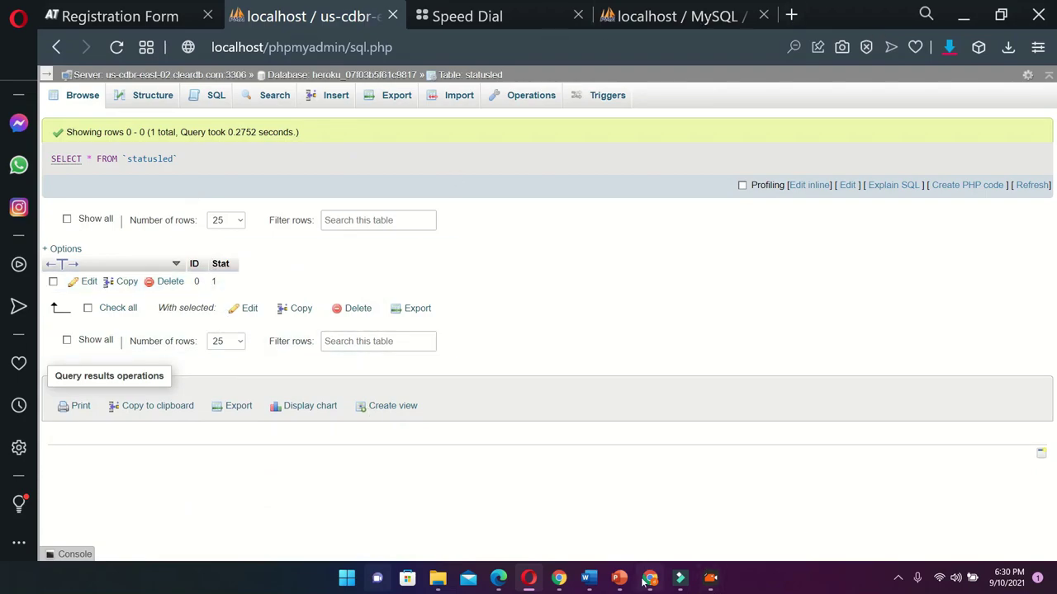
Snap the control page right and phpMyAdmin left, then toggle Bulbs 6 and 8
left_click(573, 499)
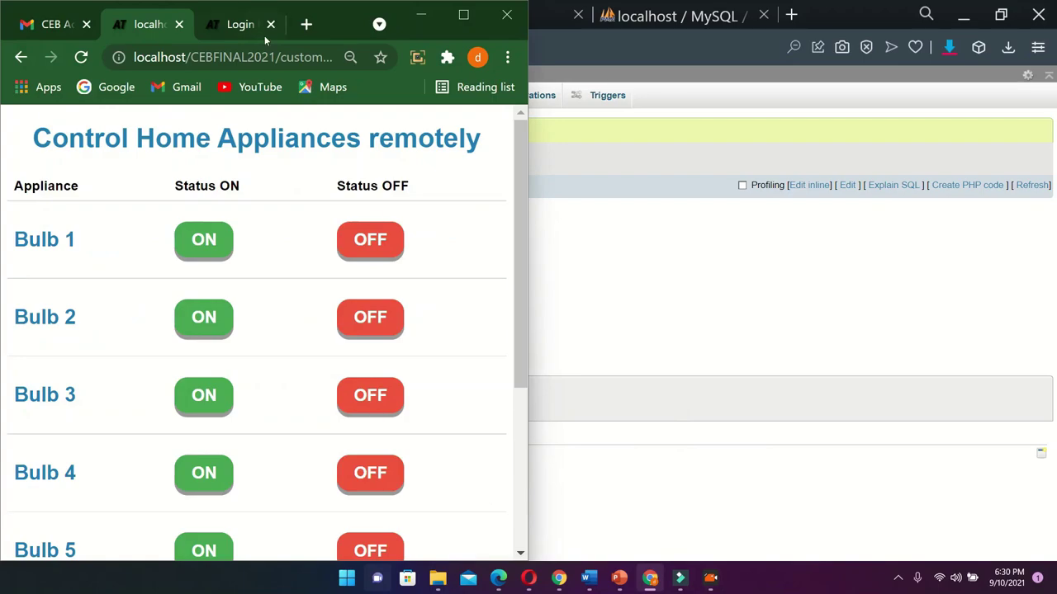
left_click_drag(341, 14, 1055, 52)
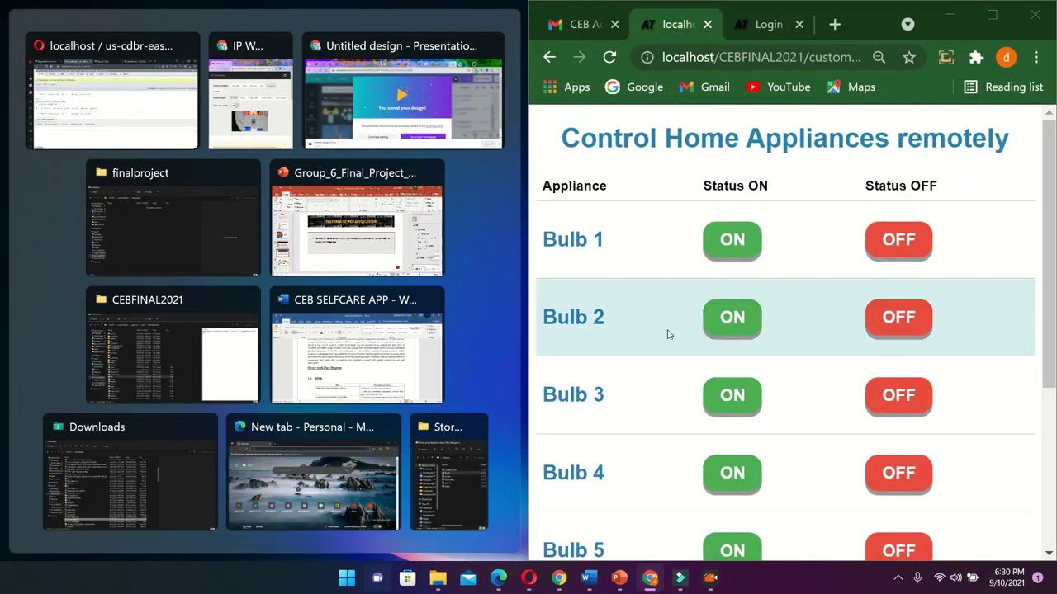
left_click(69, 93)
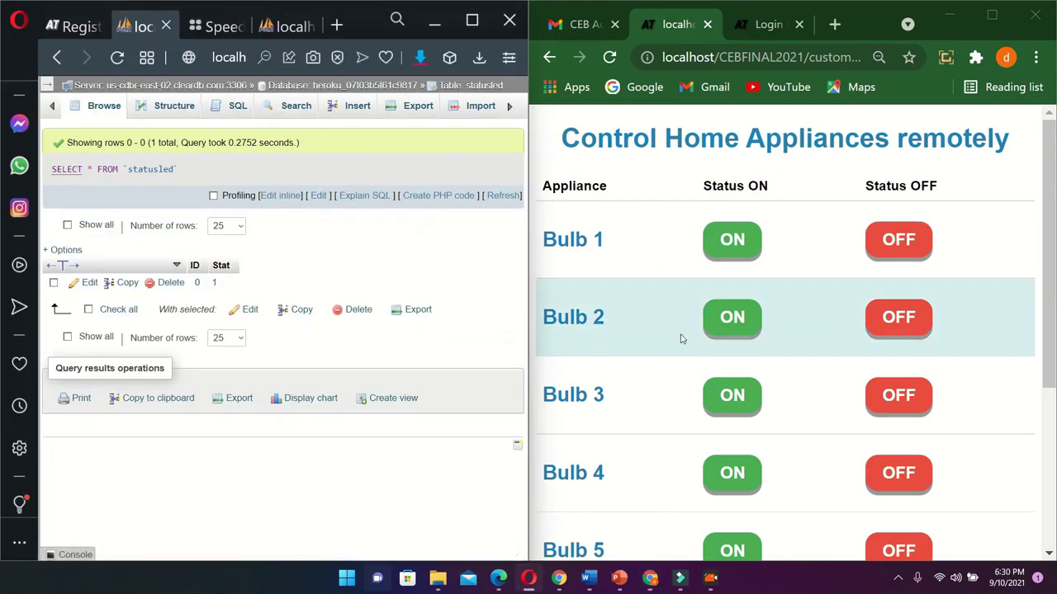
scroll(755, 470, "down", 2)
left_click(747, 440)
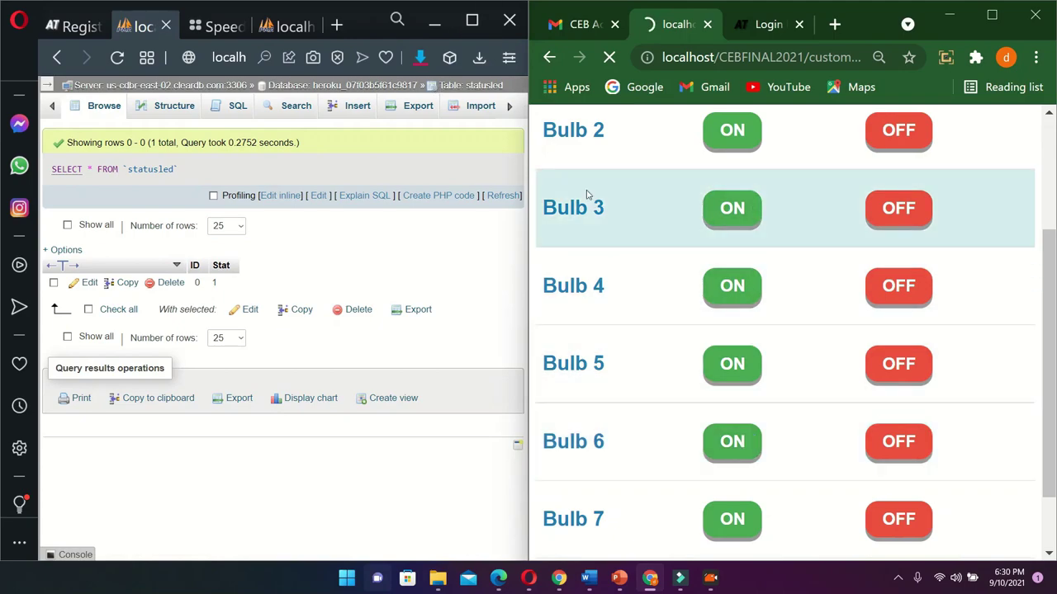
scroll(584, 248, "down", 1)
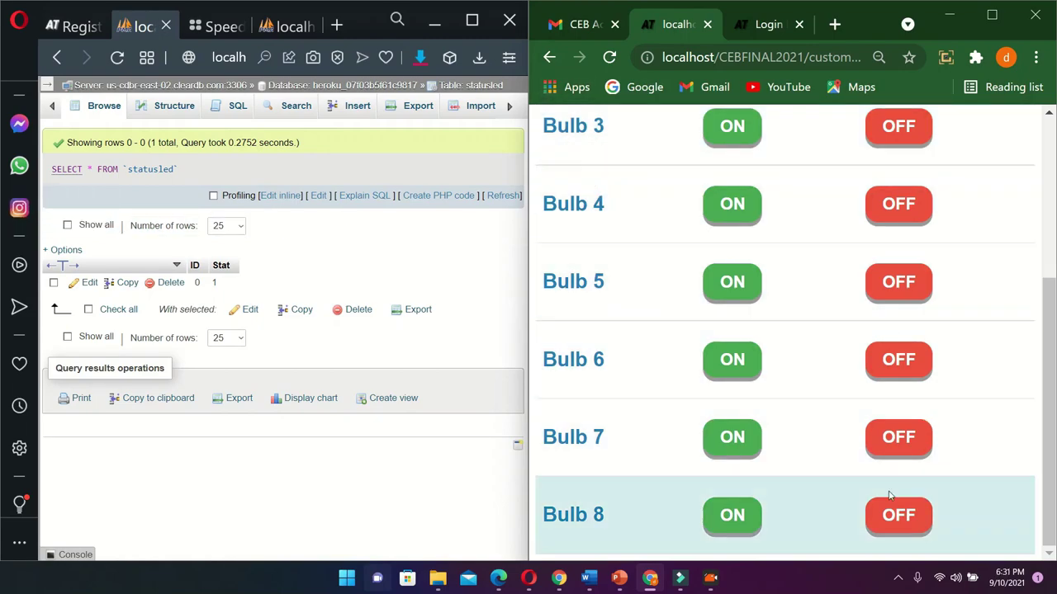
left_click(747, 515)
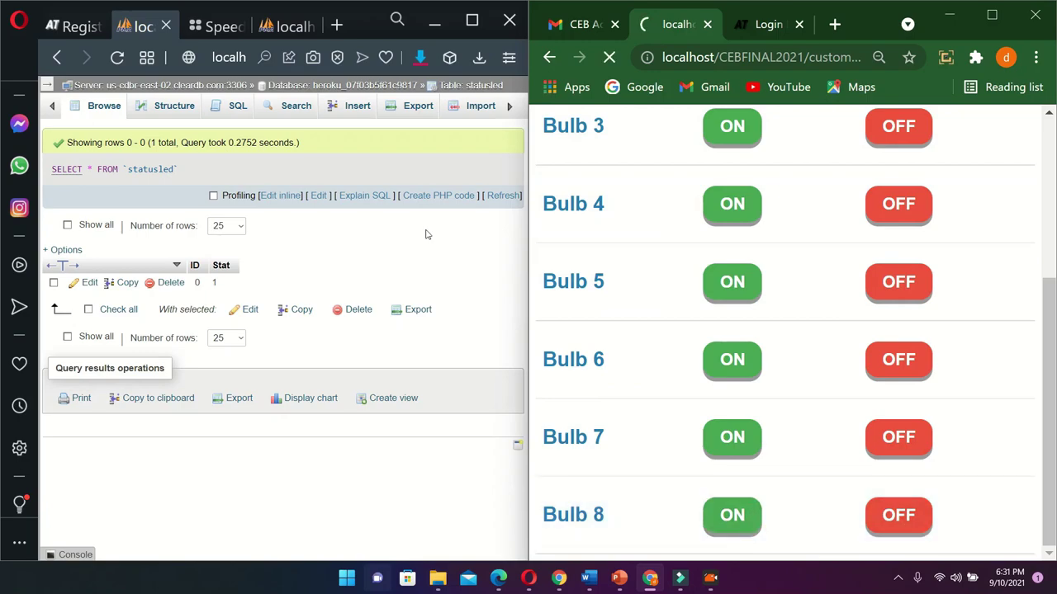
Reload statusled to see Stat 15, turn on Bulb 3, and maximize the control page
left_click(116, 57)
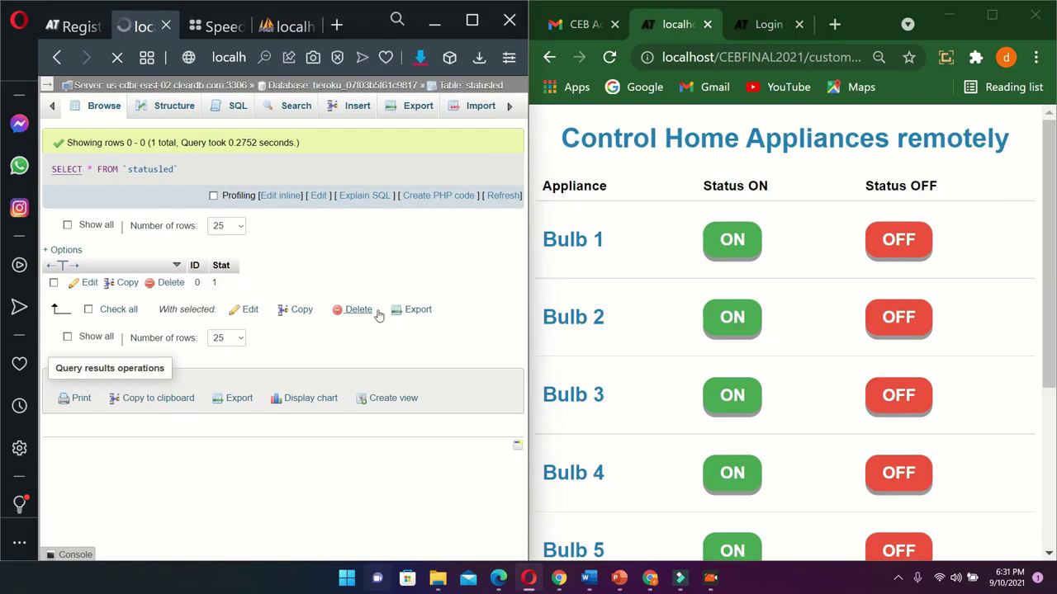
scroll(798, 396, "down", 3)
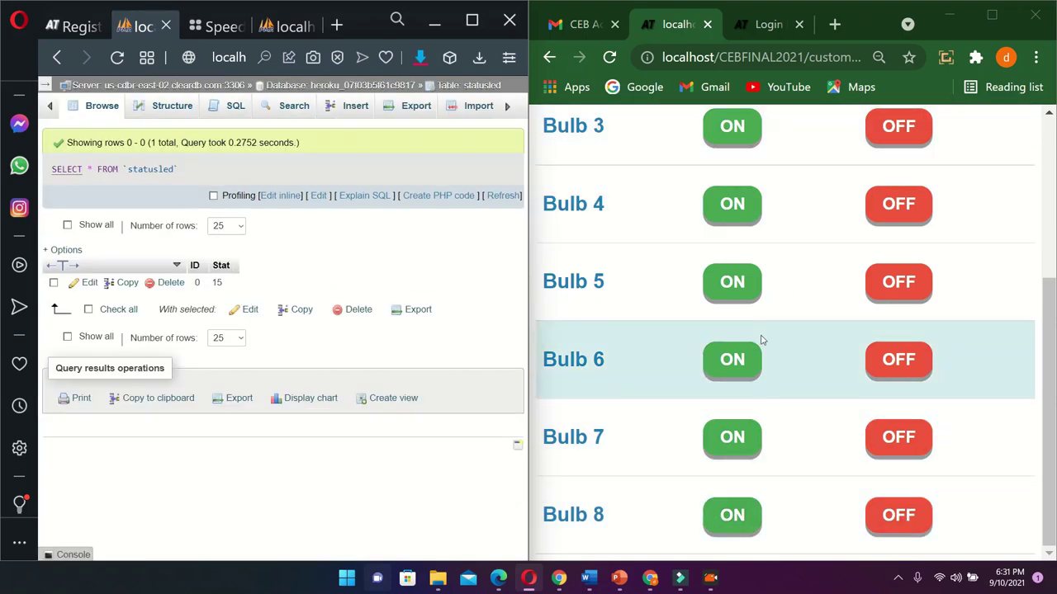
left_click(717, 125)
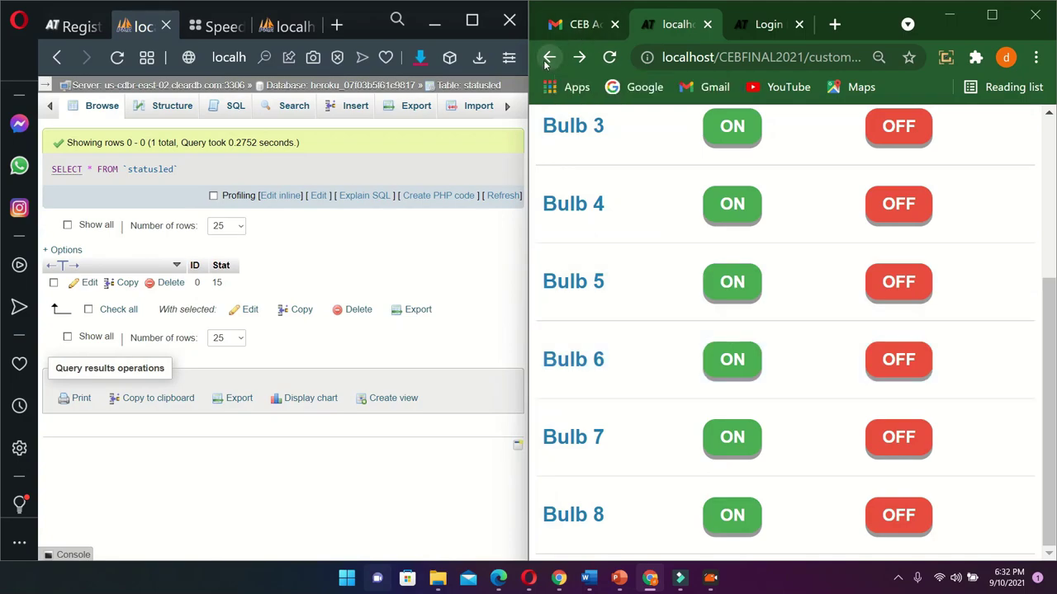
left_click(991, 14)
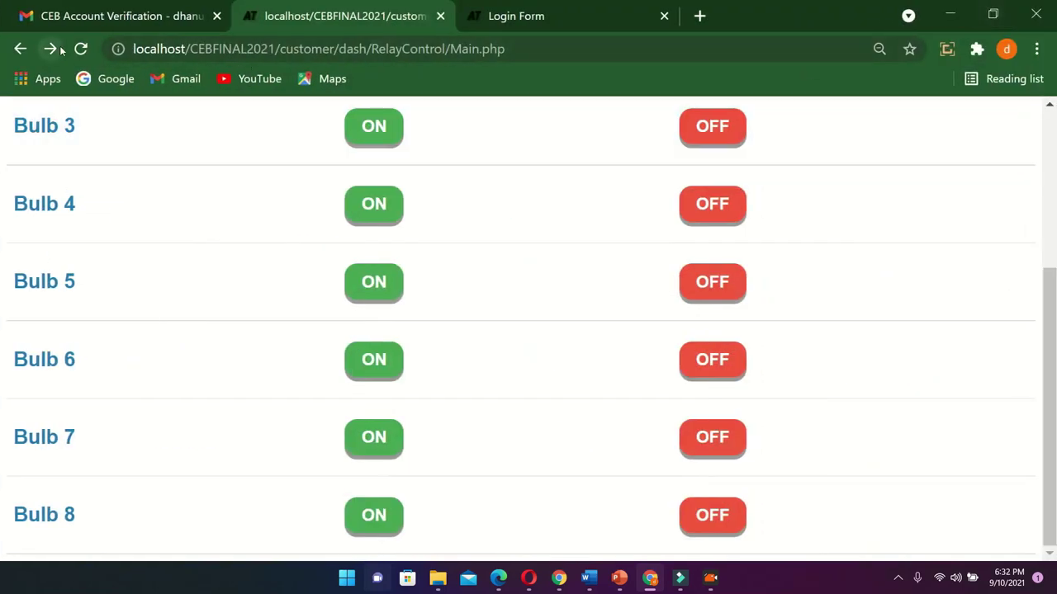
left_click(18, 56)
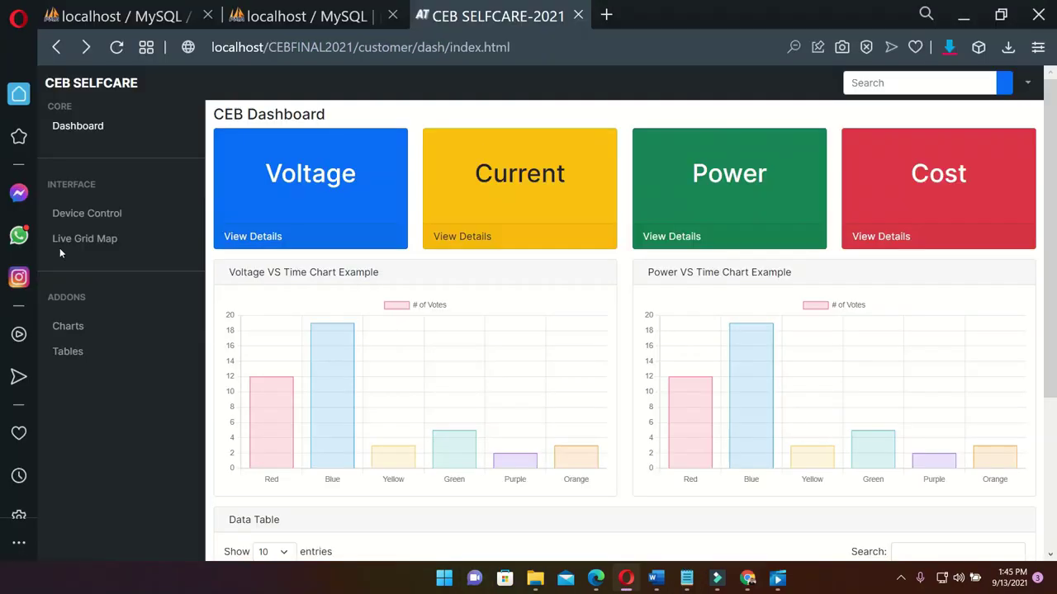
scroll(507, 288, "down", 2)
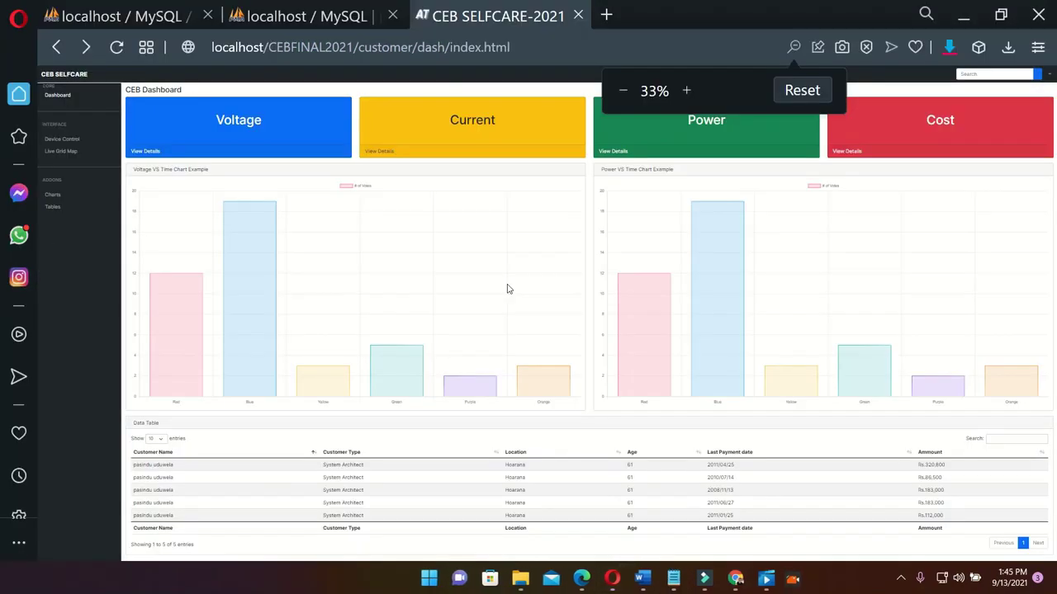
scroll(507, 288, "up", 3)
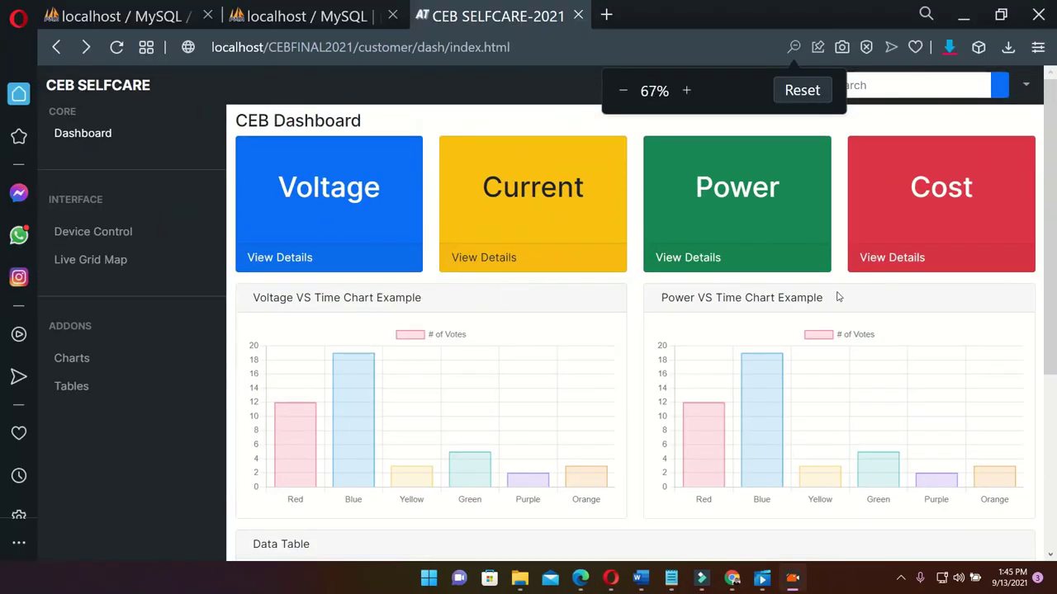
scroll(838, 297, "down", 1)
scroll(838, 295, "down", 1)
scroll(838, 294, "up", 1)
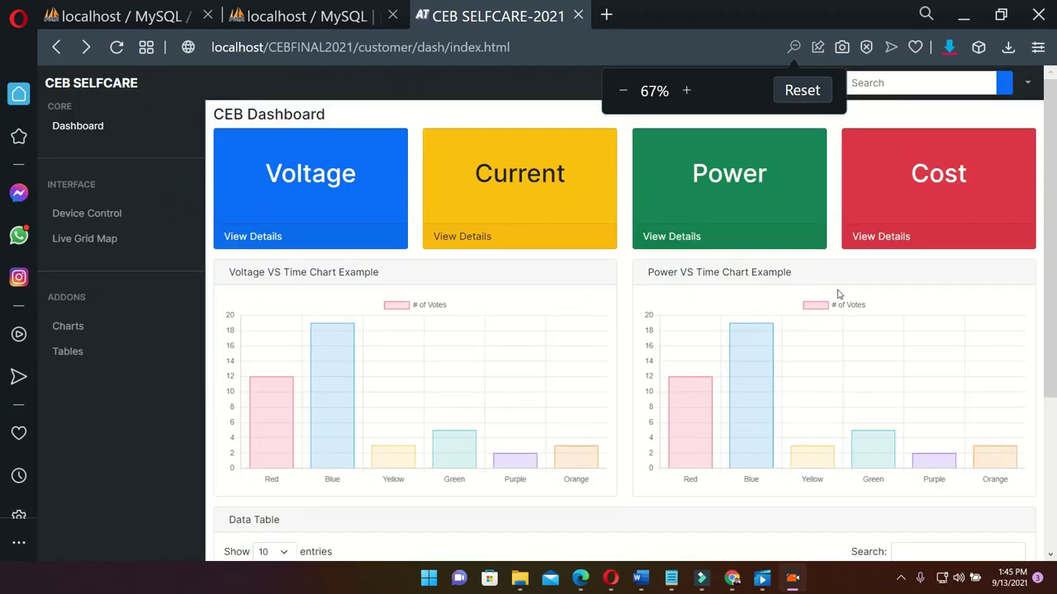
scroll(838, 295, "down", 2)
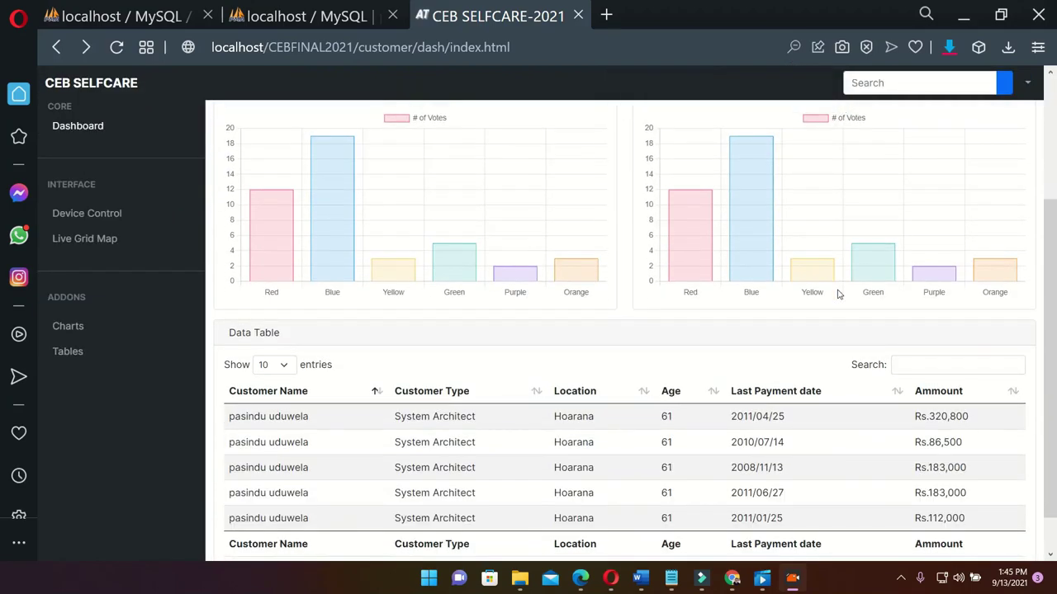
scroll(837, 295, "up", 2)
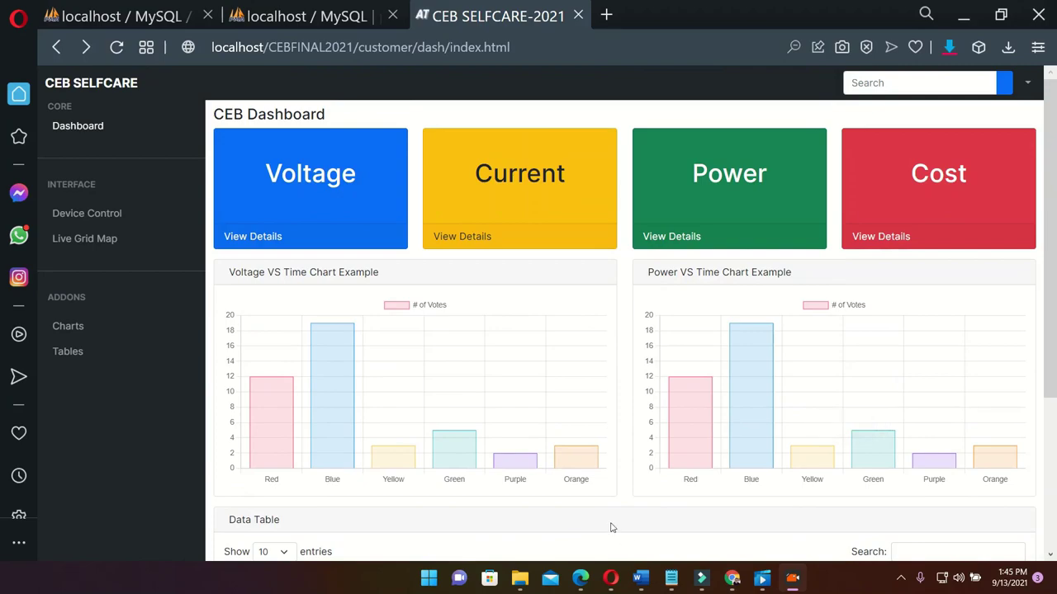
Open the live meter map and inspect the red and blue meter markers' details
left_click(107, 238)
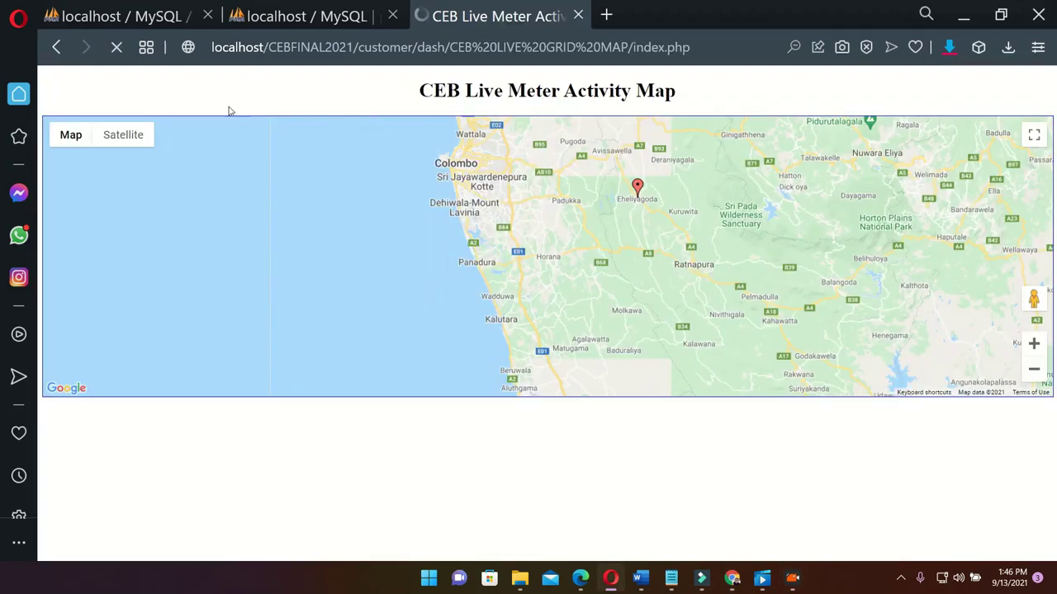
scroll(530, 187, "down", 1)
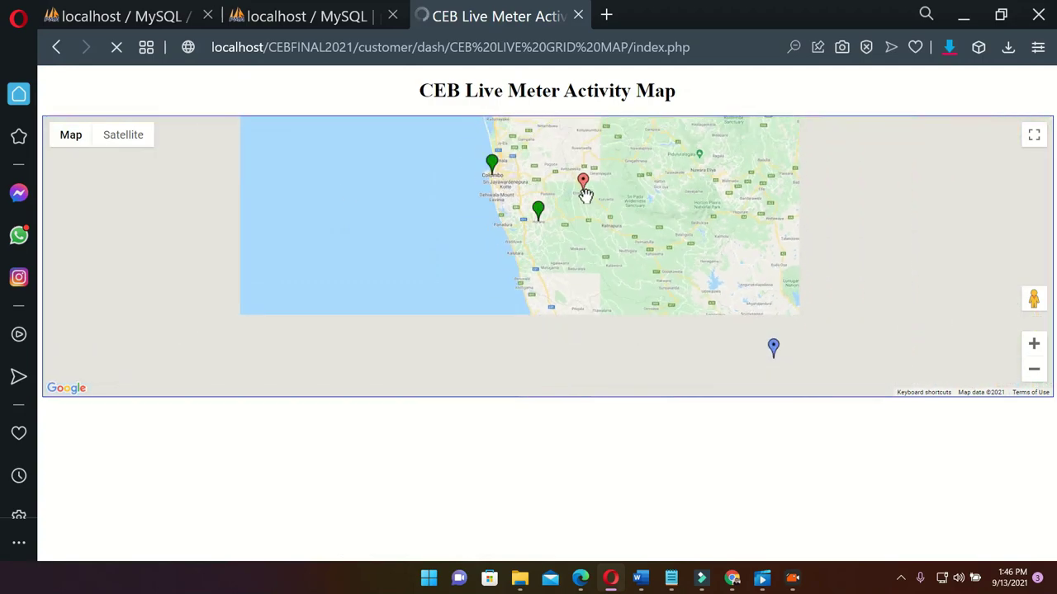
left_click(585, 193)
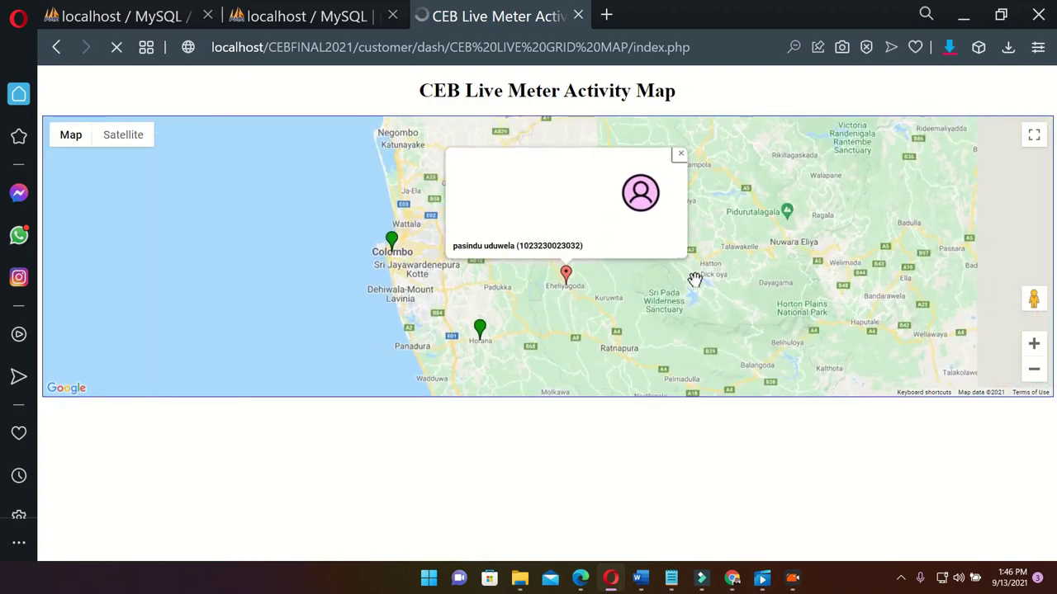
left_click(752, 322)
left_click_drag(752, 322, 618, 347)
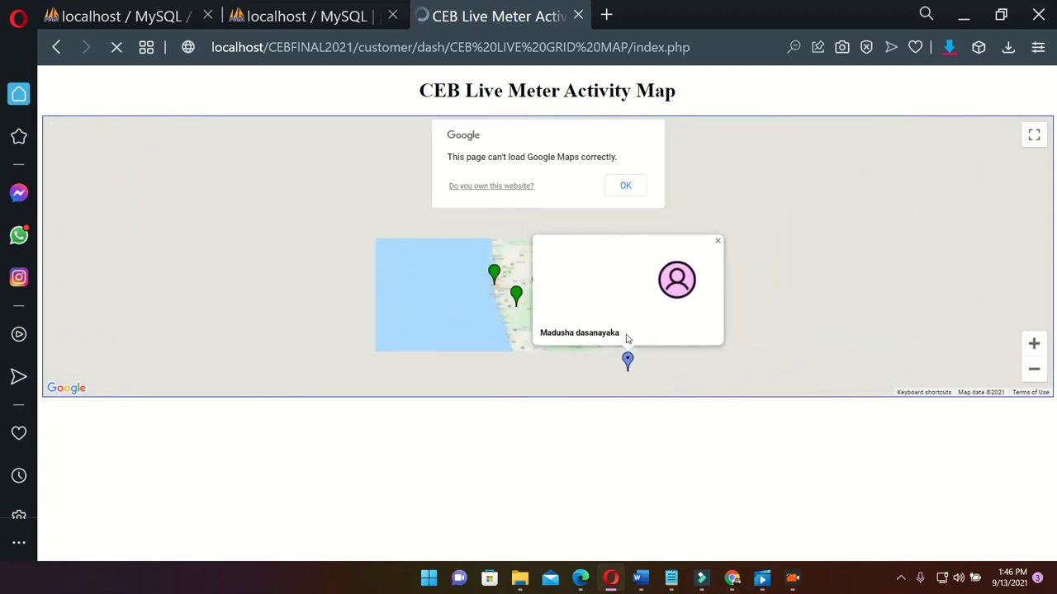
left_click(719, 246)
scroll(580, 304, "up", 1)
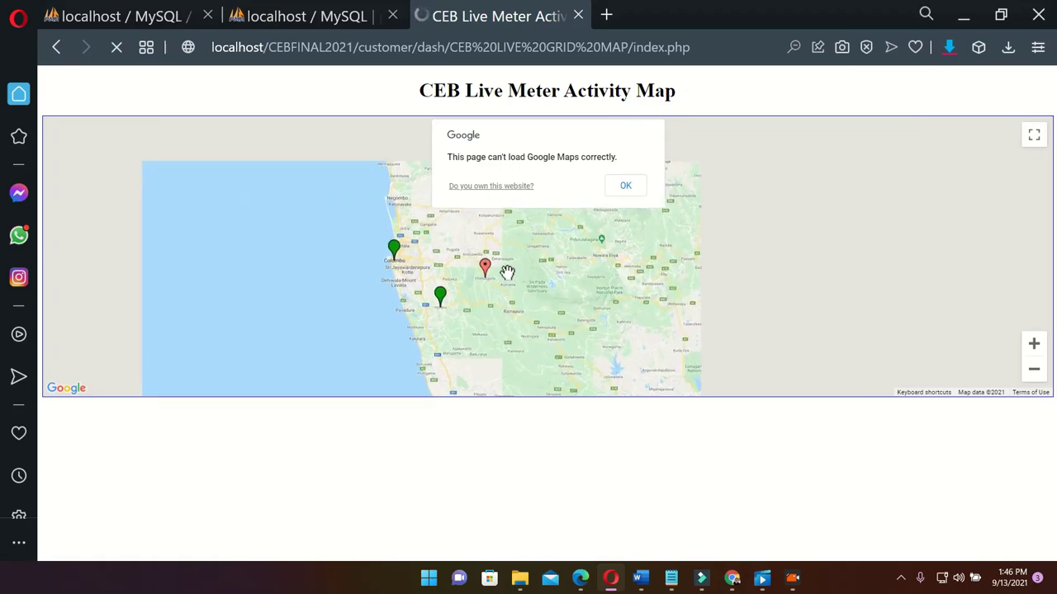
scroll(507, 273, "up", 1)
Zoom around the markers and reopen the red meter's customer info window
left_click(464, 275)
scroll(457, 294, "down", 1)
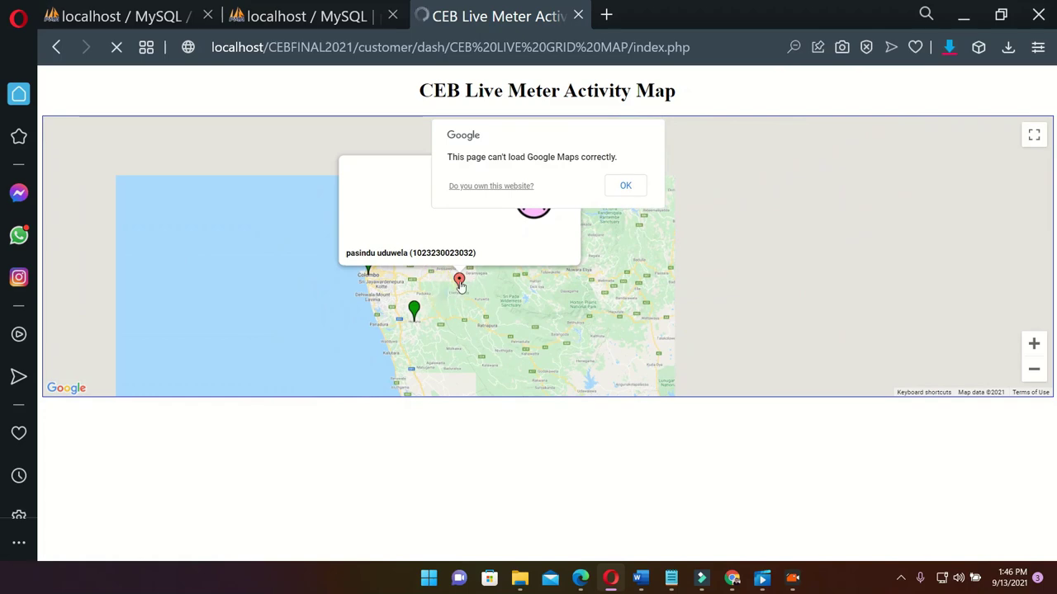
scroll(506, 300, "down", 1)
left_click(568, 357)
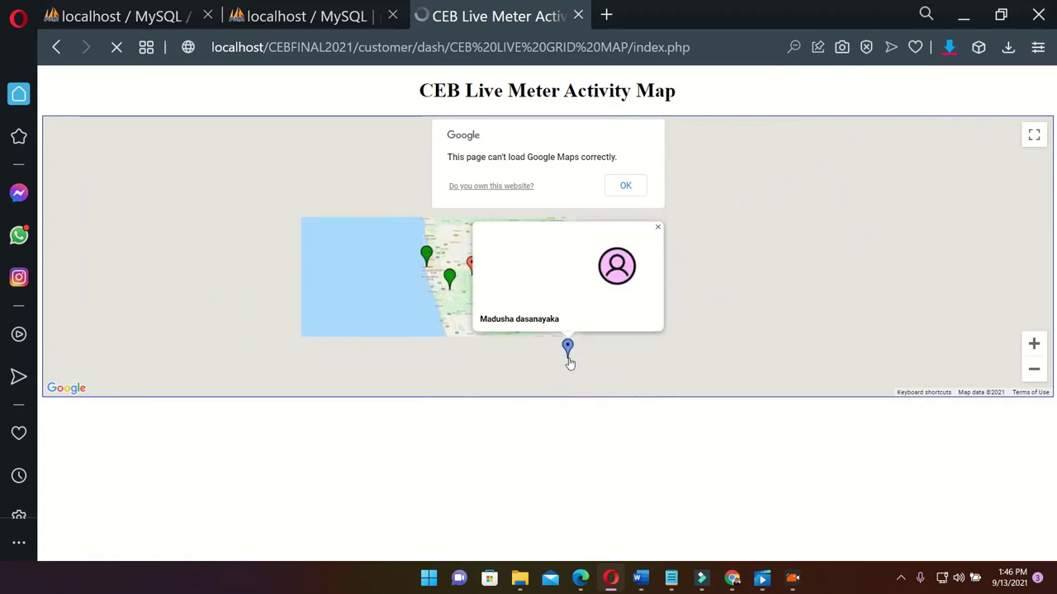
scroll(565, 334, "up", 1)
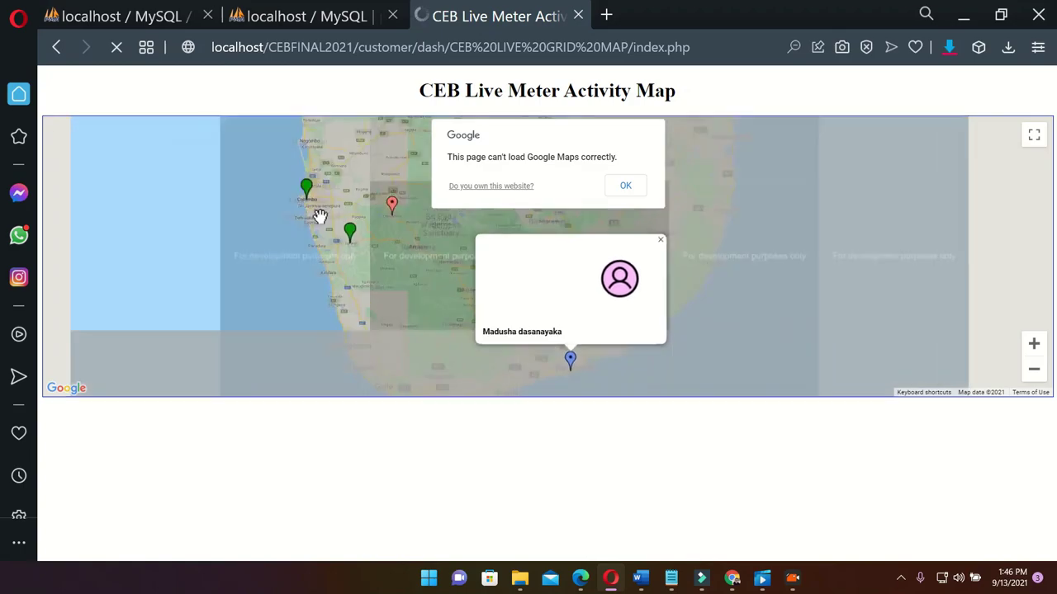
scroll(335, 233, "up", 2)
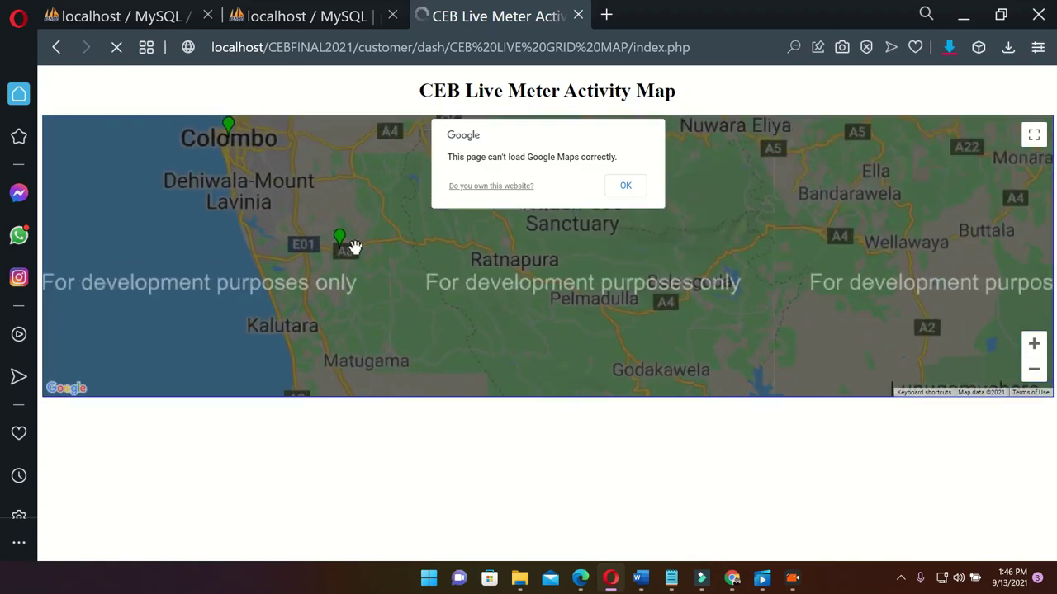
scroll(343, 240, "down", 1)
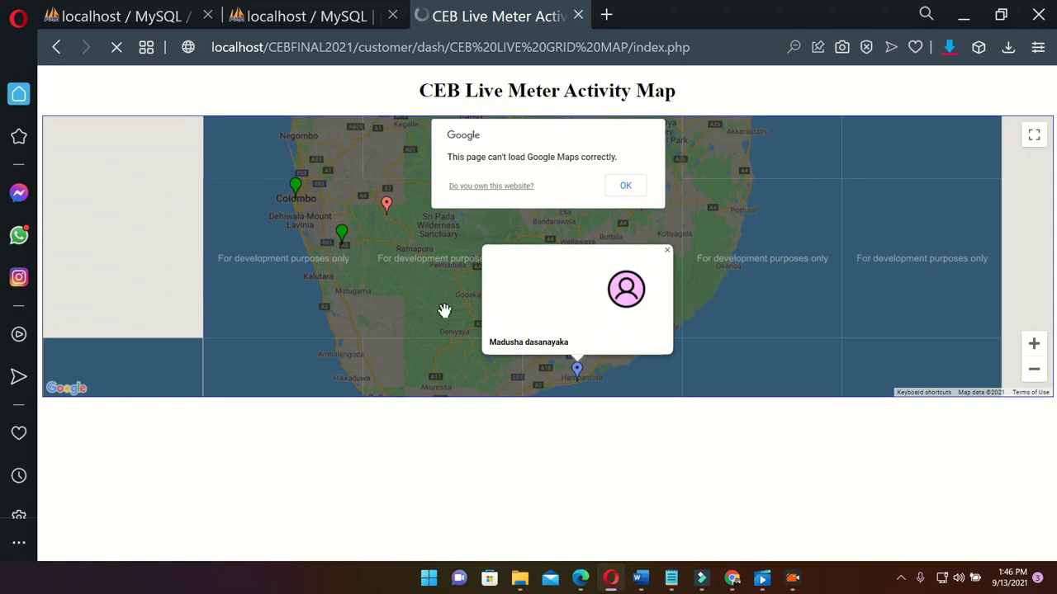
left_click(386, 205)
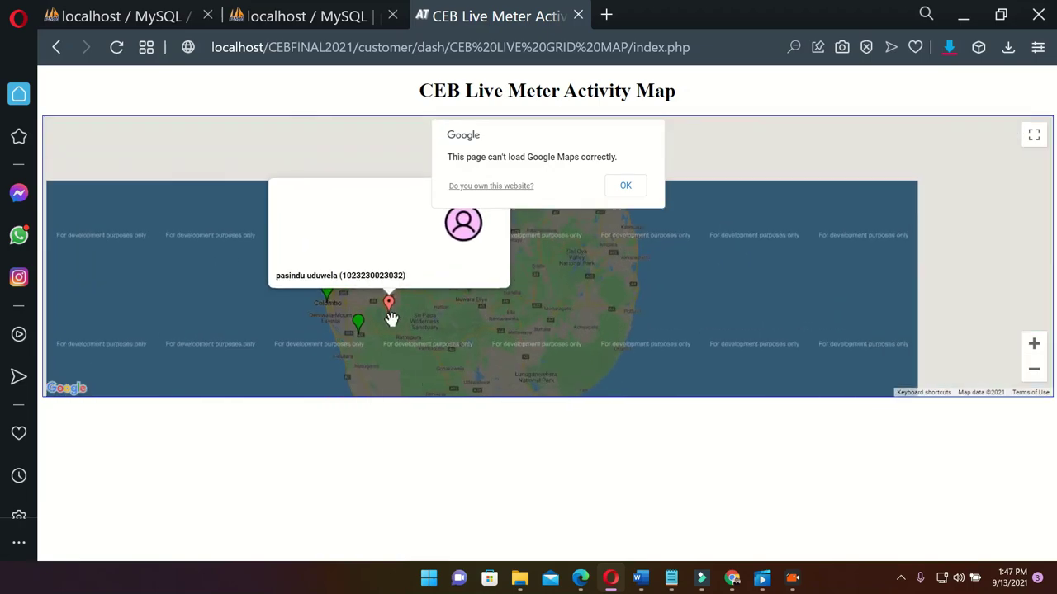
Dismiss the inactive-meter warning and reload the Live Meter Activity Map
scroll(387, 321, "up", 3)
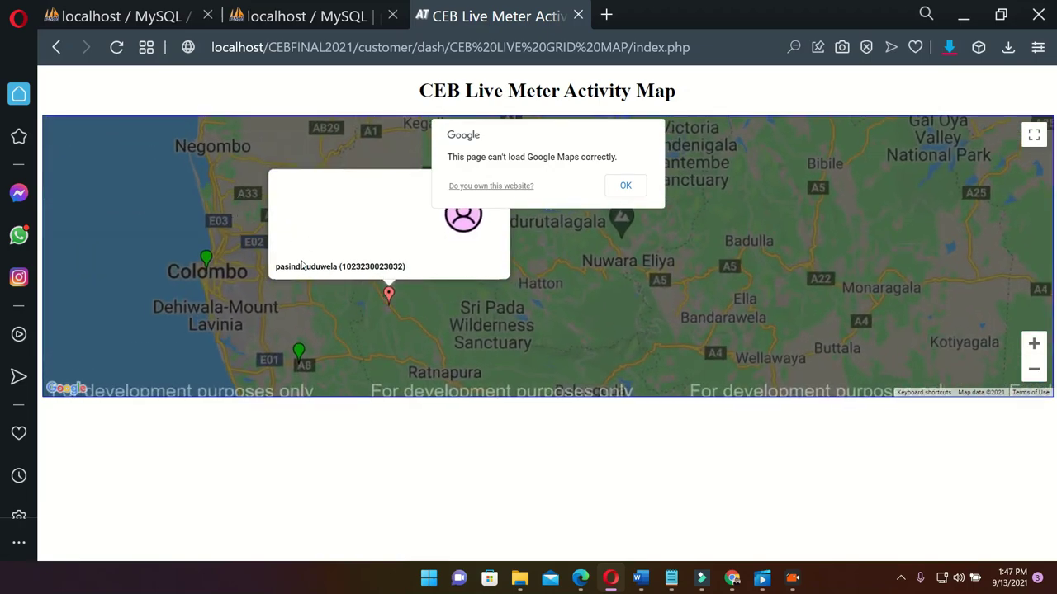
left_click_drag(273, 271, 346, 273)
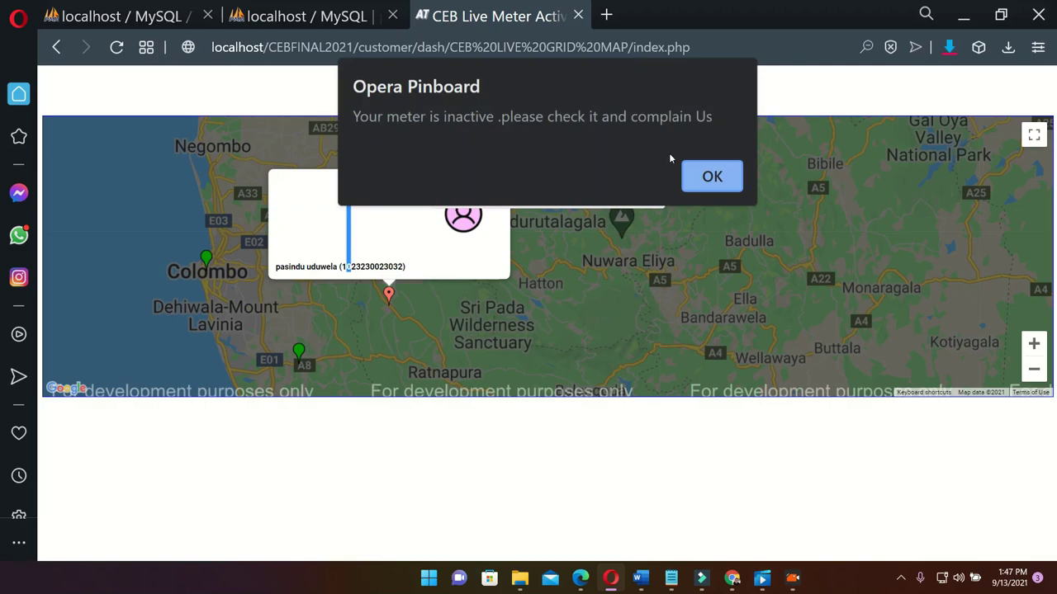
left_click(709, 177)
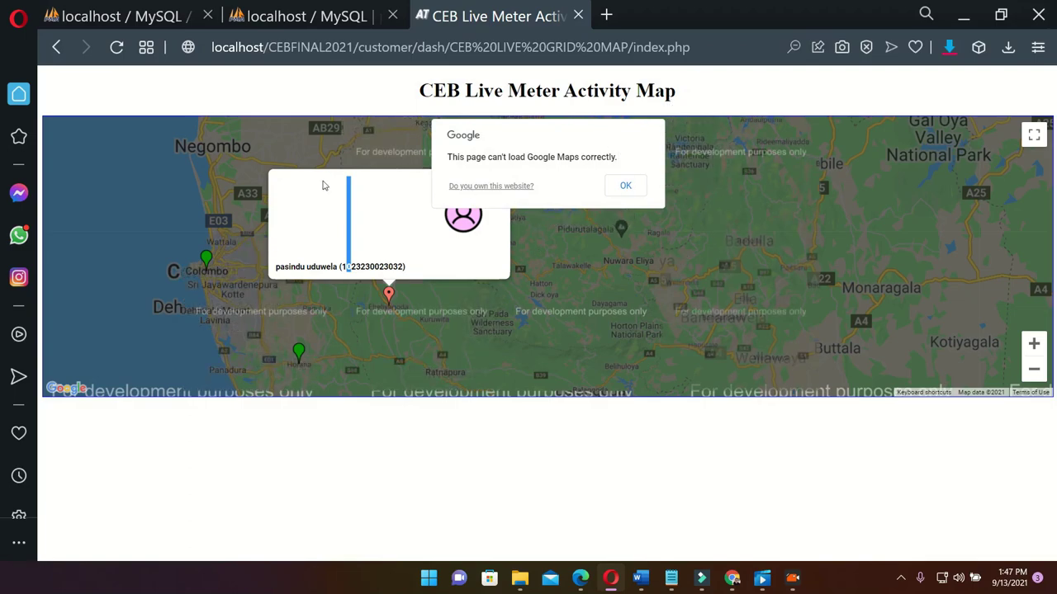
left_click(112, 49)
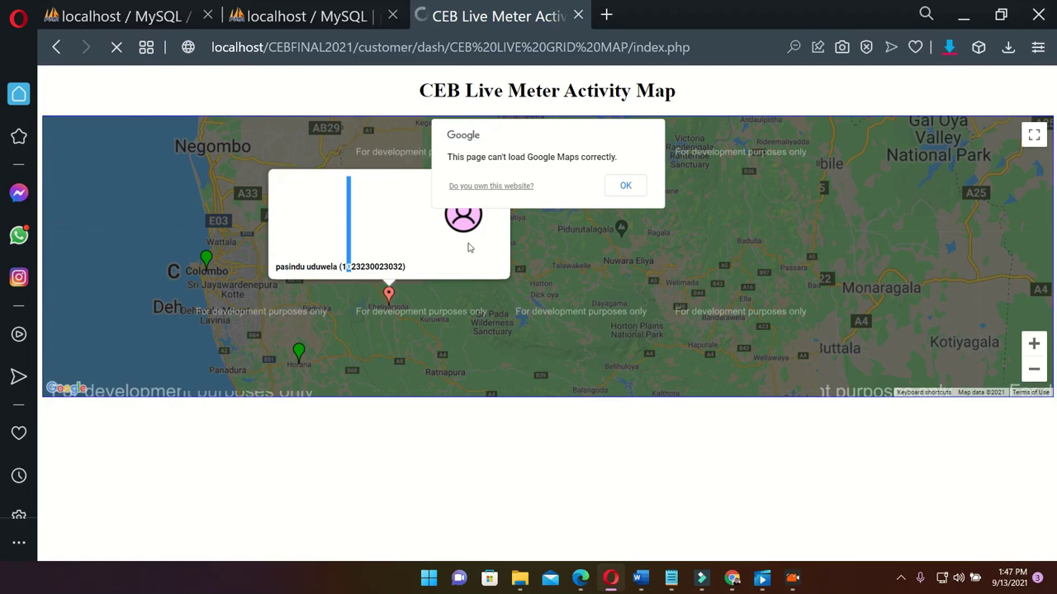
Pan and zoom the map back around the red meter marker
left_click_drag(384, 303, 503, 307)
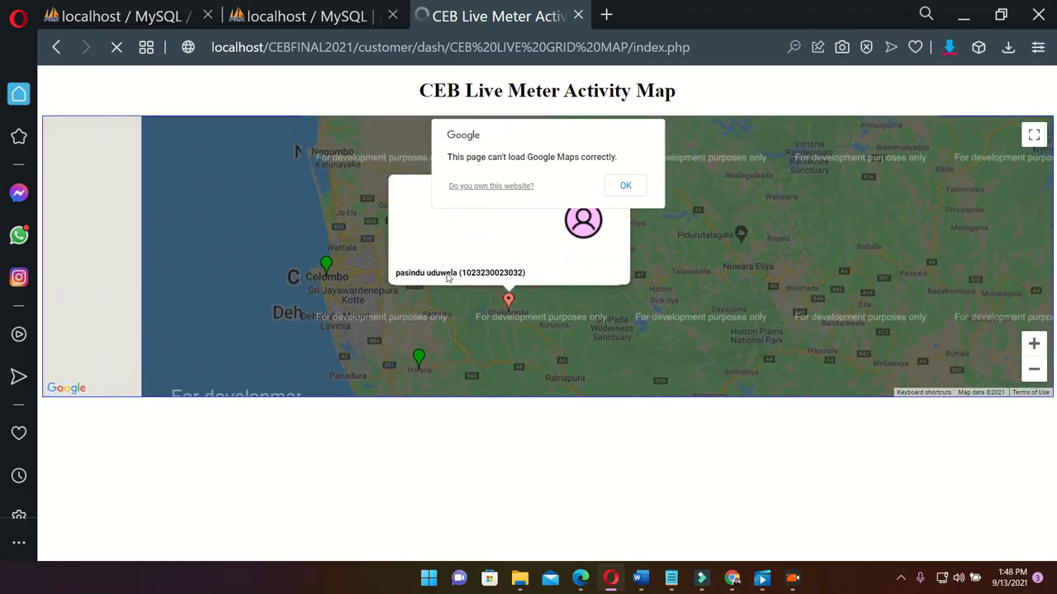
left_click_drag(620, 295, 569, 245)
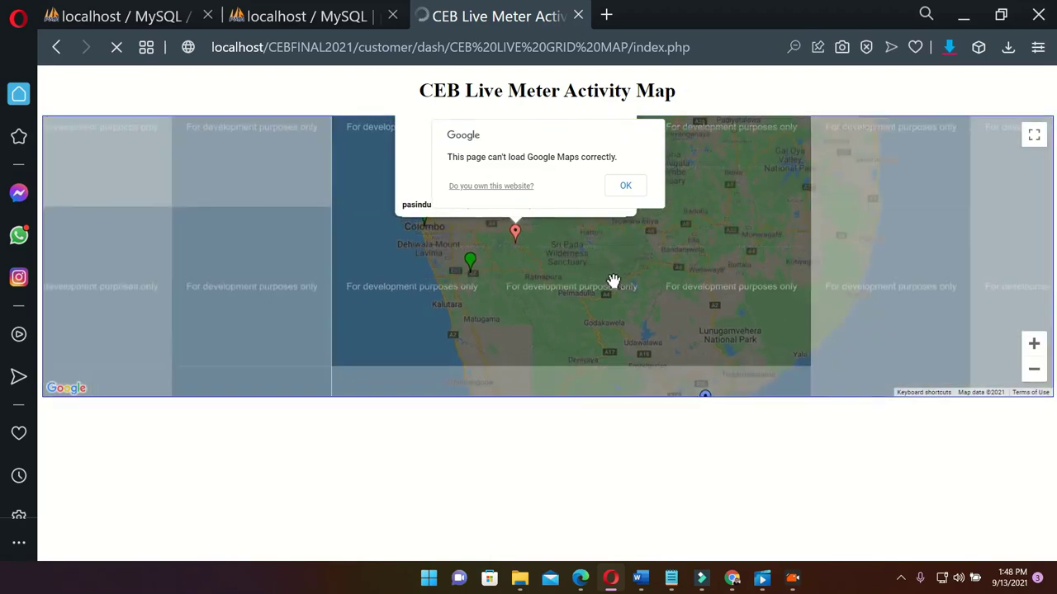
left_click_drag(613, 281, 517, 290)
scroll(446, 256, "up", 2)
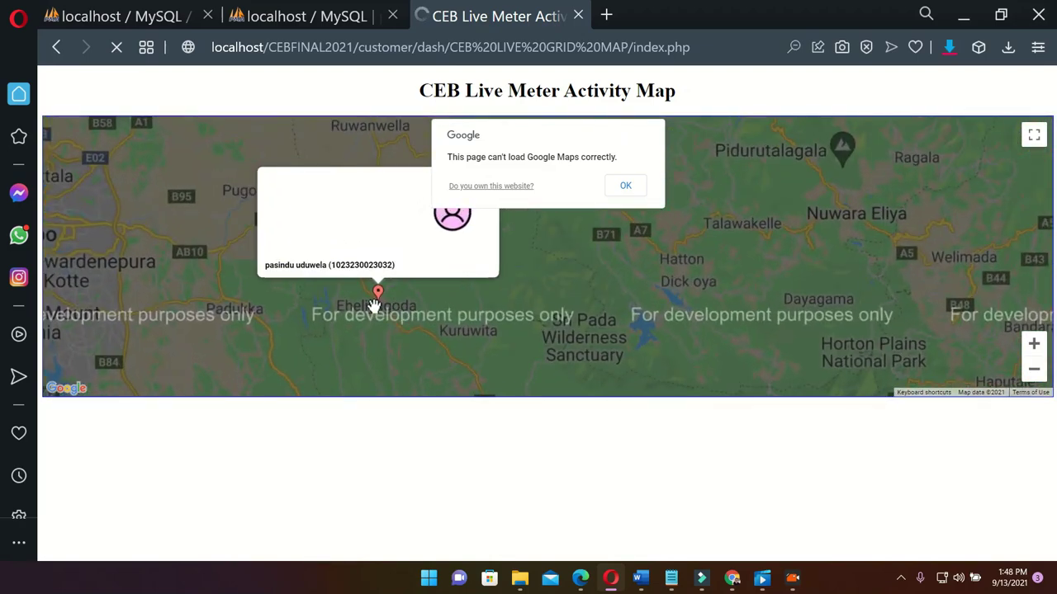
scroll(372, 304, "up", 2)
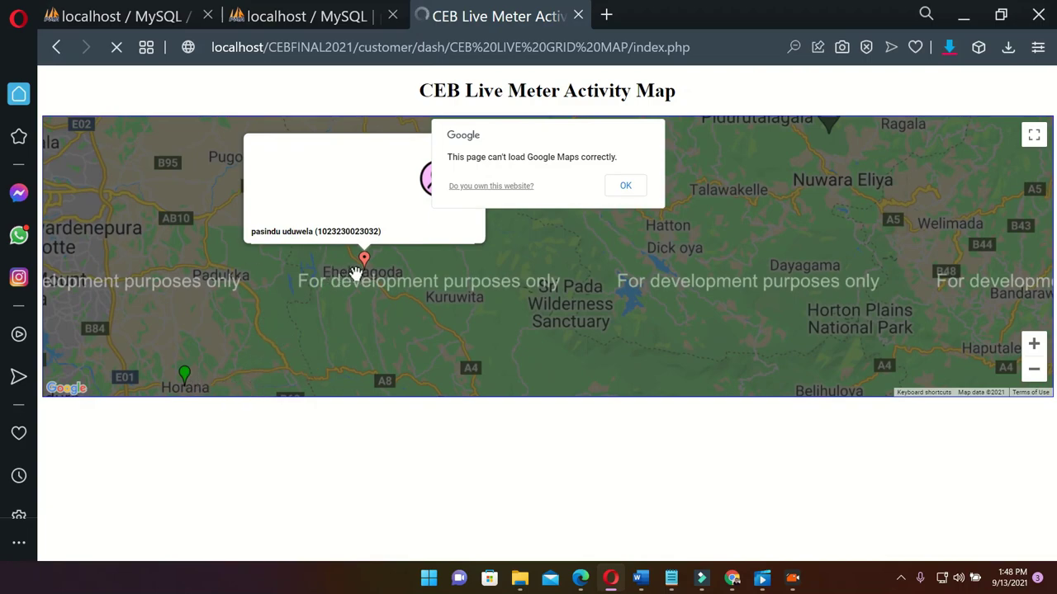
scroll(352, 271, "down", 2)
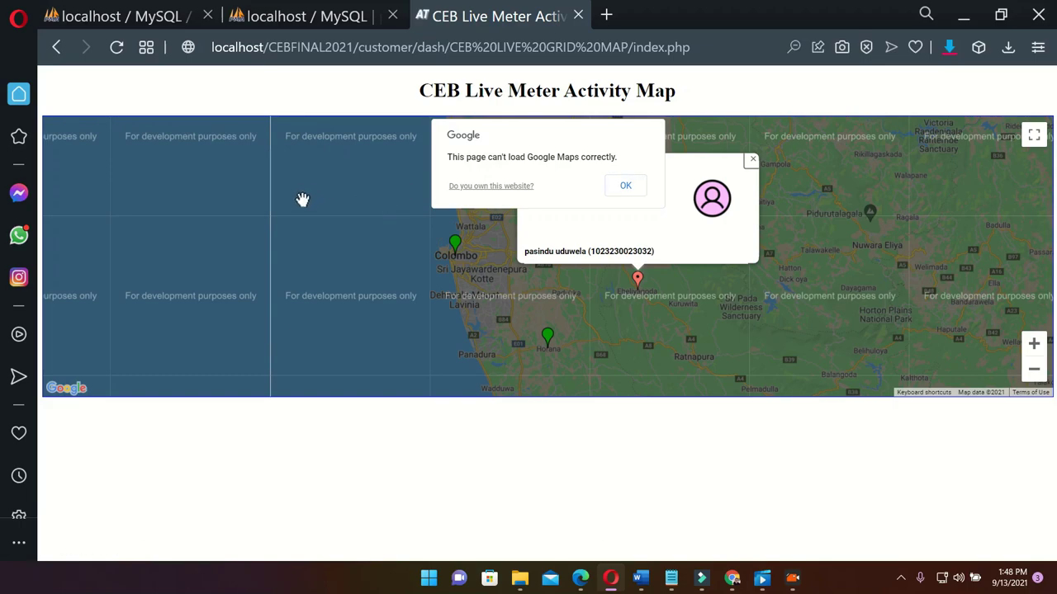
scroll(210, 179, "down", 1)
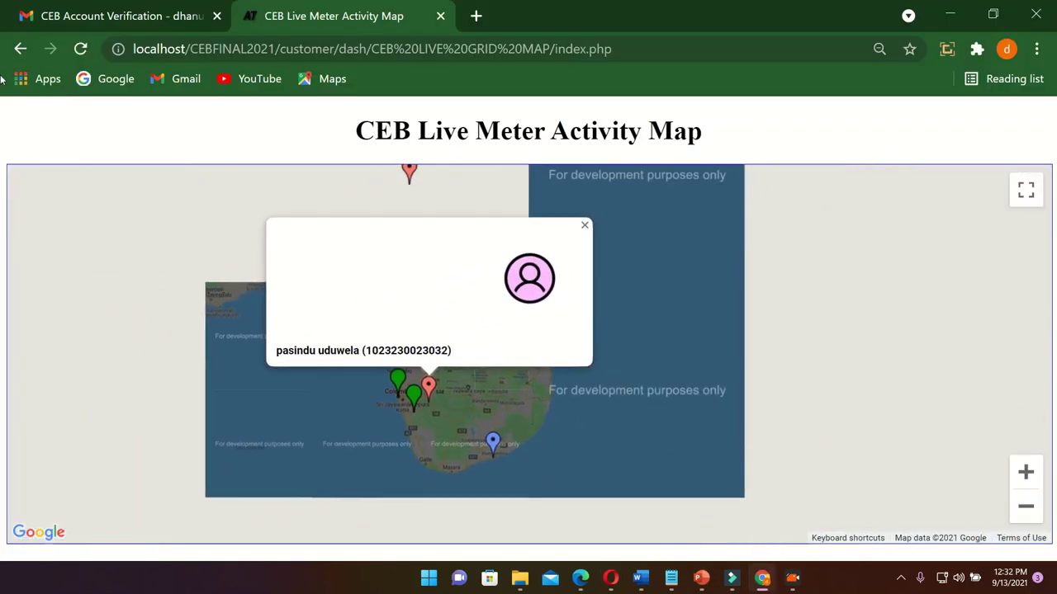
Return to the dashboard, go to Charts, and select the readings table rows
key("alt+Left")
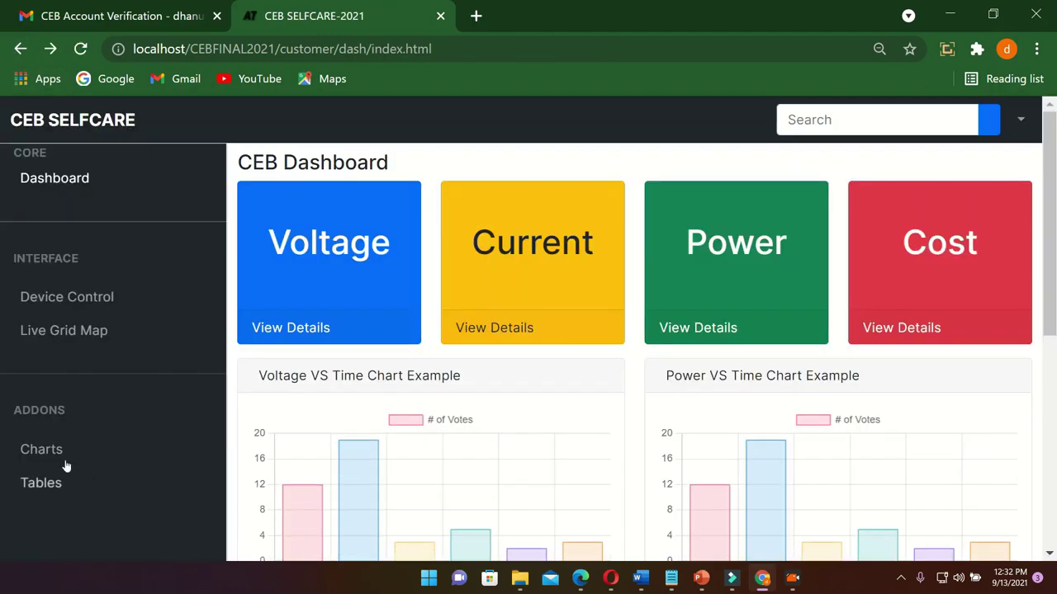
left_click(37, 447)
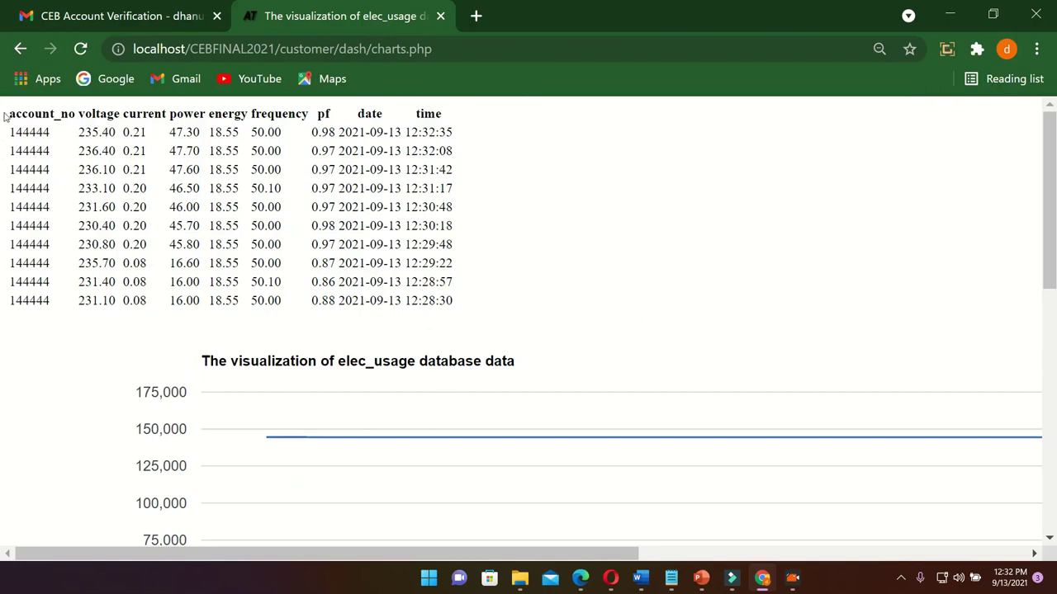
left_click_drag(4, 120, 550, 267)
Scroll through the elec_usage table and the voltage, current and power charts
scroll(327, 330, "down", 5)
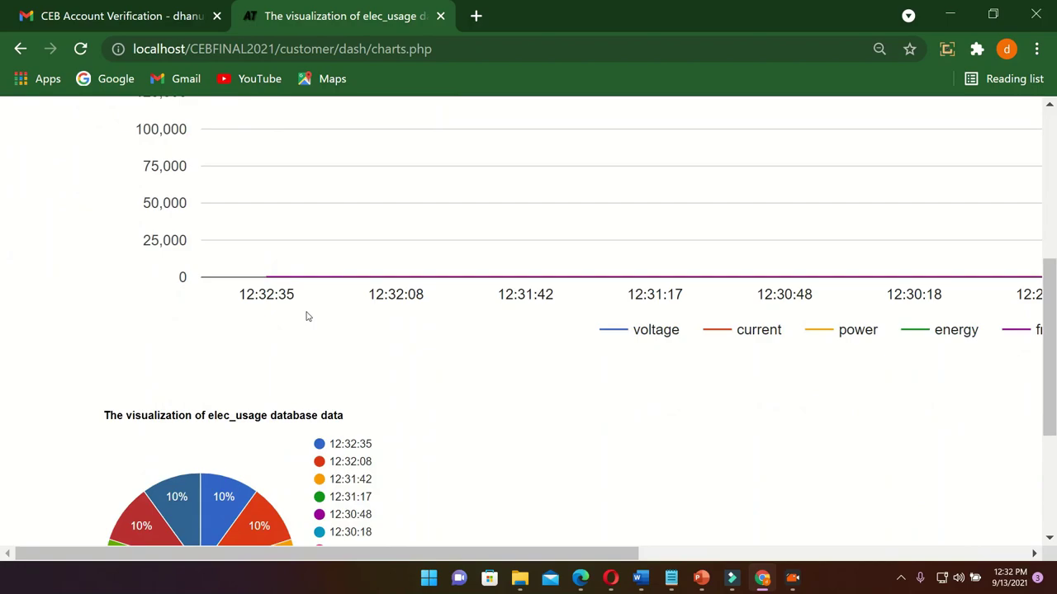
scroll(194, 280, "up", 2)
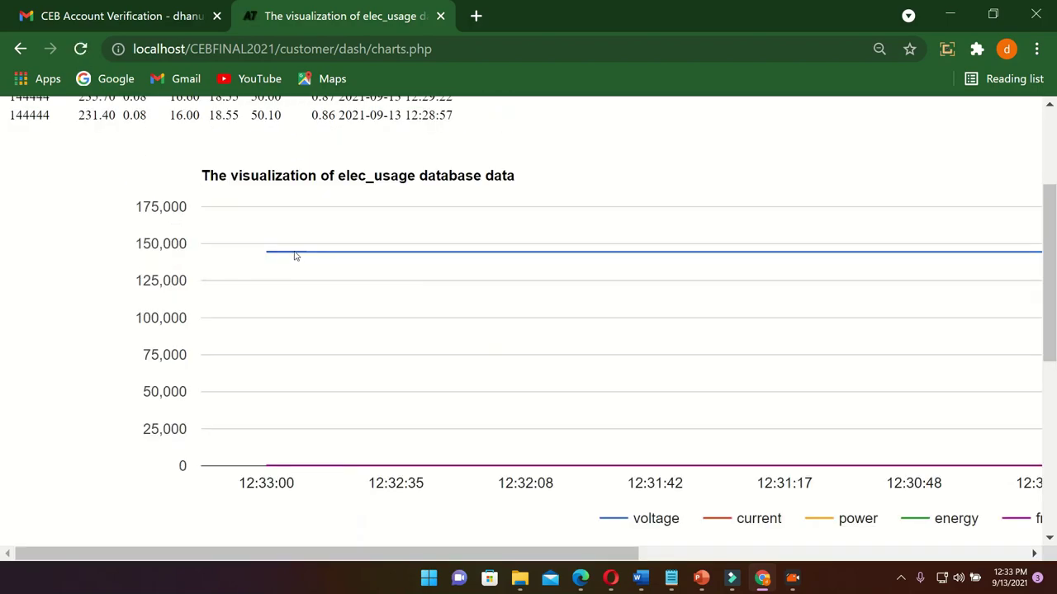
mouse_move(277, 259)
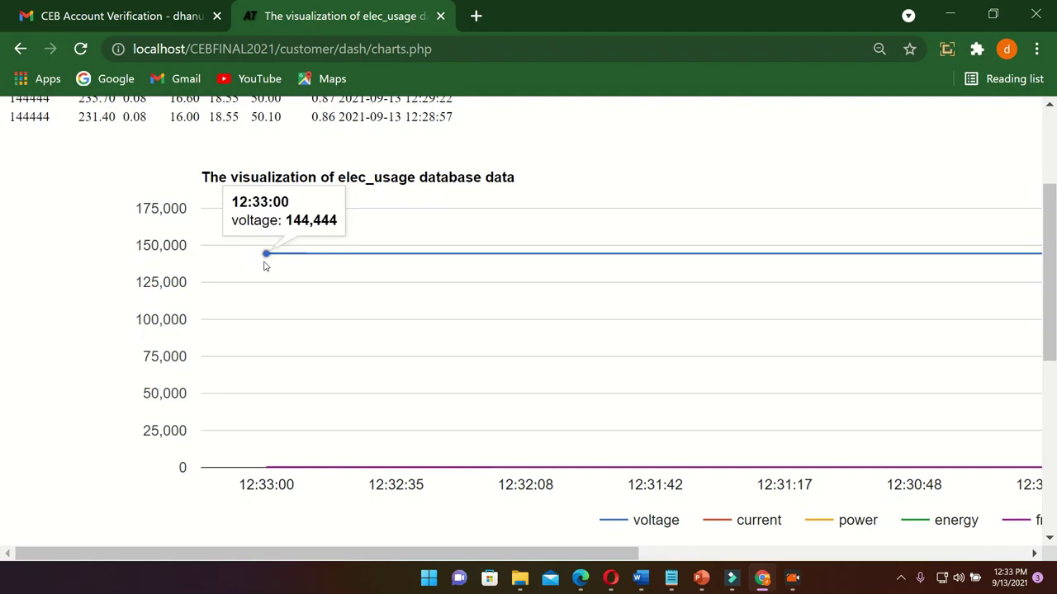
scroll(267, 264, "down", 3)
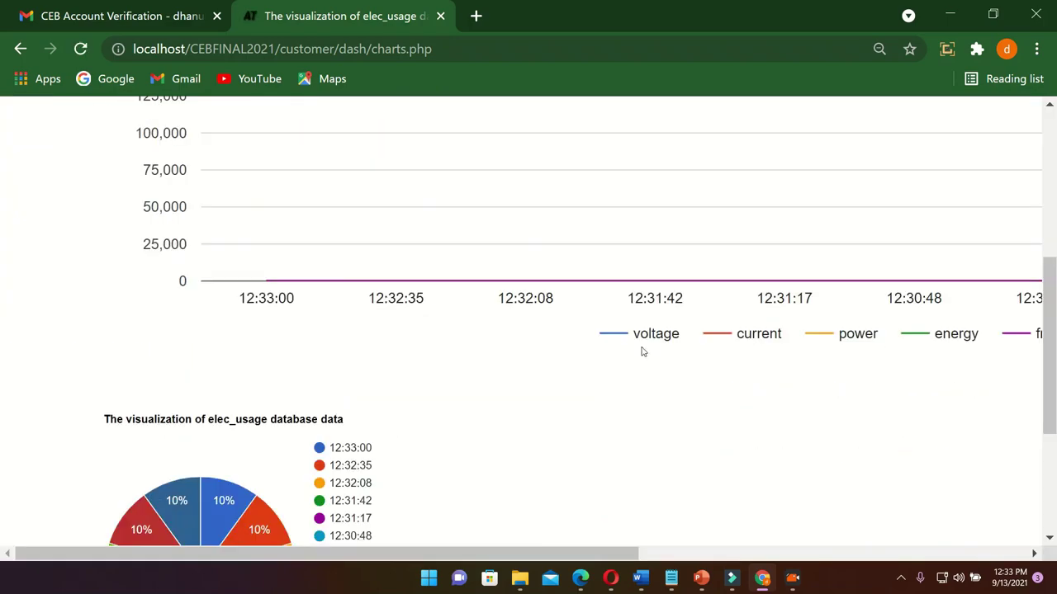
scroll(628, 371, "up", 6)
scroll(559, 420, "down", 9)
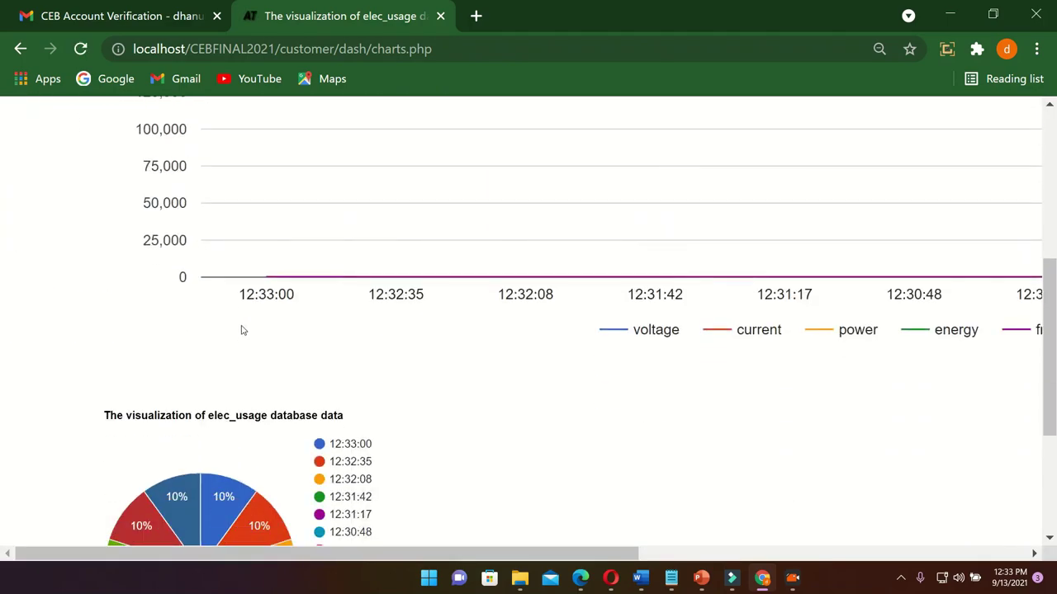
scroll(245, 256, "down", 2)
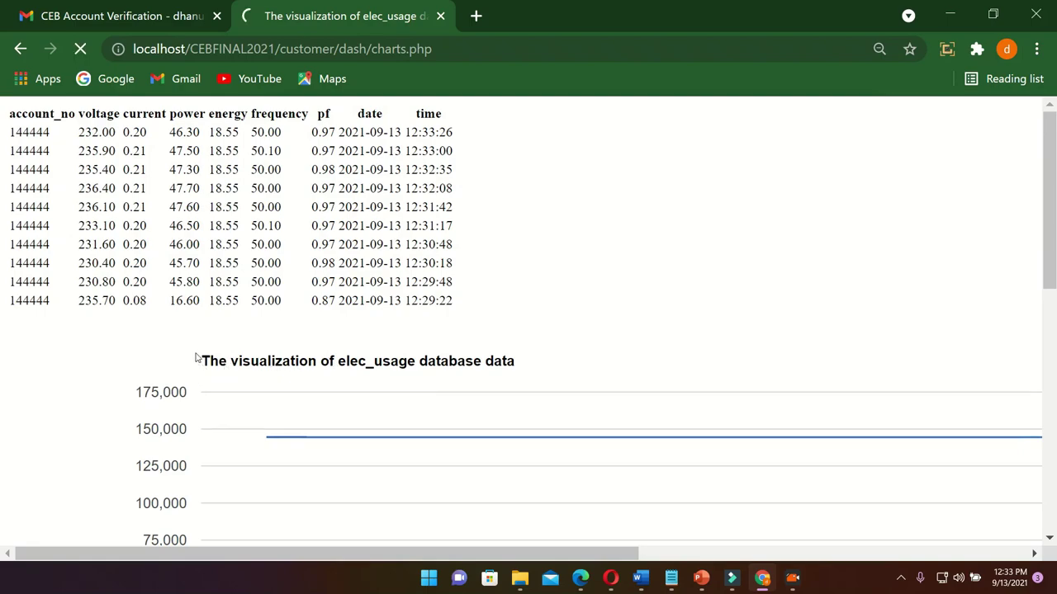
scroll(195, 358, "down", 5)
scroll(196, 367, "down", 2)
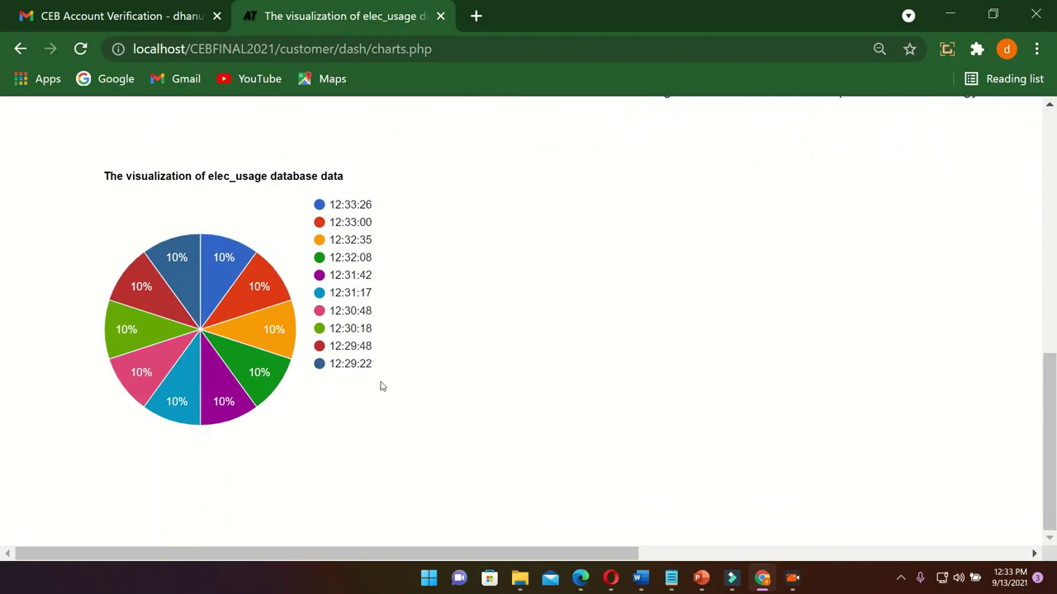
scroll(373, 272, "up", 6)
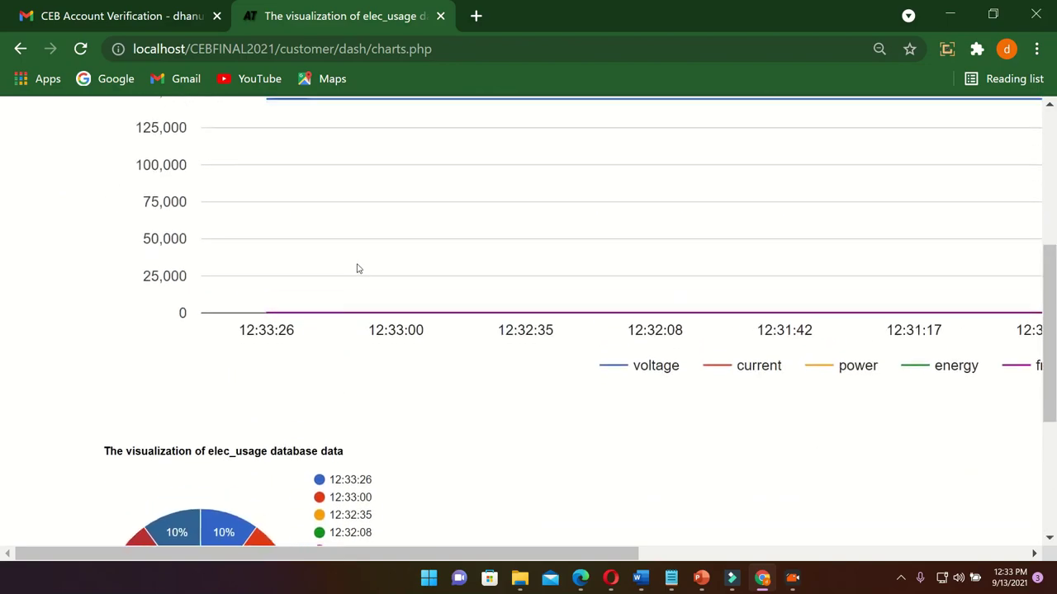
scroll(279, 309, "up", 3)
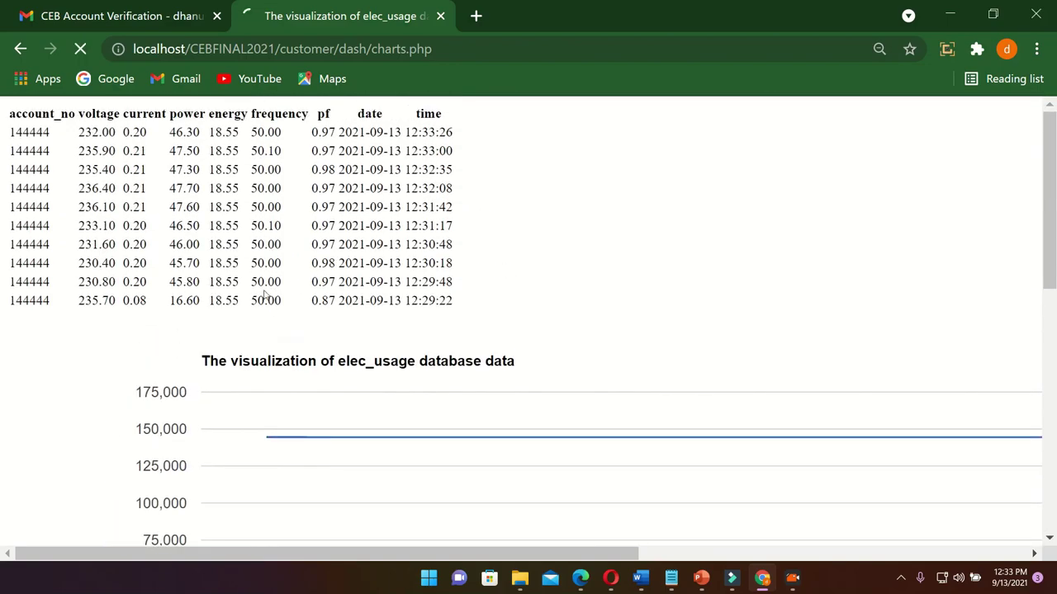
scroll(190, 322, "down", 7)
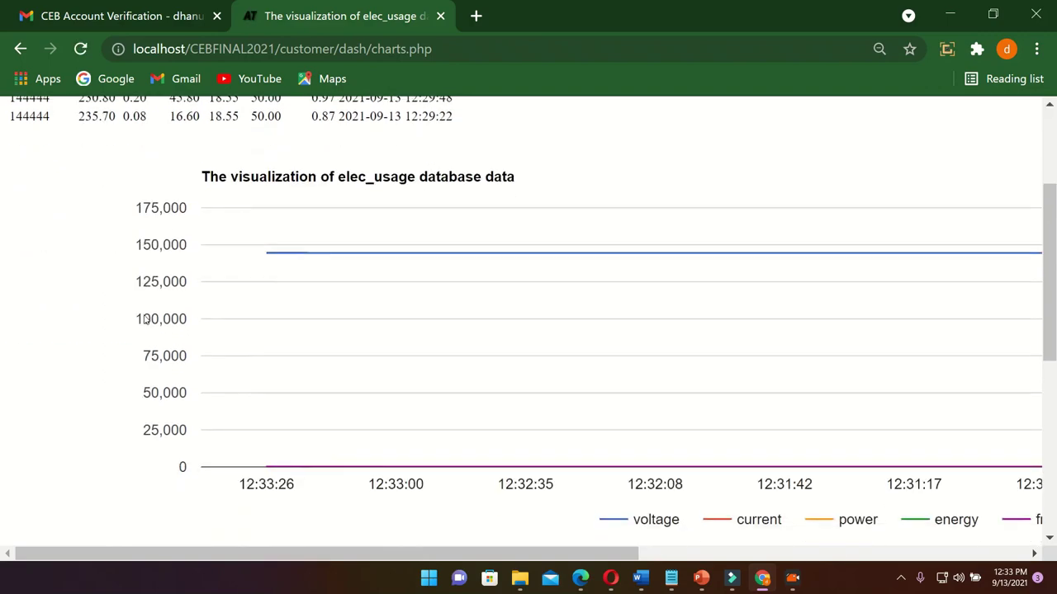
scroll(226, 316, "up", 5)
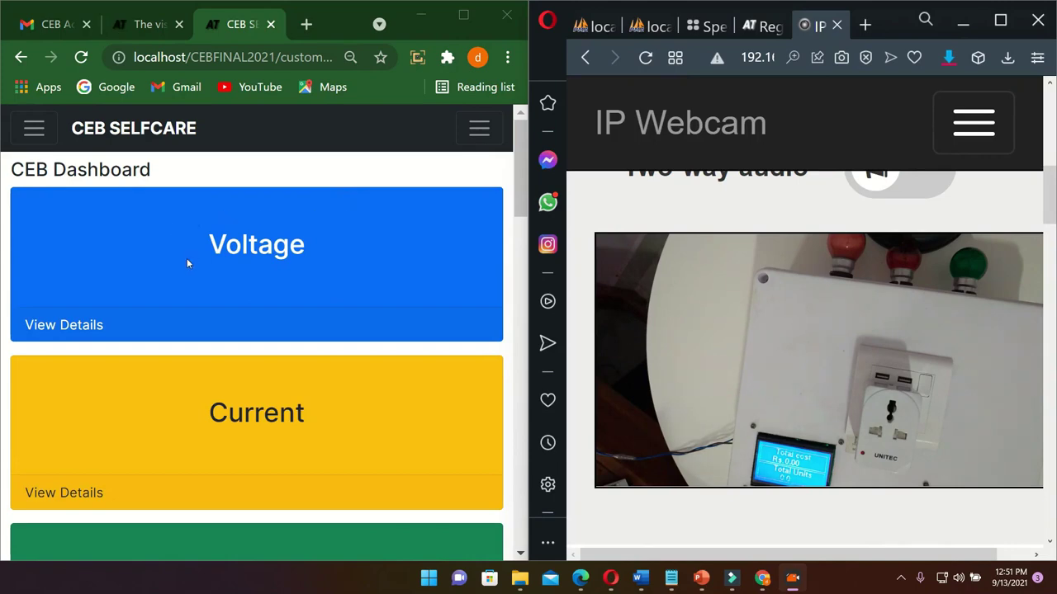
Navigate via Device Control > Home to the Control Home Appliances remotely page
left_click(34, 129)
left_click(99, 266)
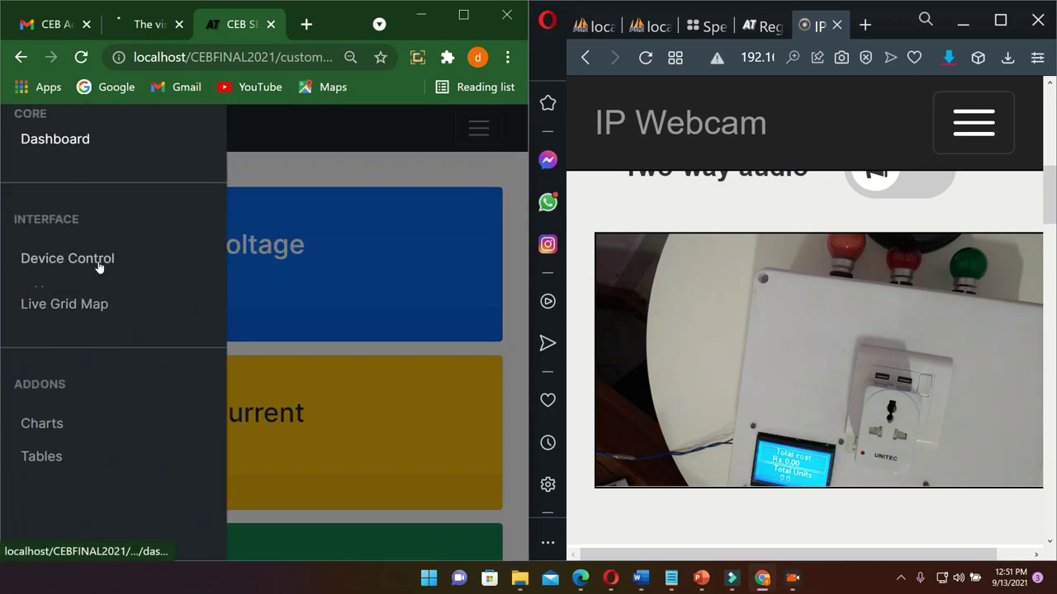
left_click(40, 288)
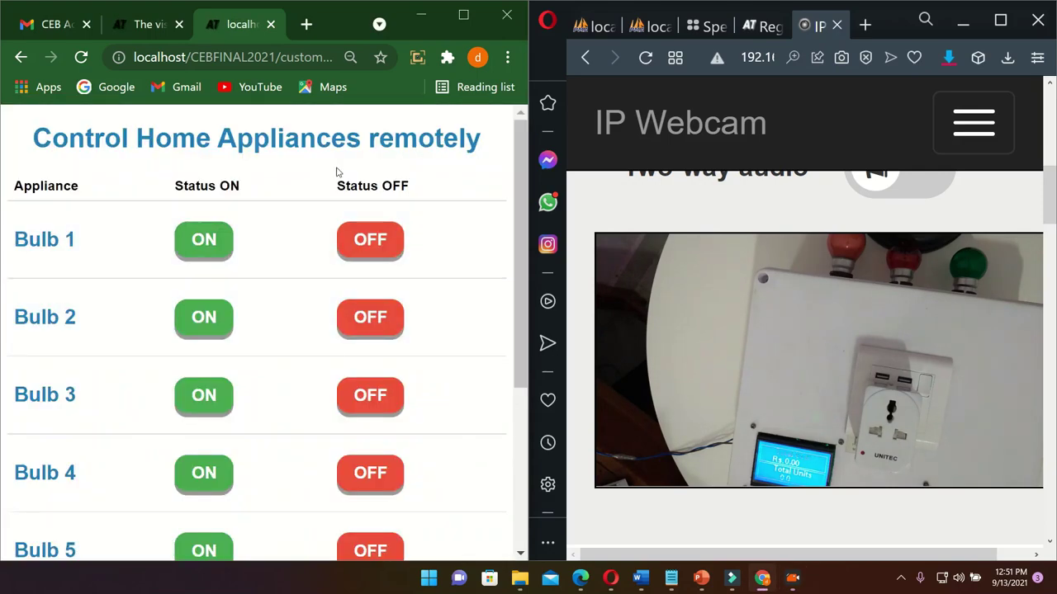
scroll(266, 181, "down", 2)
scroll(255, 202, "up", 2)
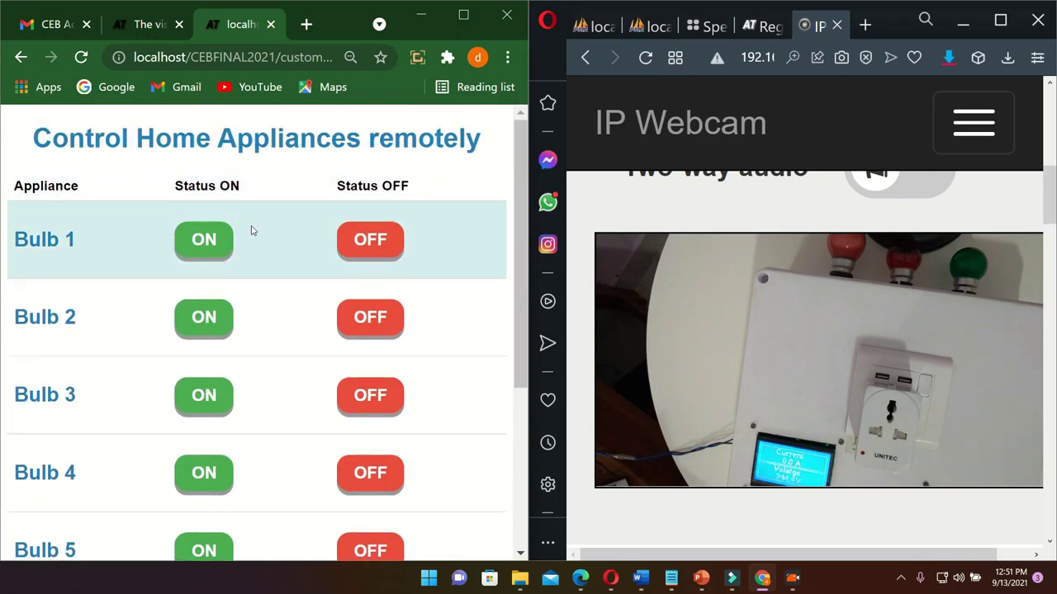
Switch on Bulbs 1, 2 and 3
left_click(198, 240)
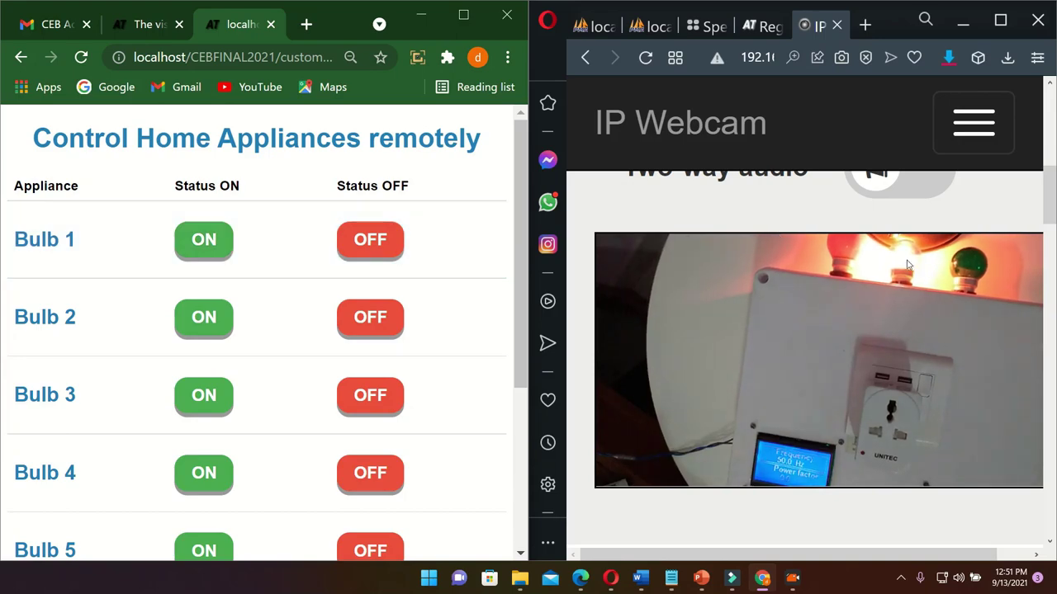
left_click(202, 318)
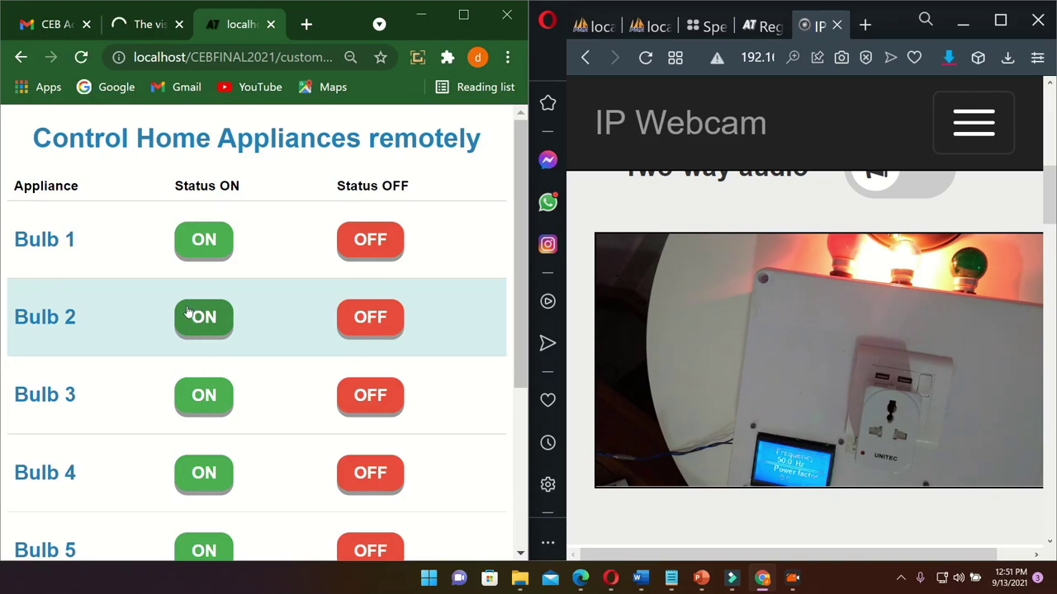
left_click(217, 400)
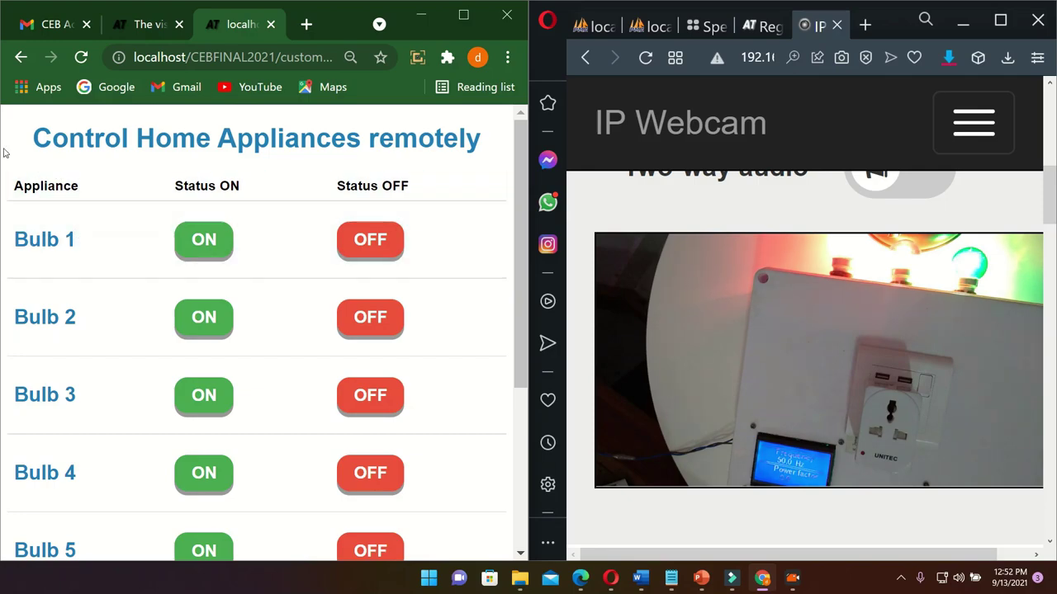
Reload the elec_usage data, then switch Bulbs 1 and 3 off on the control page
left_click(138, 33)
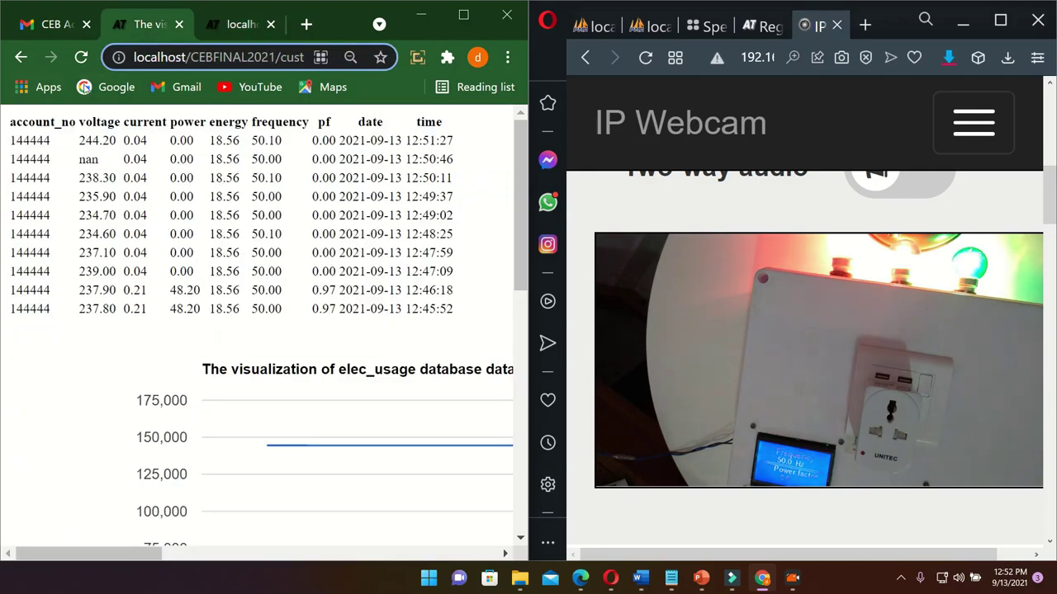
left_click(81, 57)
key("ctrl+Tab")
left_click(142, 17)
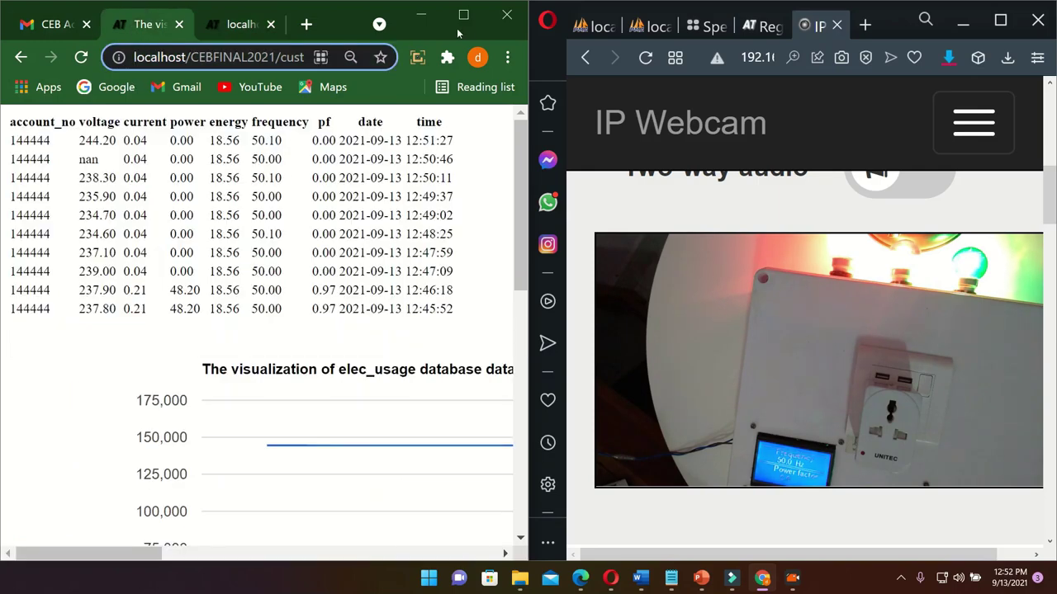
left_click(261, 21)
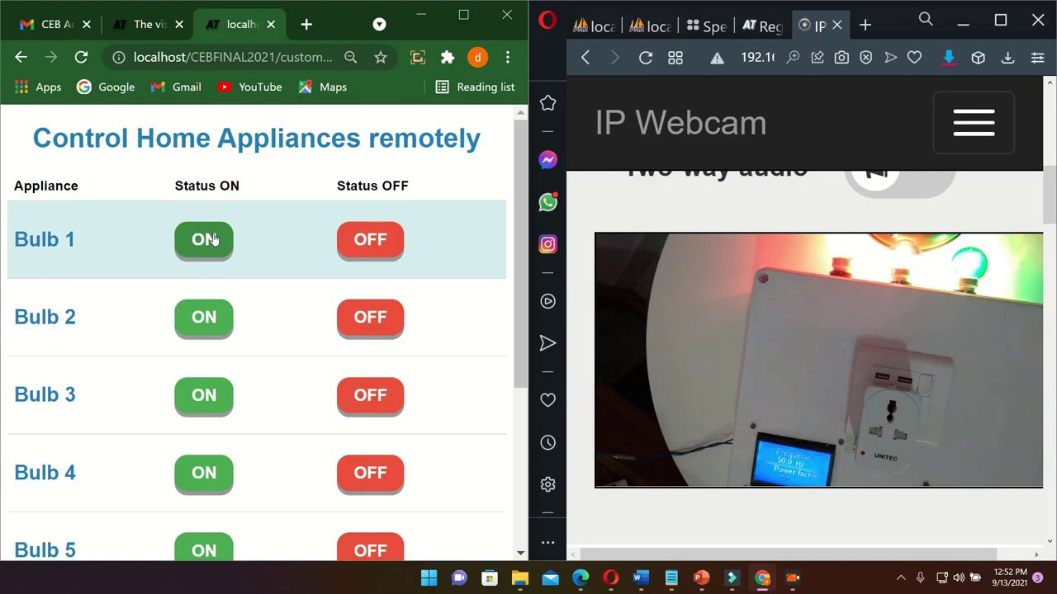
left_click(372, 241)
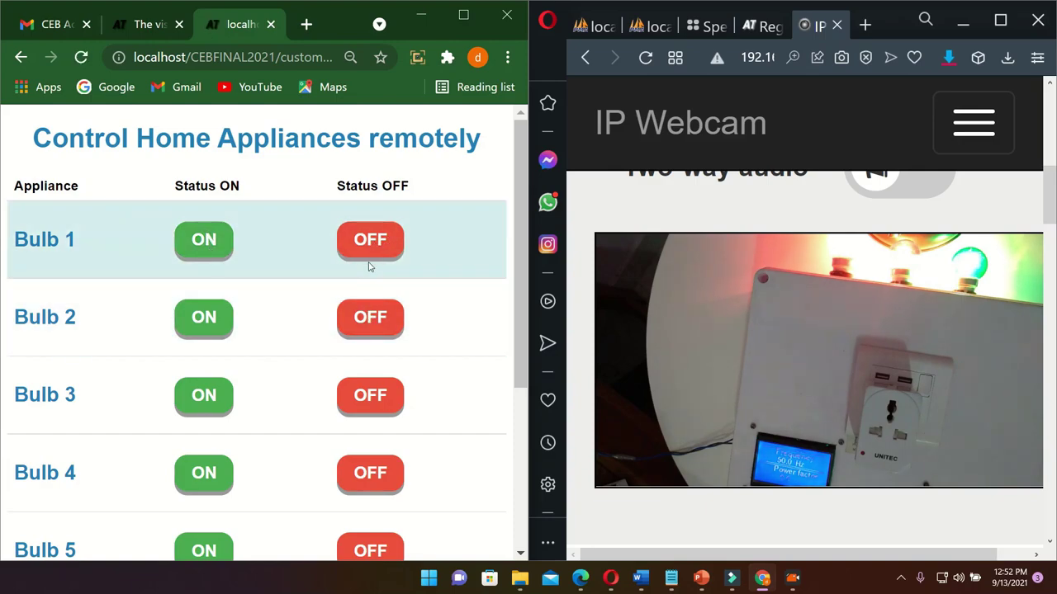
left_click(386, 397)
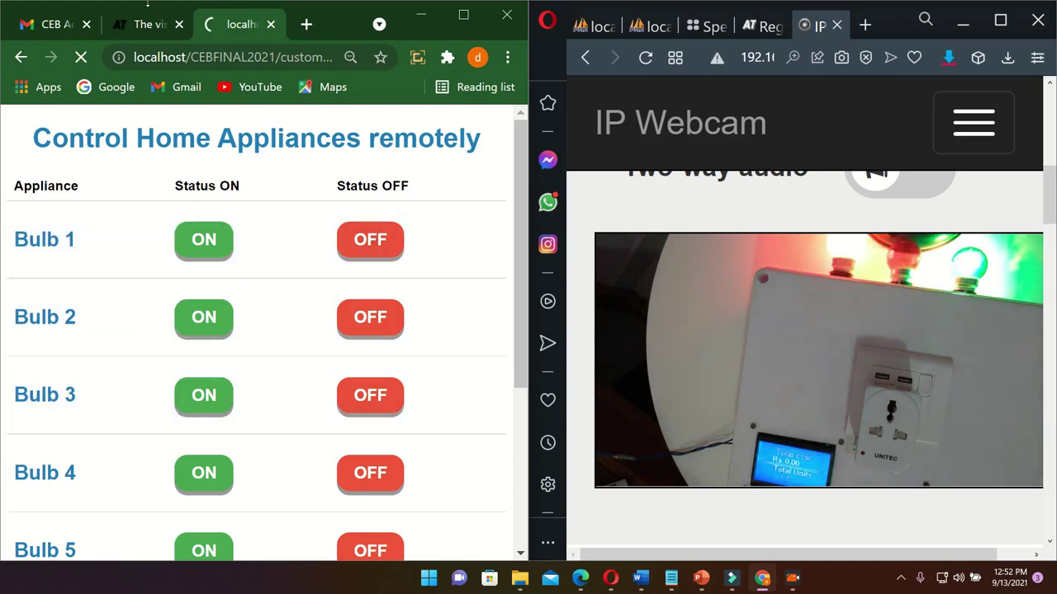
Reload the usage table, turn Bulb 1 back on, and recheck the elec_usage readings
left_click(145, 24)
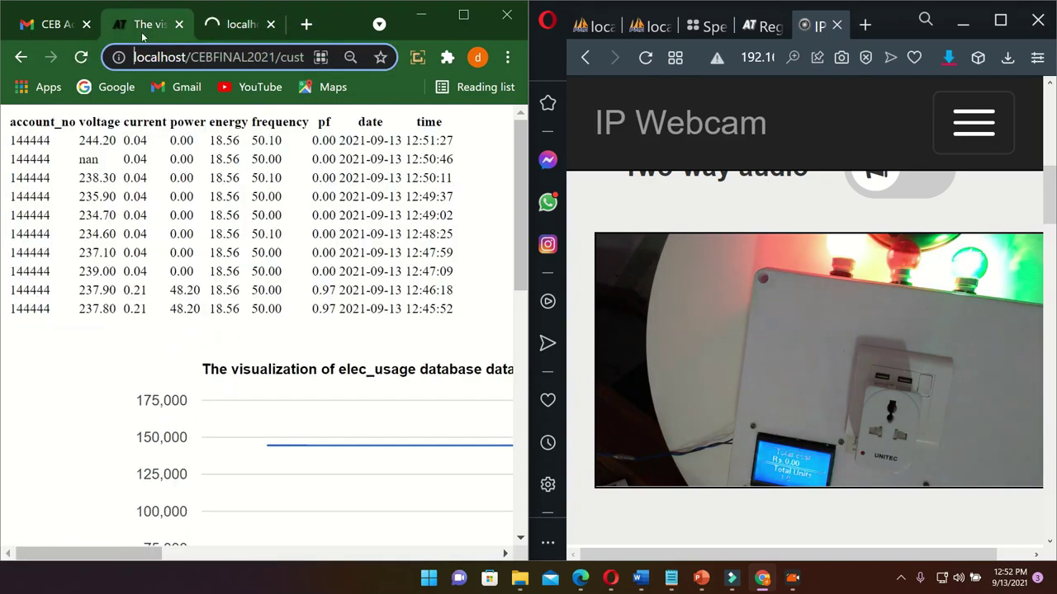
left_click(81, 57)
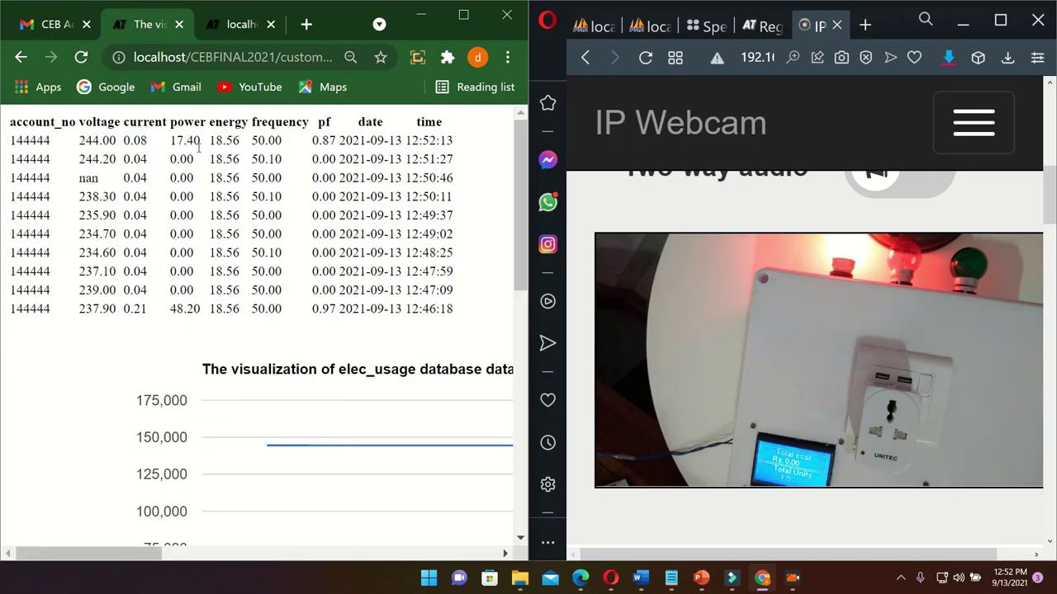
left_click(239, 24)
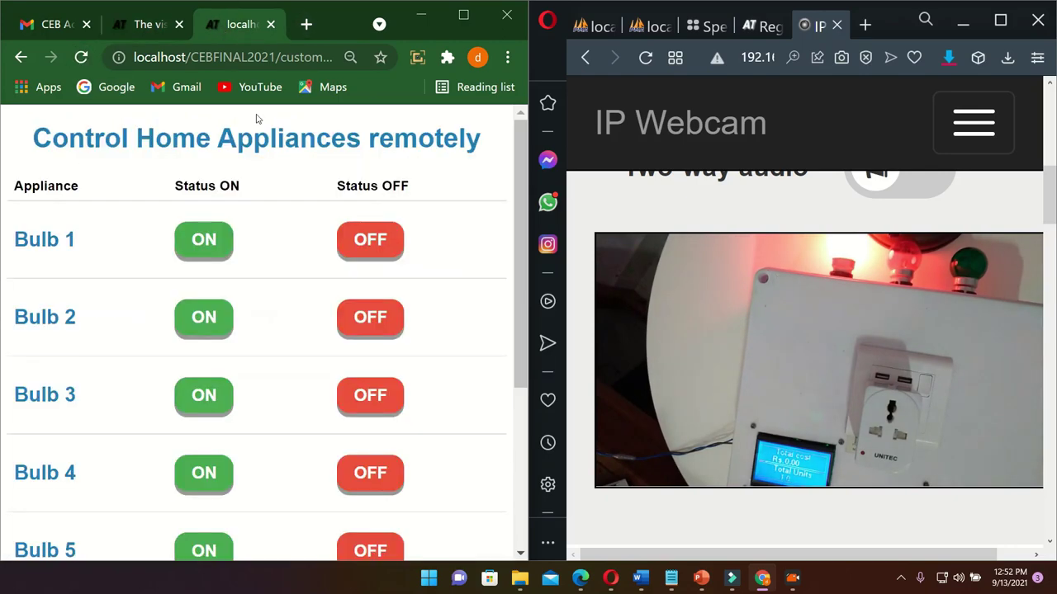
left_click(217, 239)
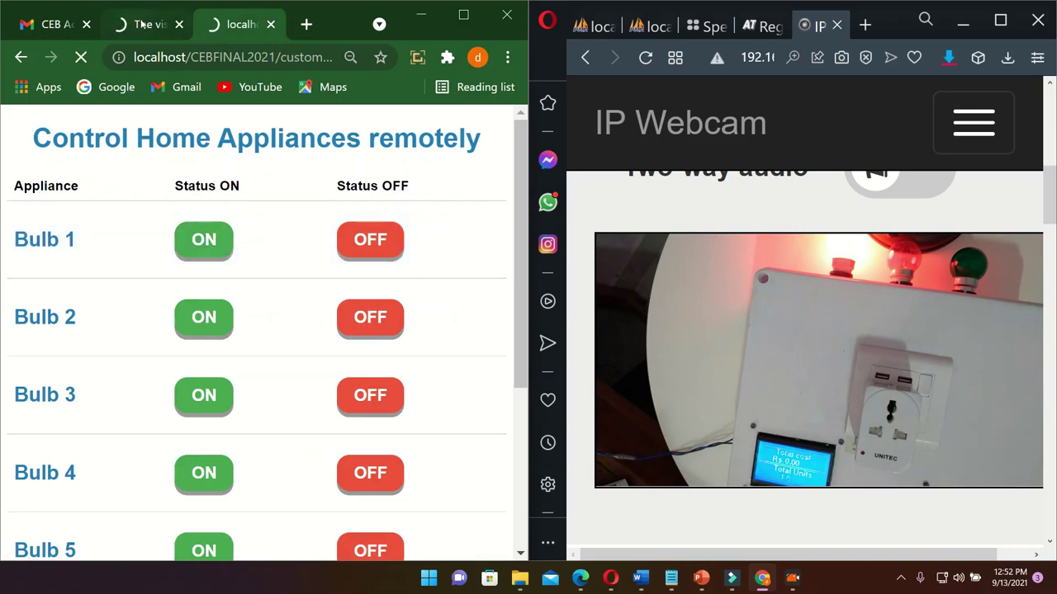
left_click(142, 25)
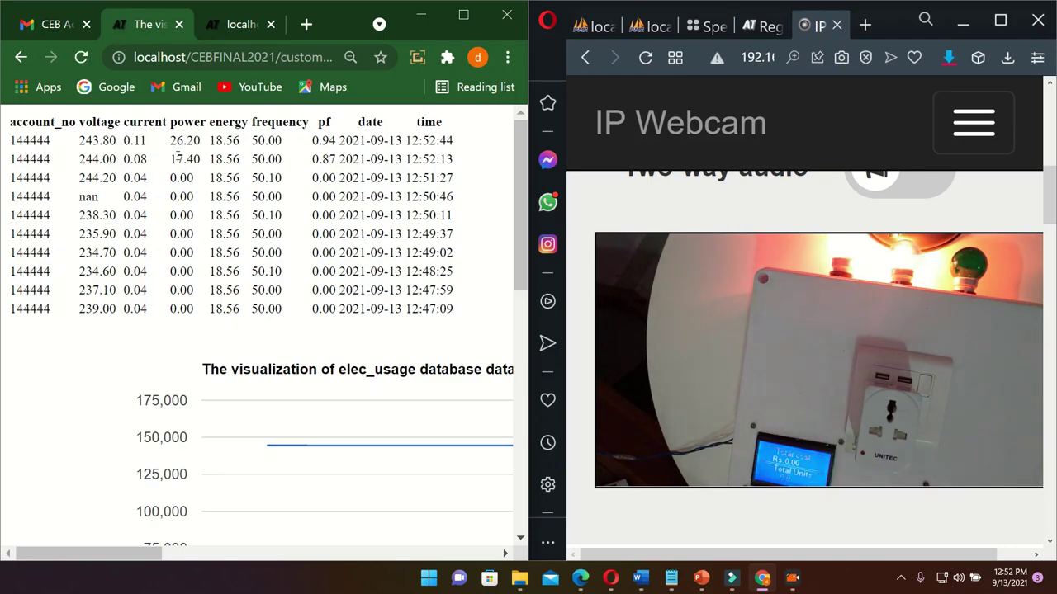
Turn Bulb 3 on and confirm elec_usage logs a new 32.60 power reading at 12:53:26
left_click(228, 23)
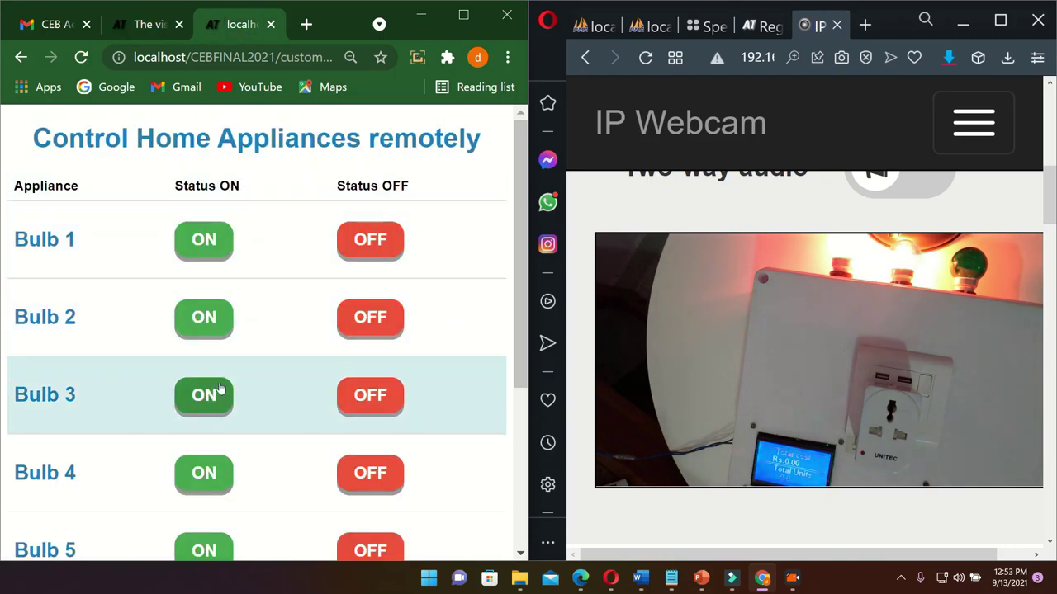
left_click(213, 395)
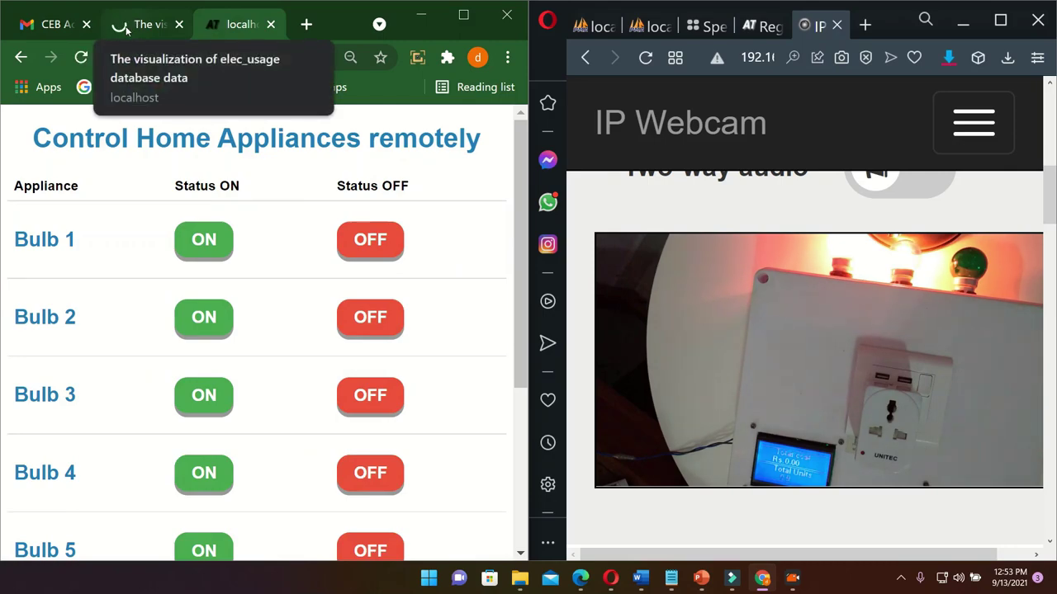
left_click(127, 30)
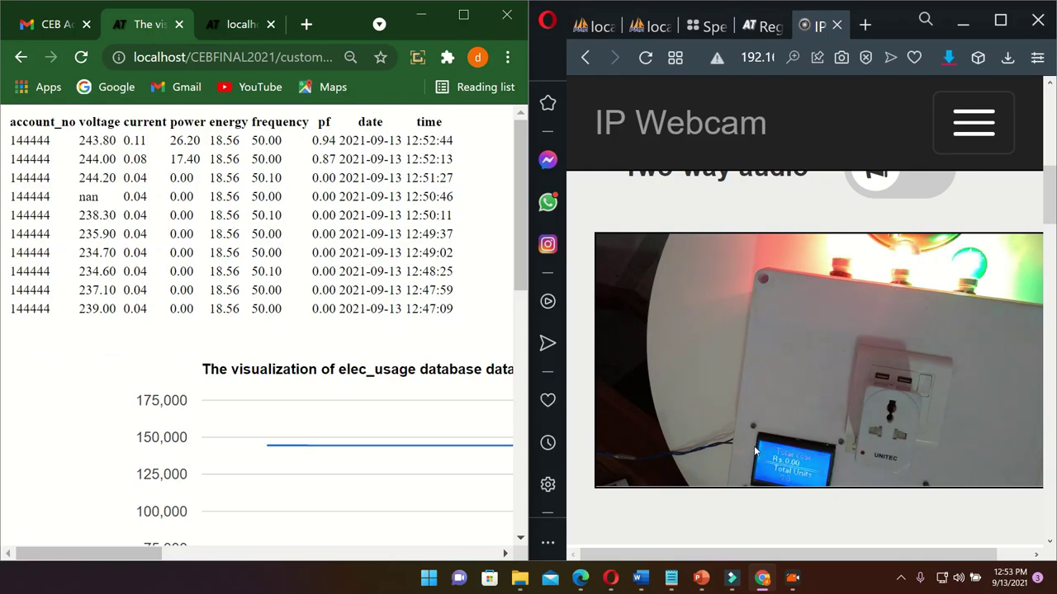
scroll(747, 445, "down", 1)
scroll(733, 424, "up", 4)
scroll(732, 424, "down", 3)
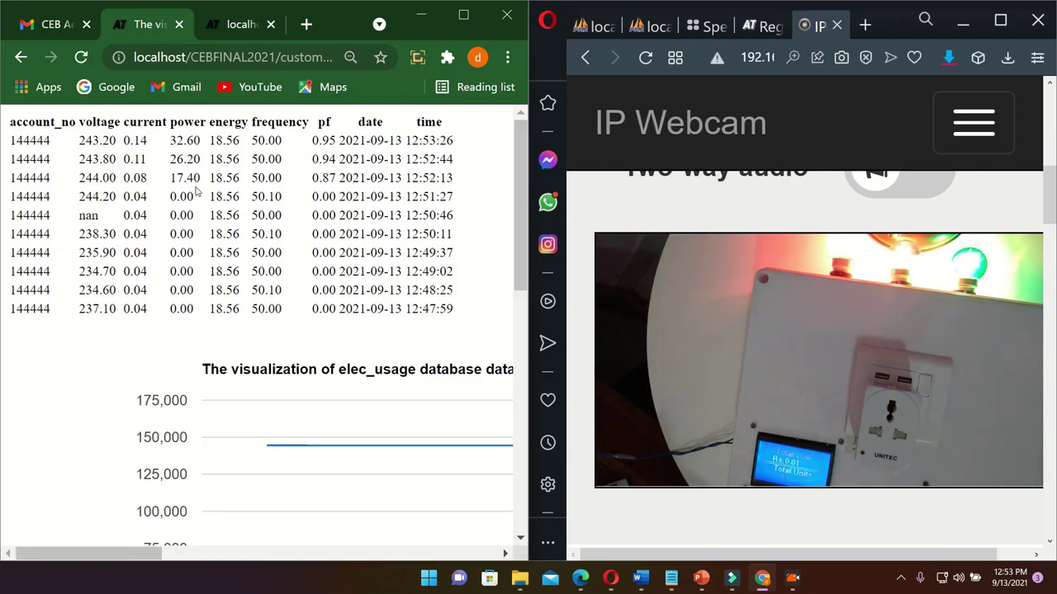
scroll(780, 261, "up", 1)
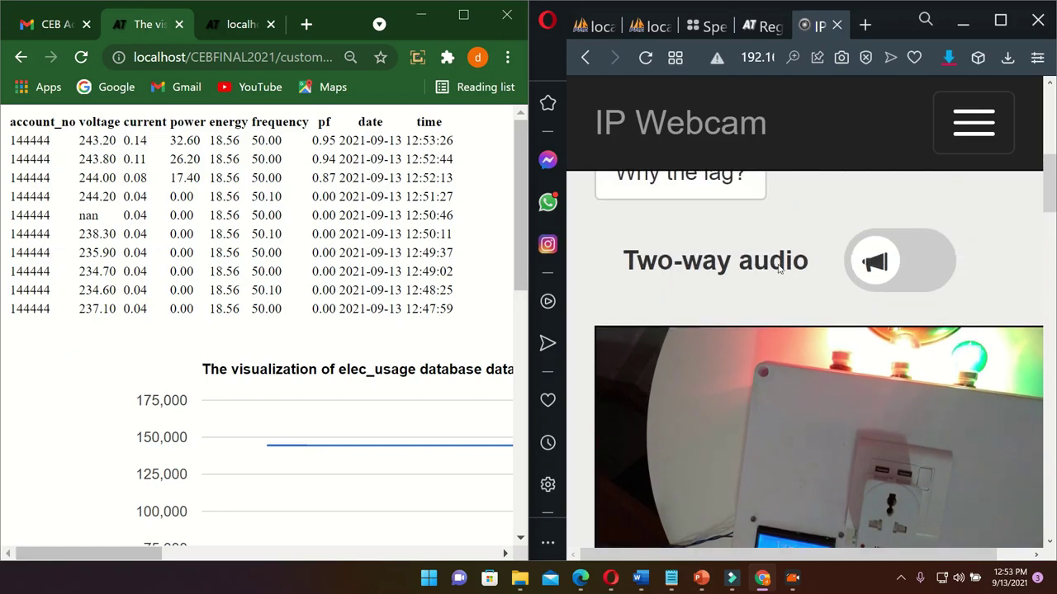
scroll(776, 278, "down", 1)
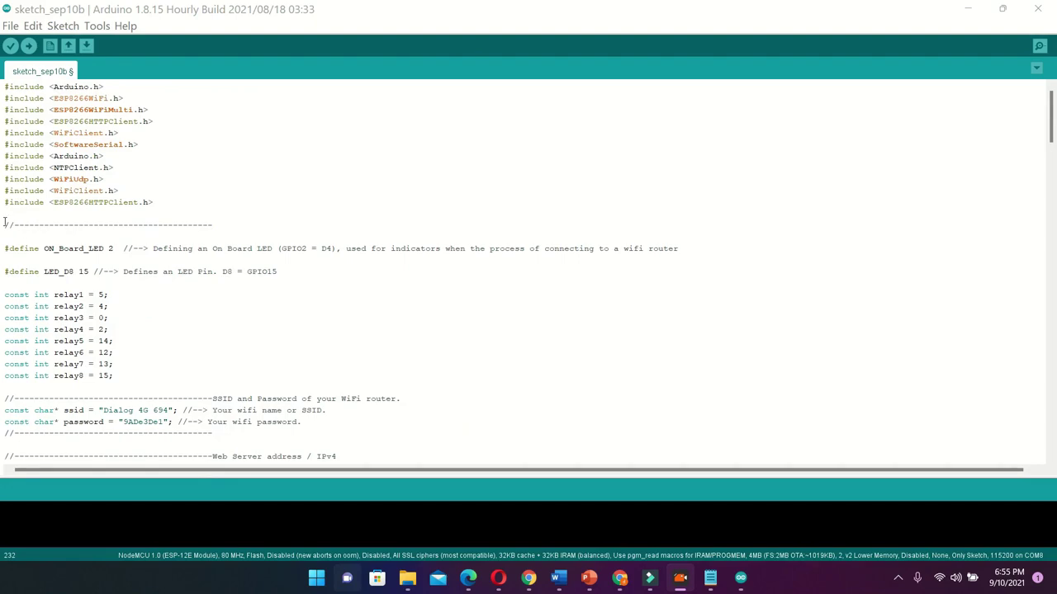
Scroll through sketch_sep10b's relay pin setup and payload-handling code in the Arduino IDE
scroll(81, 203, "down", 18)
scroll(80, 194, "down", 15)
left_click_drag(1052, 261, 1052, 435)
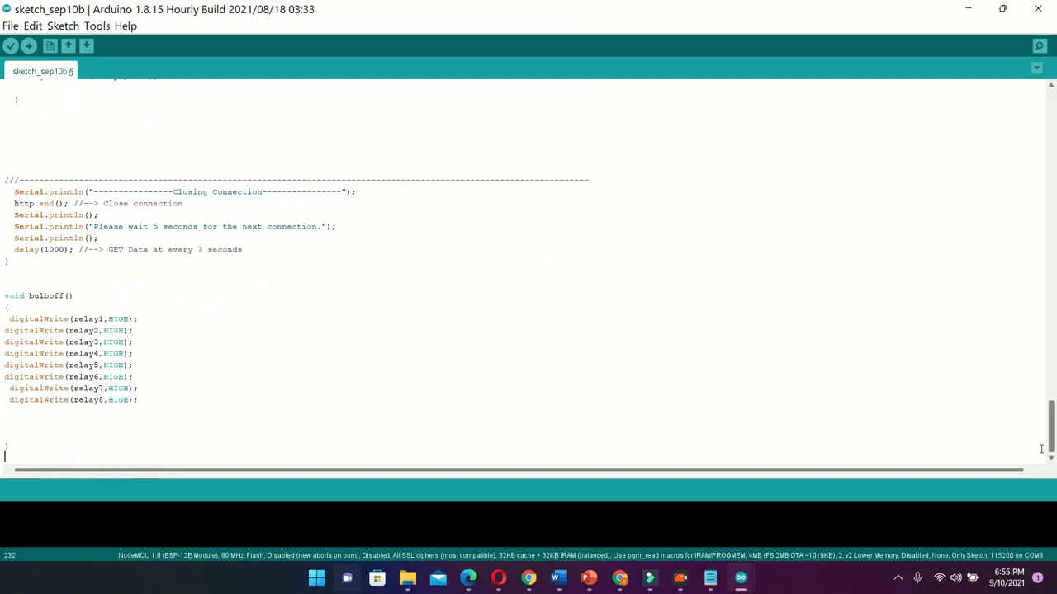
scroll(1041, 448, "up", 20)
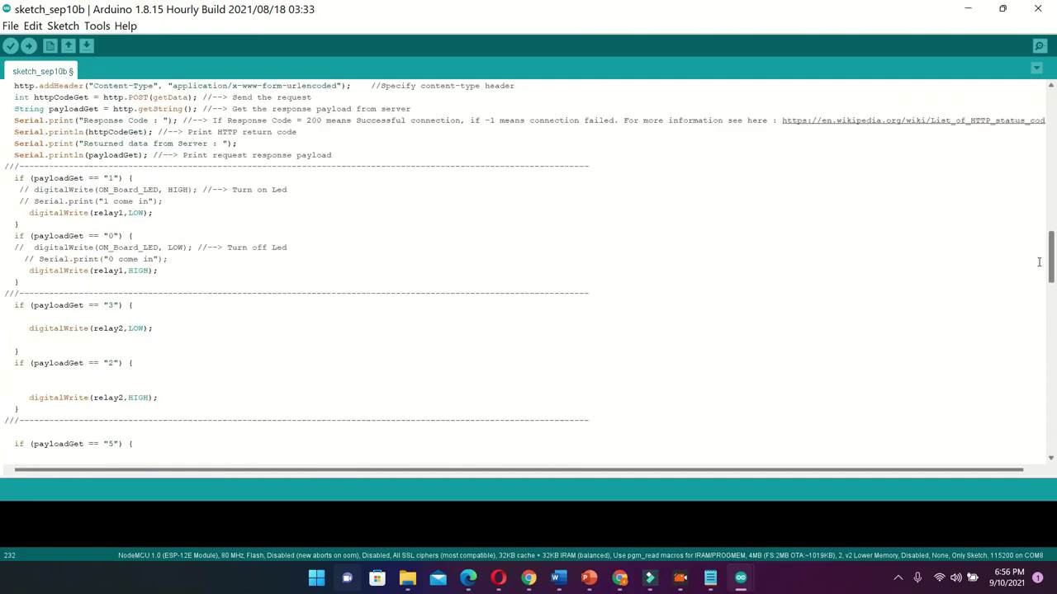
mouse_move(740, 578)
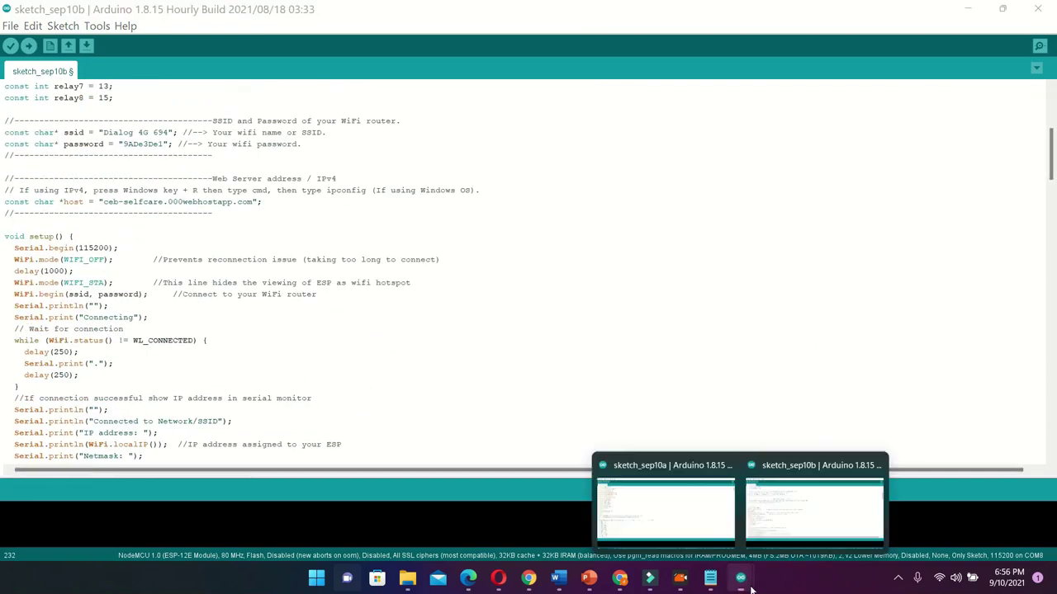
left_click(706, 537)
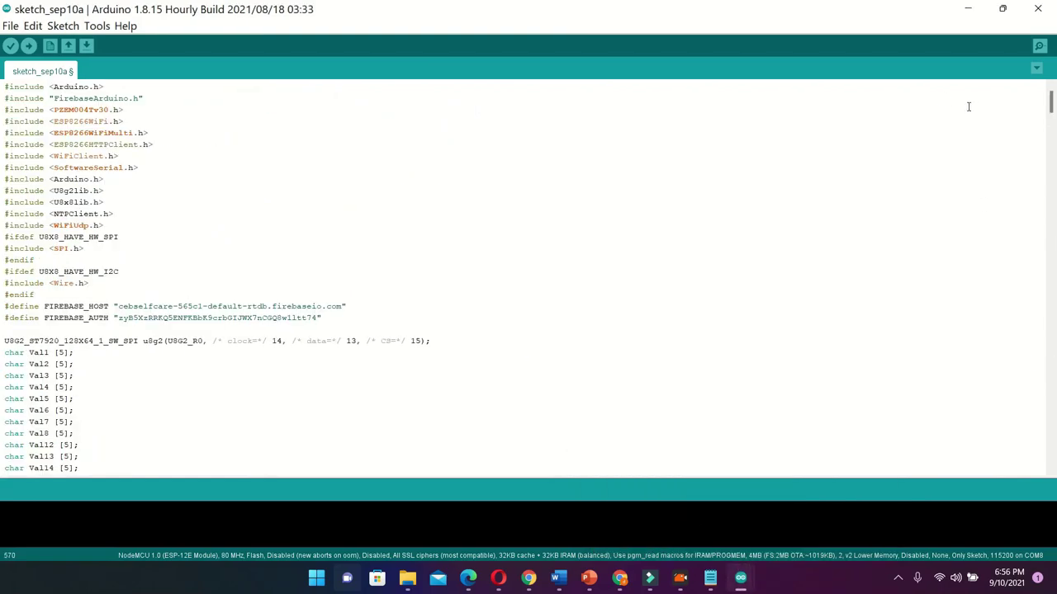
mouse_move(1049, 101)
left_mouse_down()
mouse_move(1049, 134)
mouse_move(1047, 125)
left_mouse_up()
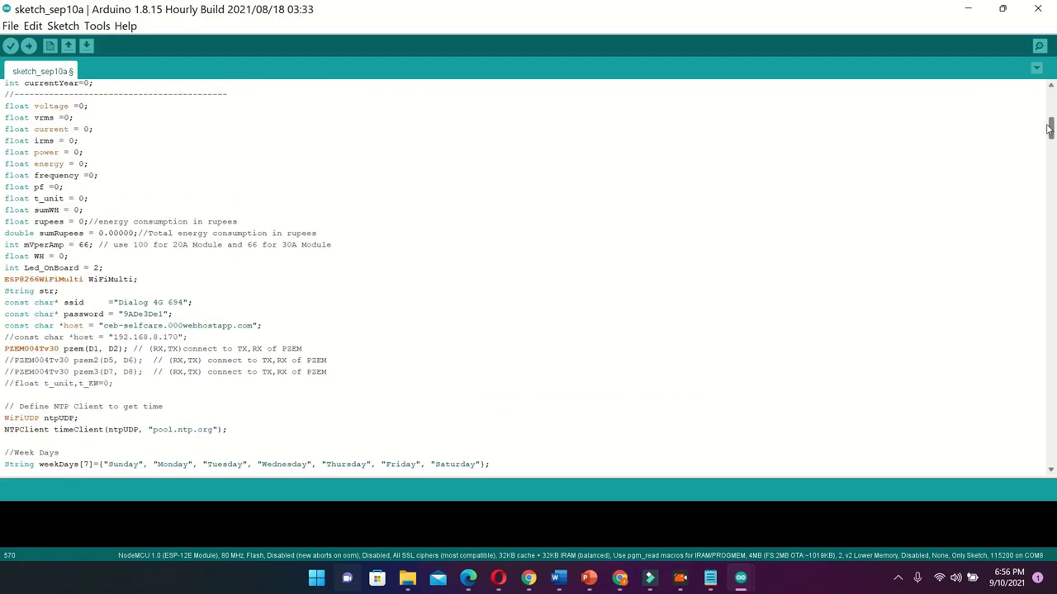
scroll(825, 219, "down", 3)
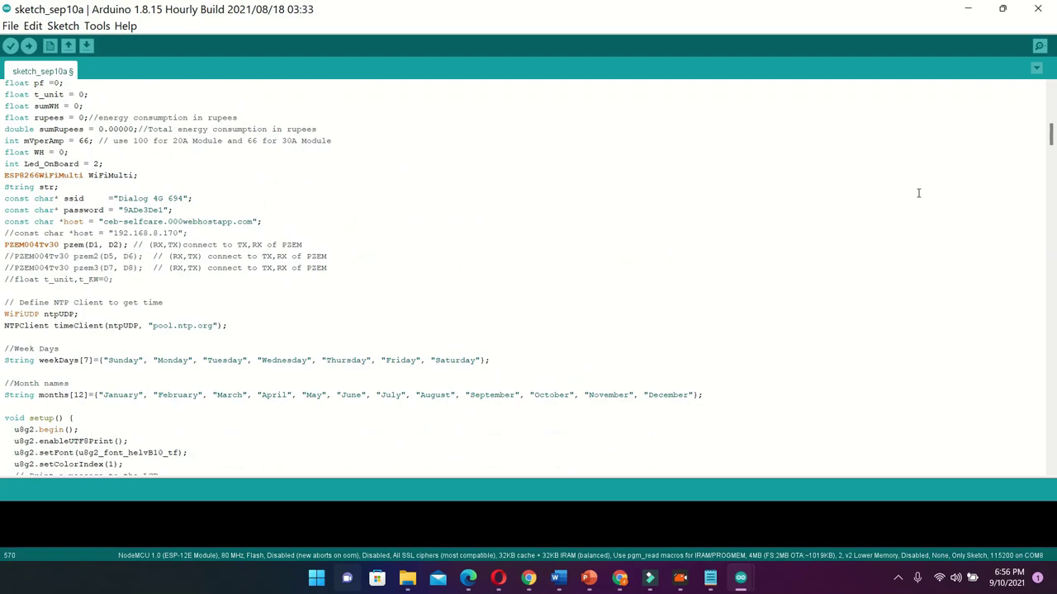
mouse_move(1051, 132)
left_mouse_down()
mouse_move(1047, 351)
mouse_move(994, 447)
left_mouse_up()
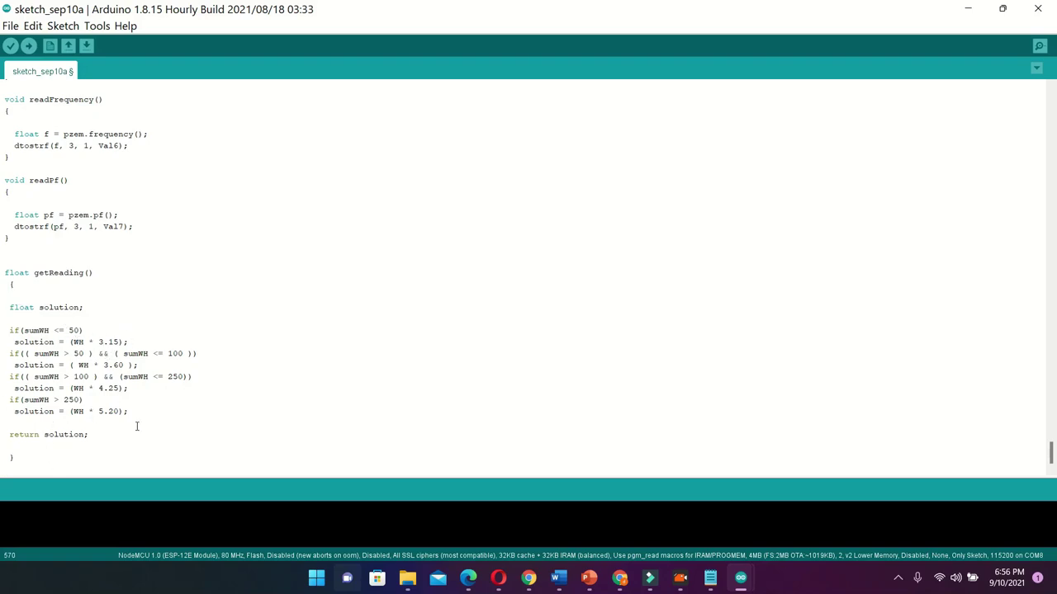
scroll(114, 341, "up", 18)
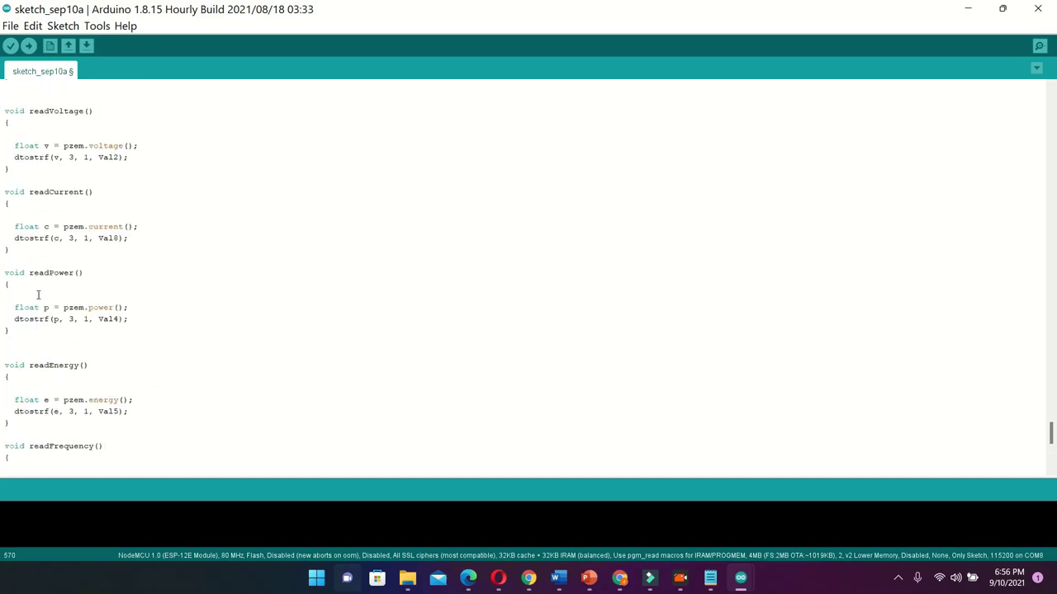
scroll(38, 296, "up", 20)
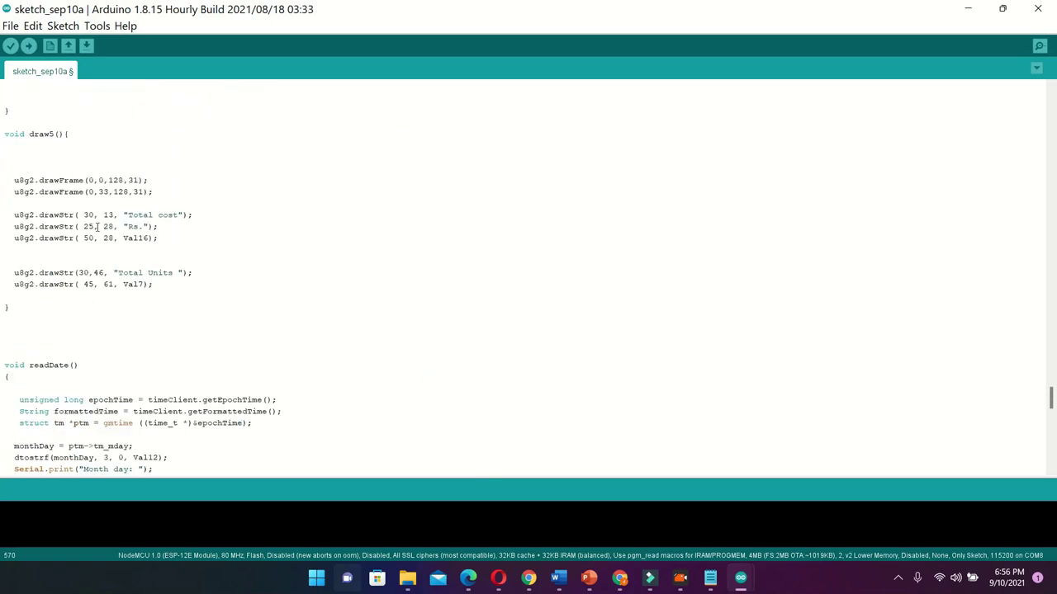
scroll(97, 226, "up", 15)
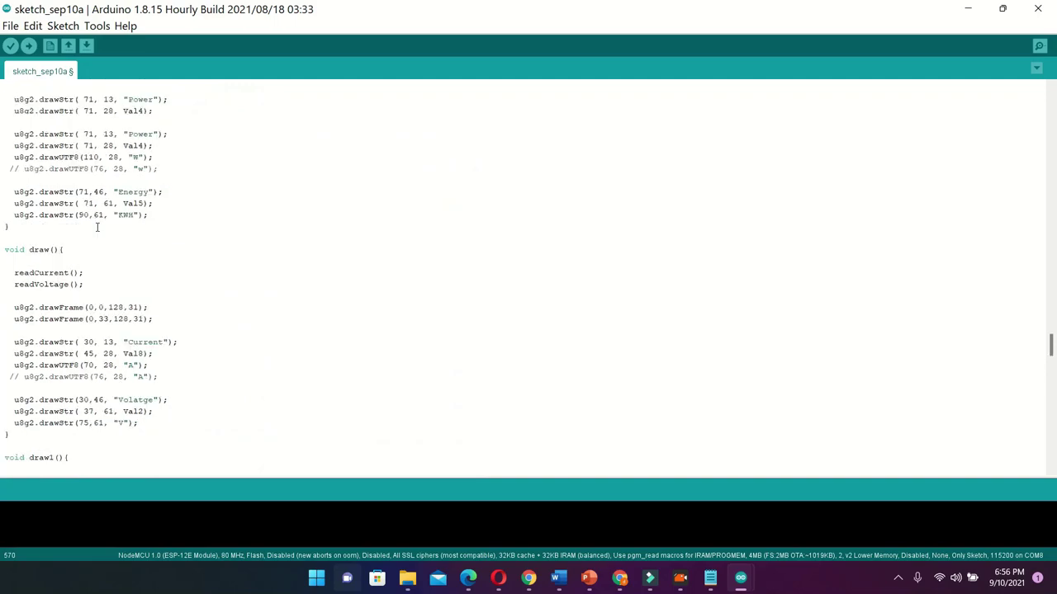
scroll(97, 226, "up", 9)
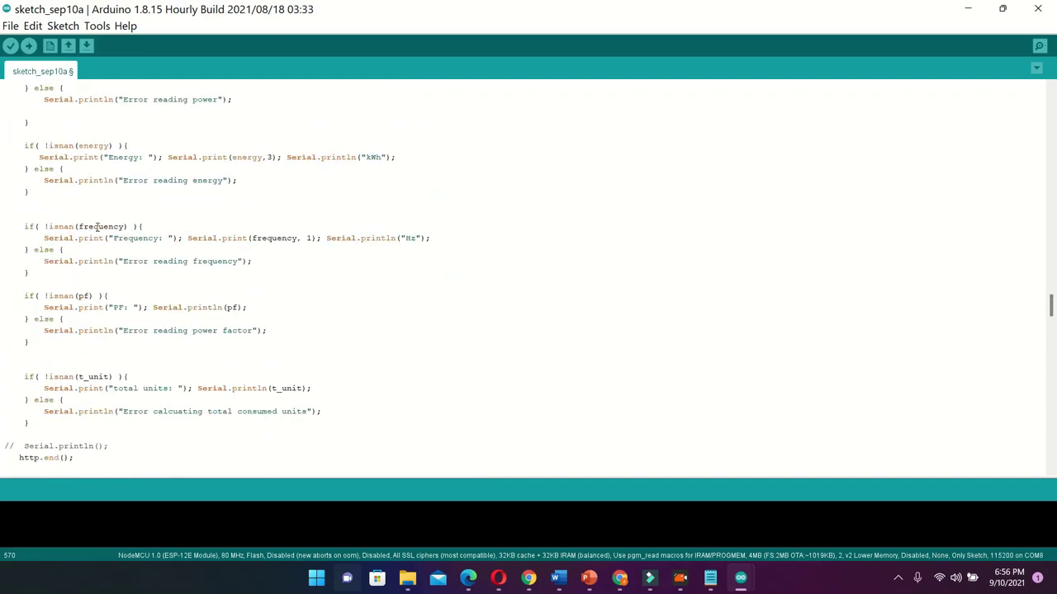
scroll(96, 226, "up", 15)
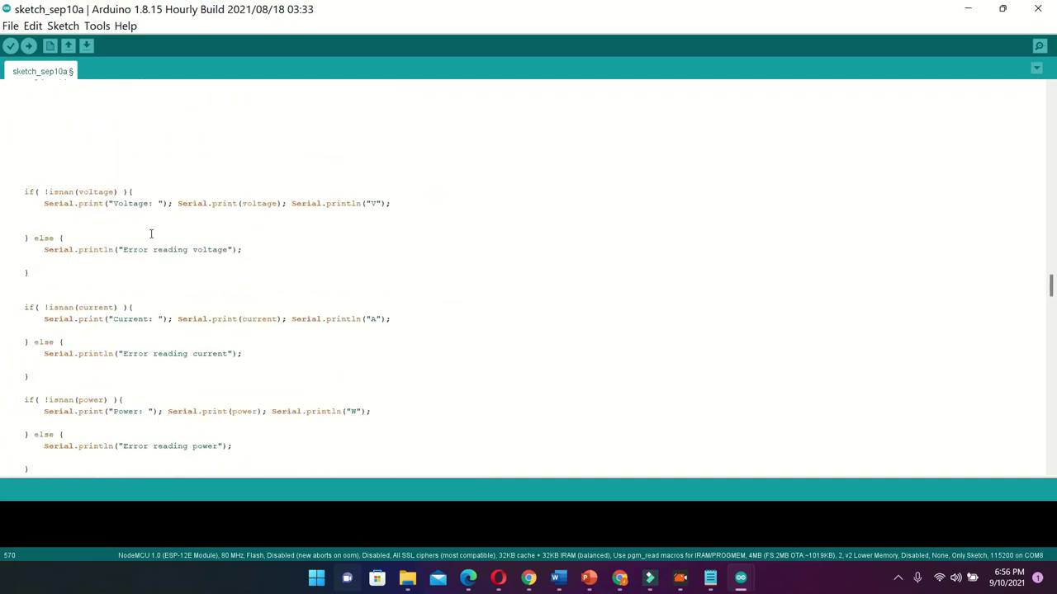
scroll(176, 253, "up", 8)
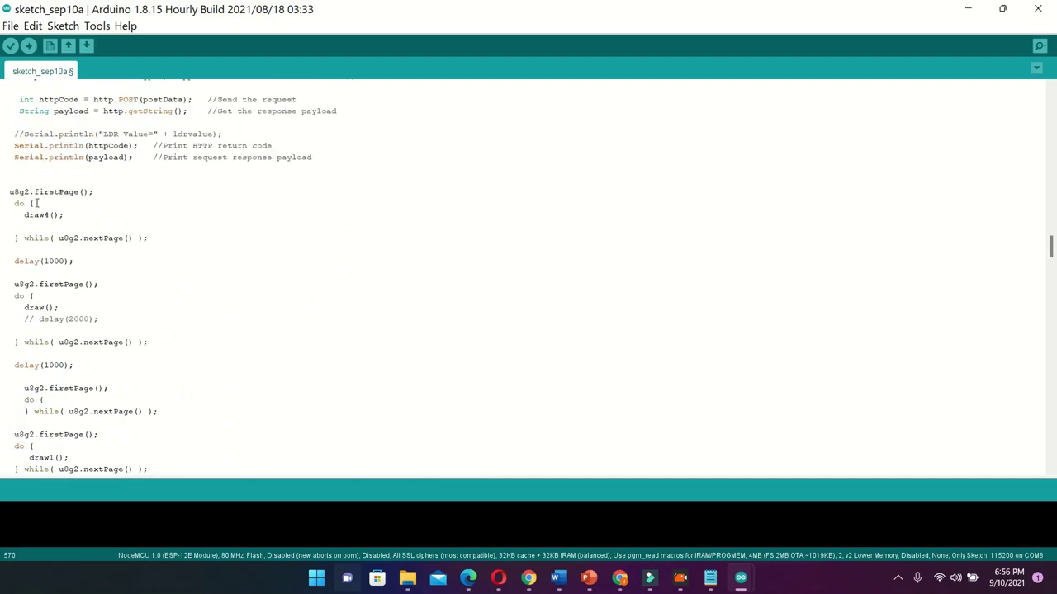
scroll(33, 203, "up", 7)
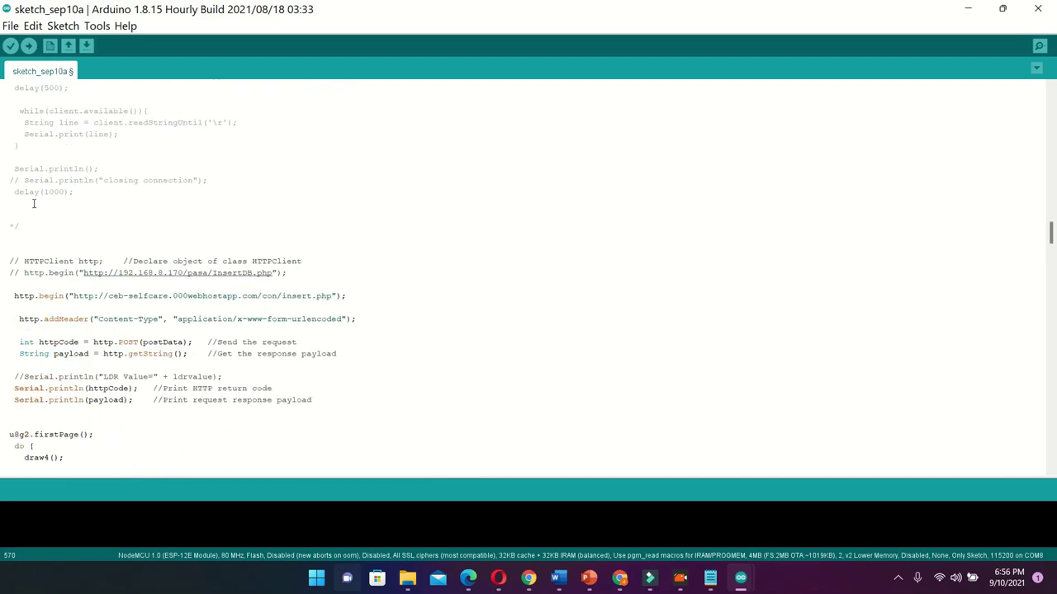
scroll(34, 203, "up", 4)
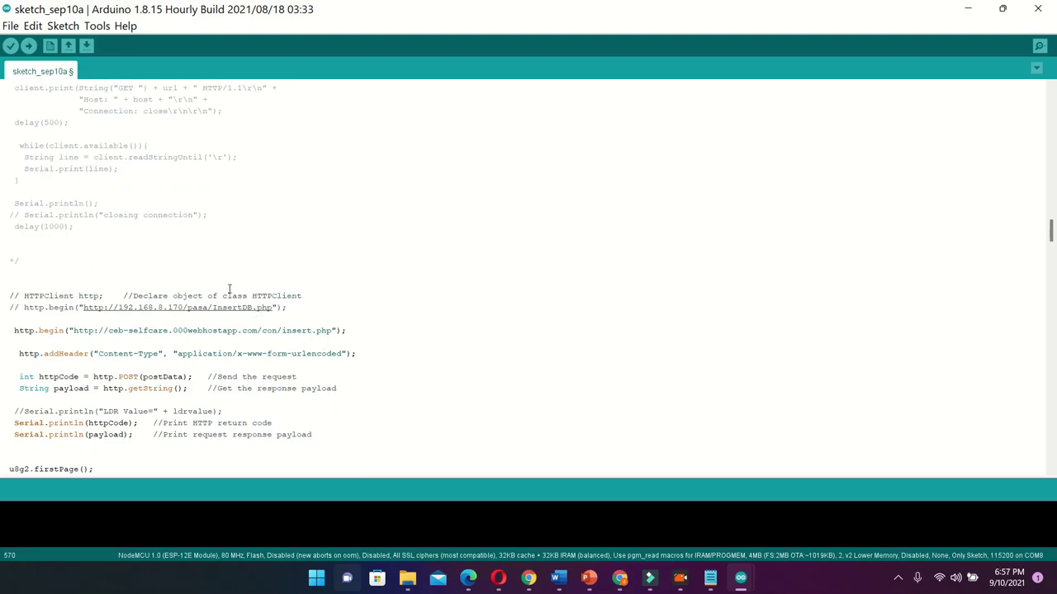
scroll(281, 276, "up", 8)
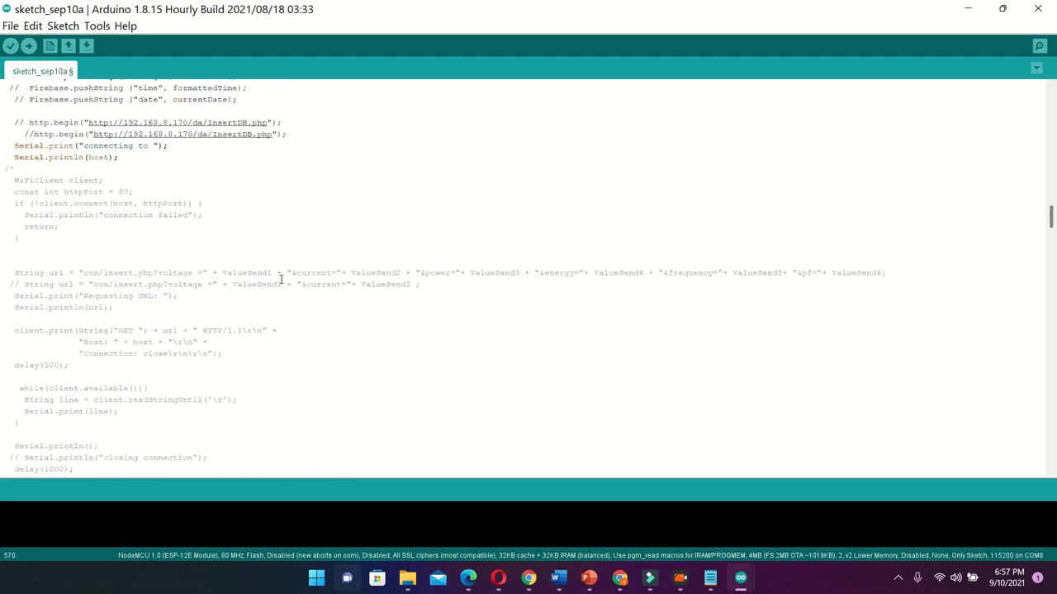
scroll(279, 278, "up", 1)
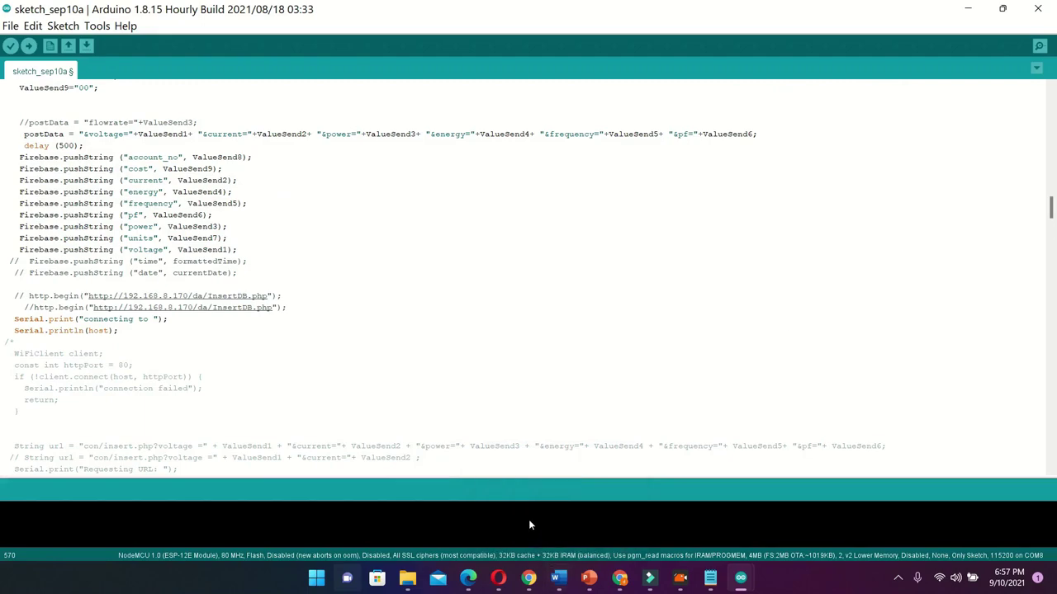
scroll(420, 330, "up", 14)
scroll(420, 333, "up", 6)
scroll(419, 332, "up", 5)
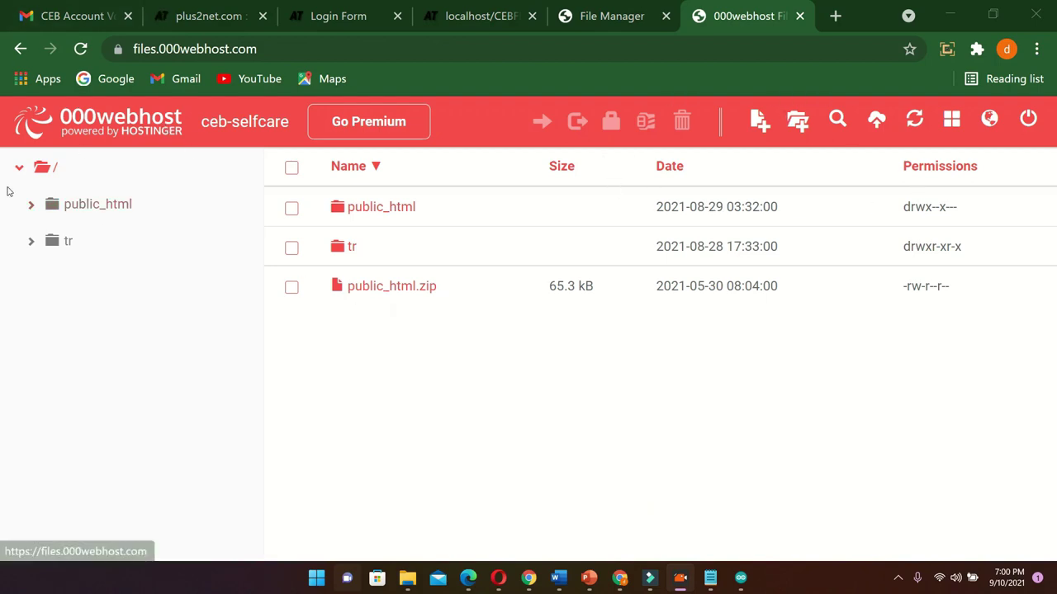
Browse into public_html/con to list the site's PHP scripts
left_click(373, 214)
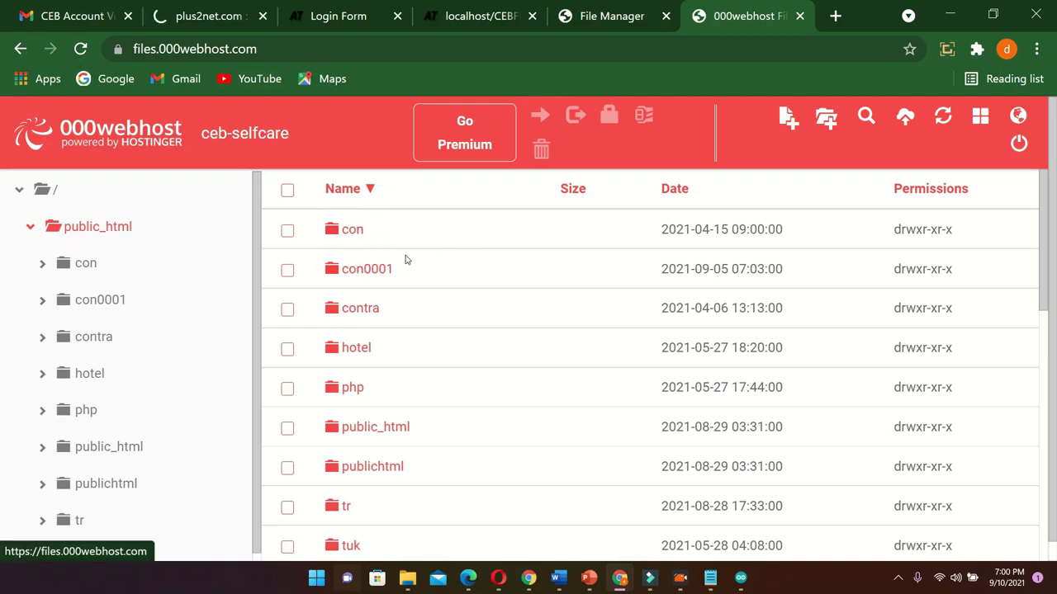
left_click(358, 233)
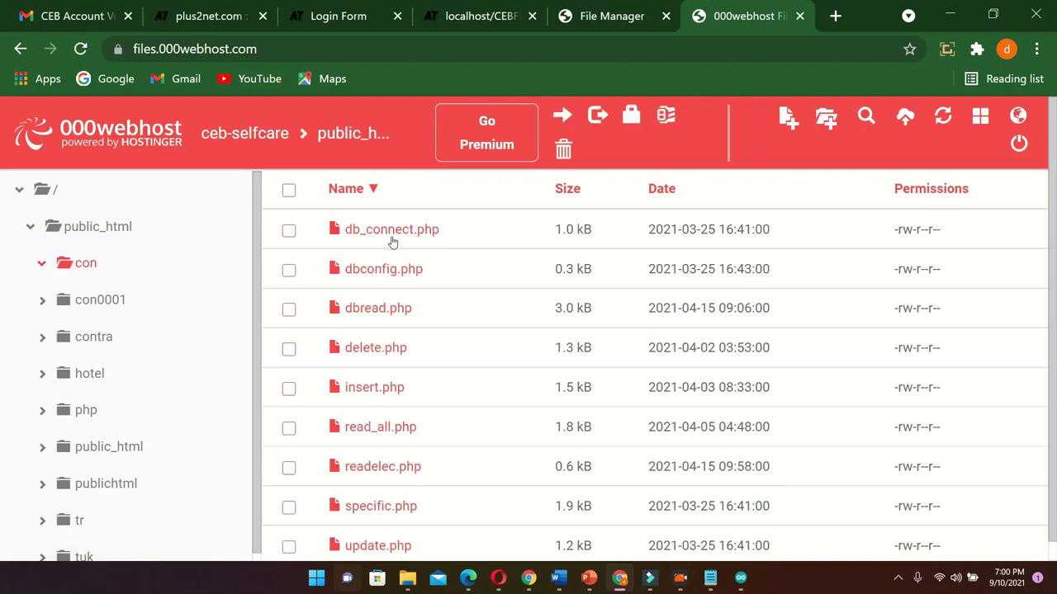
scroll(392, 241, "down", 1)
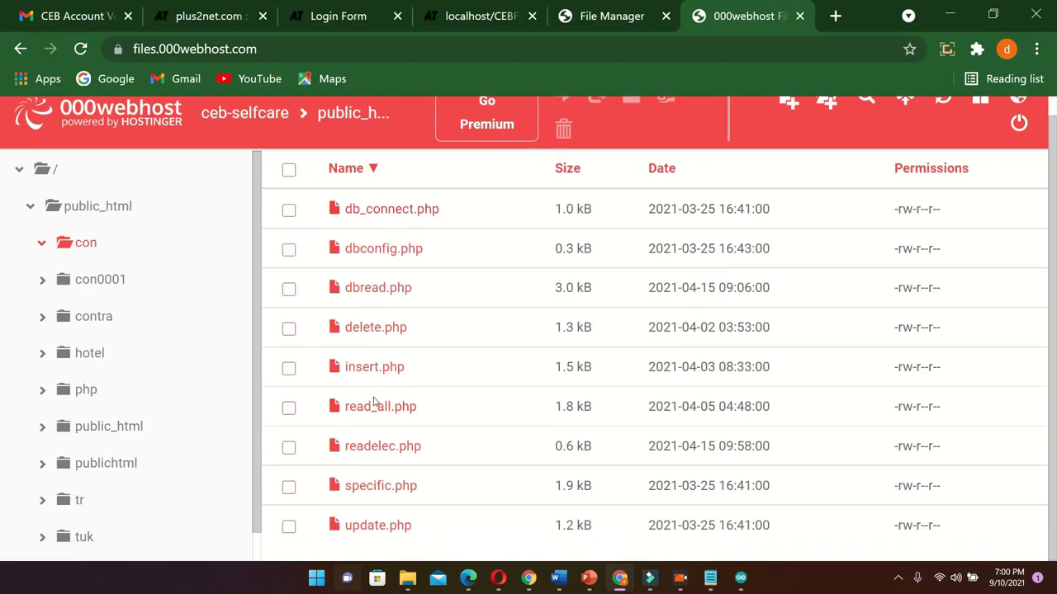
scroll(392, 462, "up", 1)
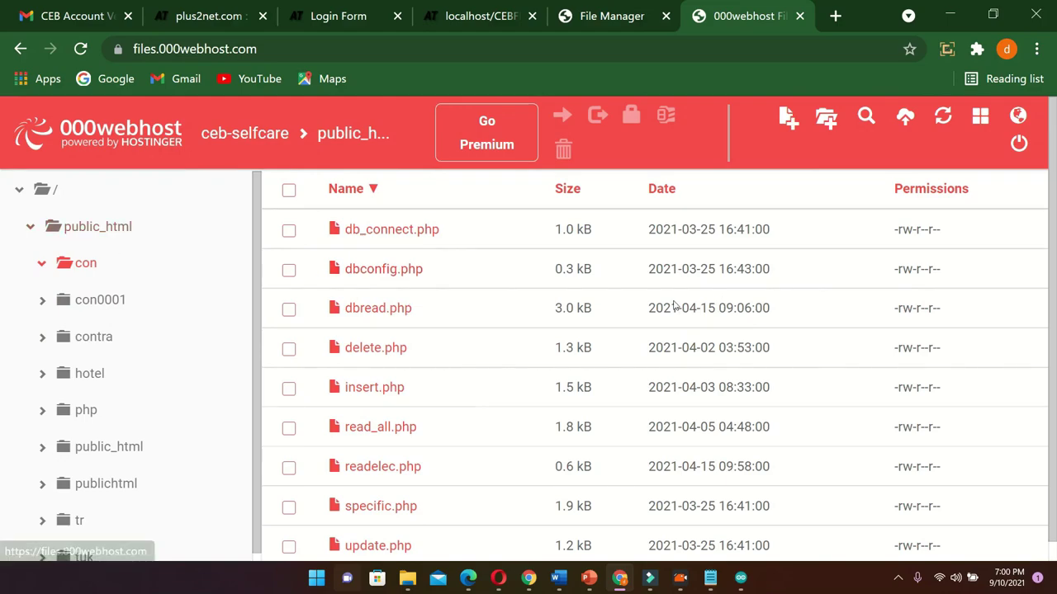
scroll(230, 324, "down", 1)
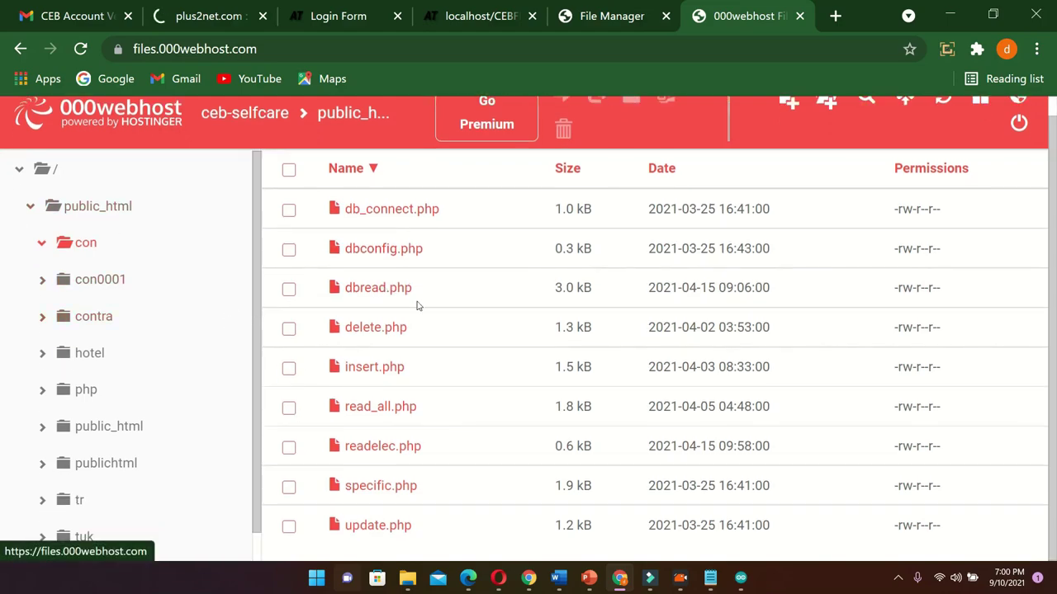
Open dbread.php in the editor and read through its code
right_click(383, 295)
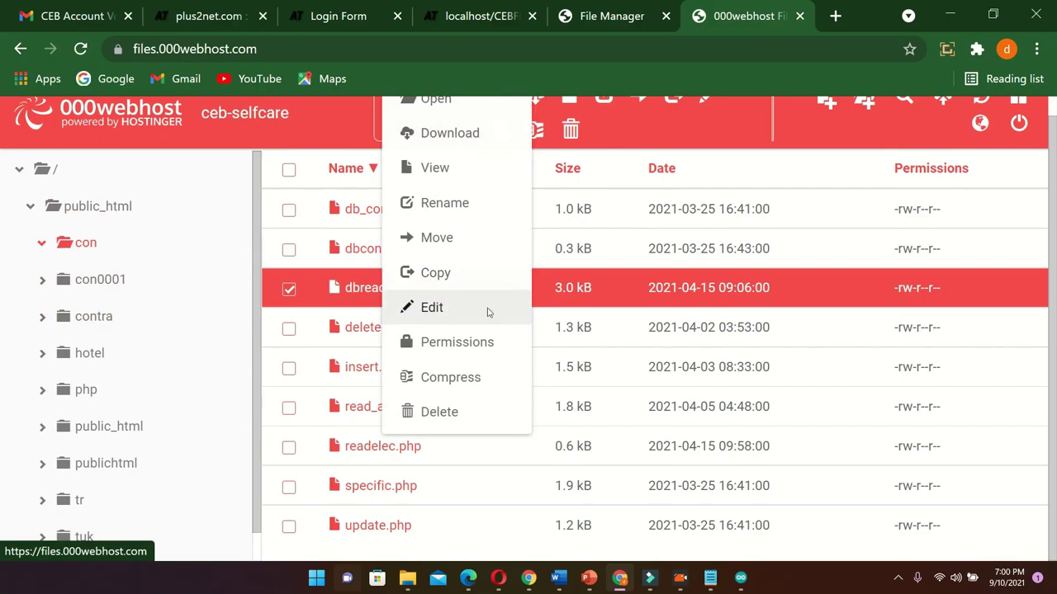
left_click(474, 304)
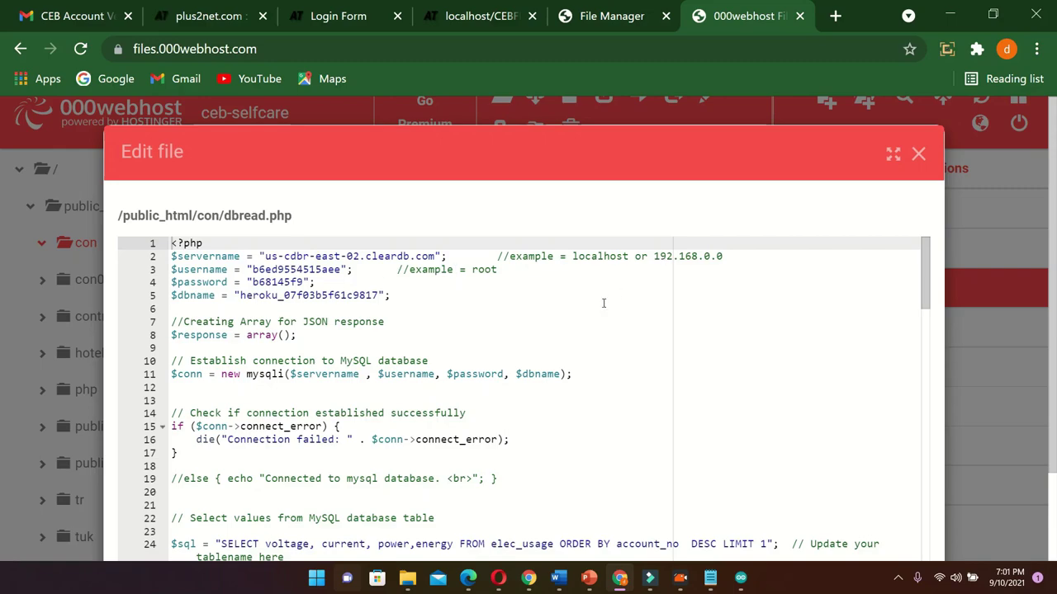
scroll(603, 303, "down", 9)
scroll(611, 371, "up", 6)
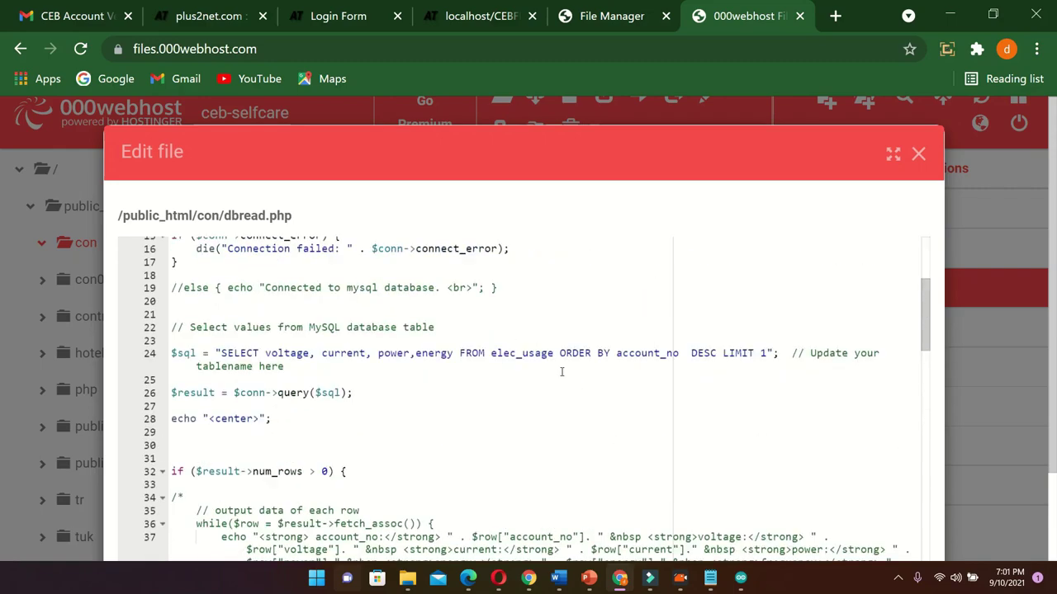
scroll(562, 373, "up", 2)
scroll(270, 376, "down", 14)
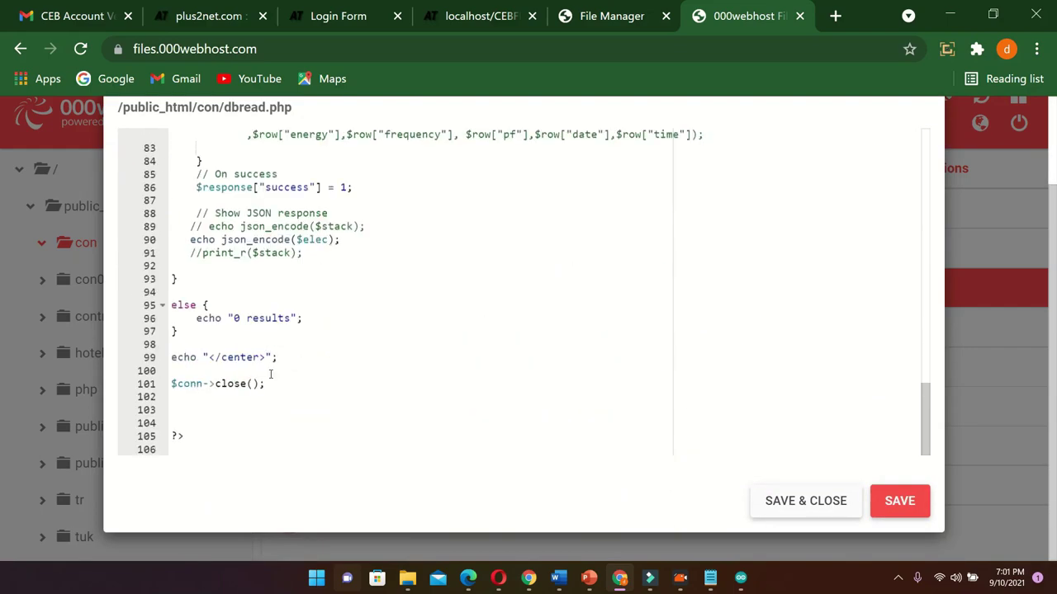
scroll(270, 376, "up", 10)
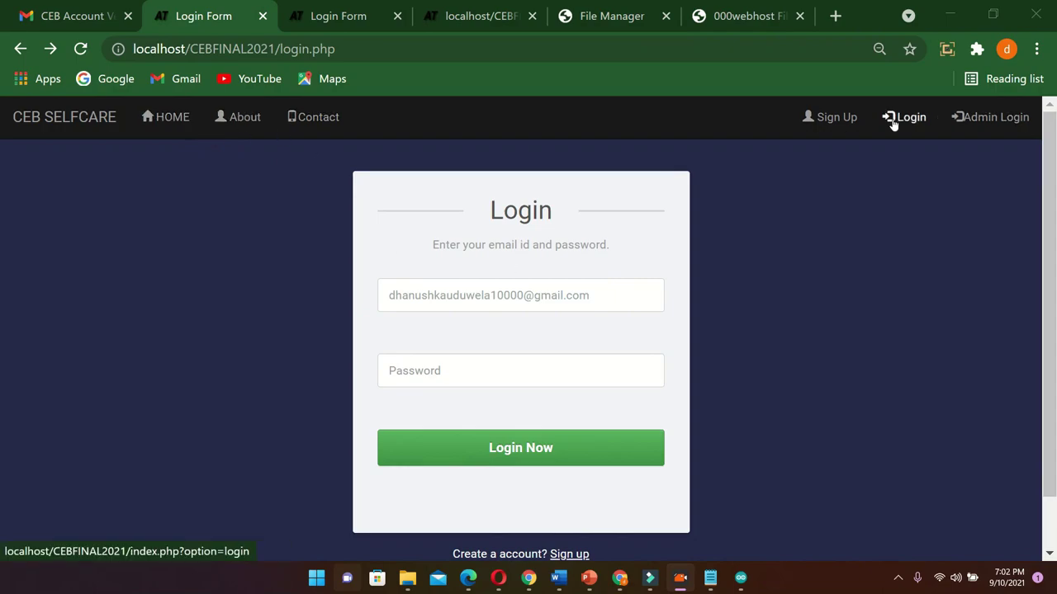
Go to the Admin Login page, then on to the Contact page
left_click(943, 117)
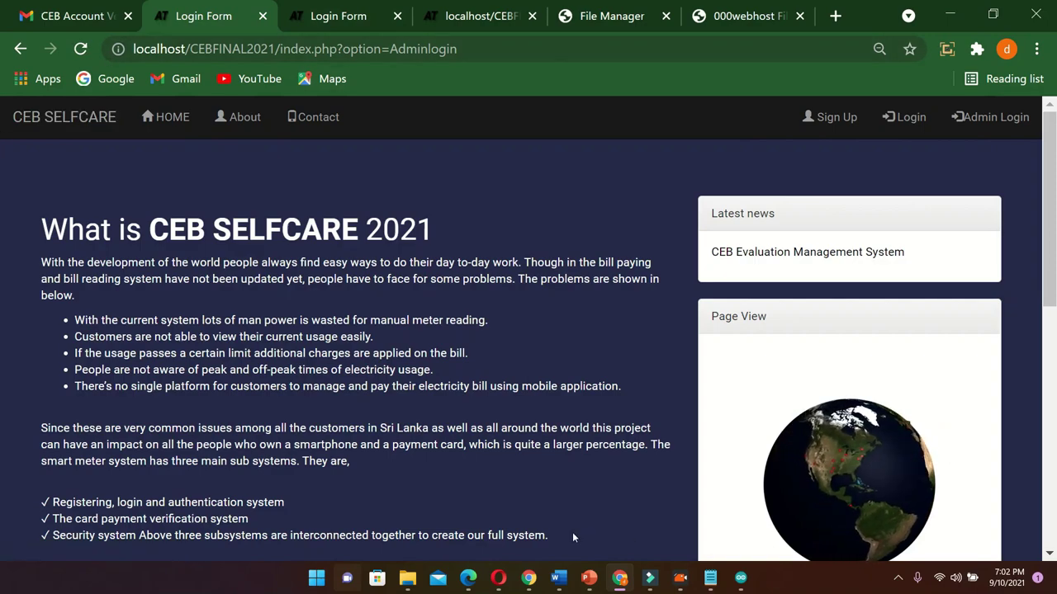
scroll(229, 285, "down", 5)
scroll(229, 286, "up", 1)
scroll(229, 285, "up", 3)
left_click(316, 116)
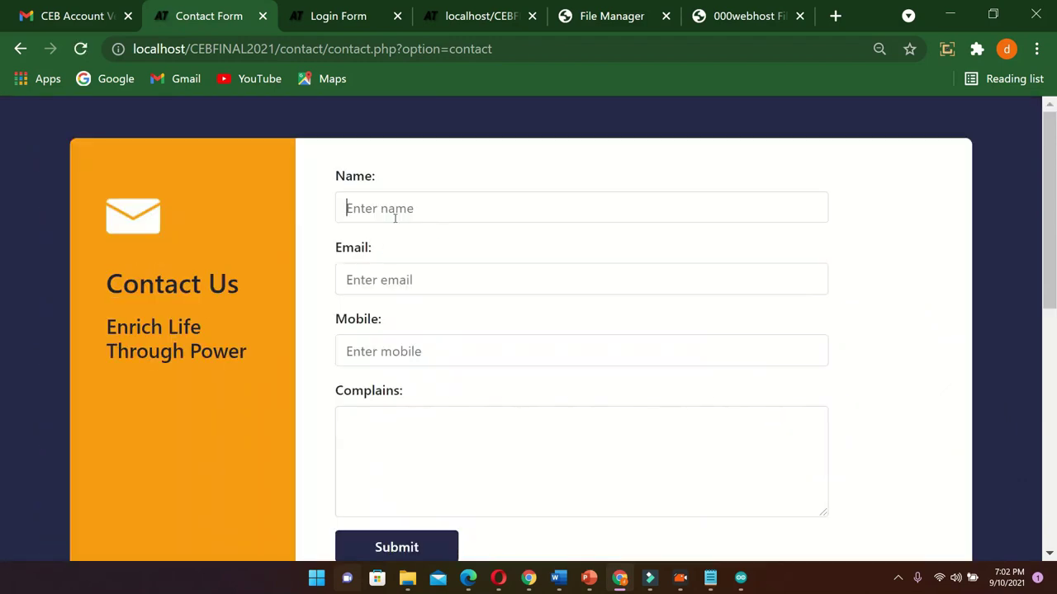
Autofill the name, email and mobile fields and write the complaint 'i have power cut'
left_click(388, 217)
left_click(438, 258)
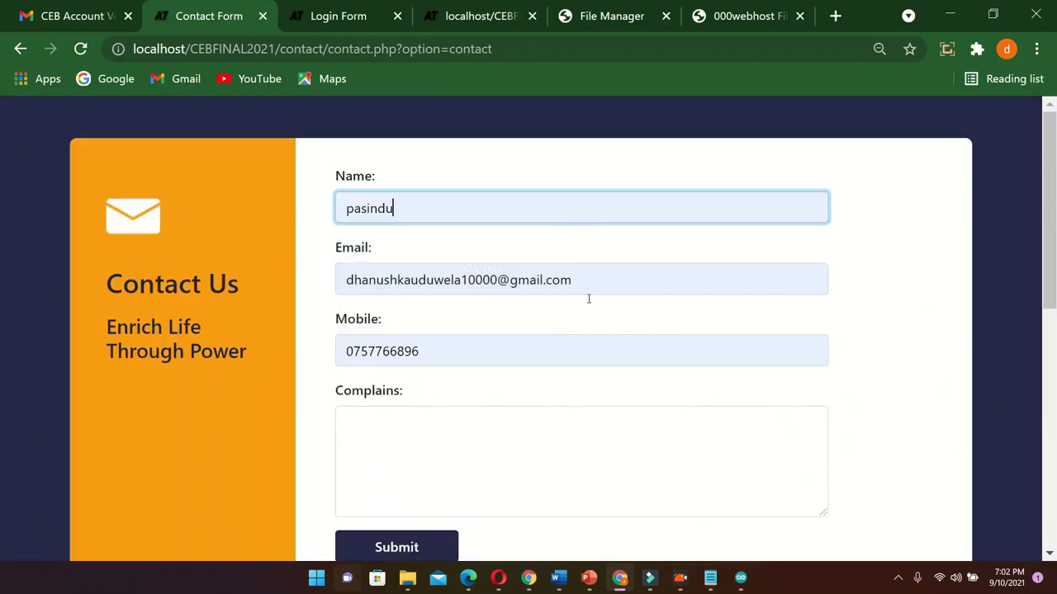
left_click(367, 411)
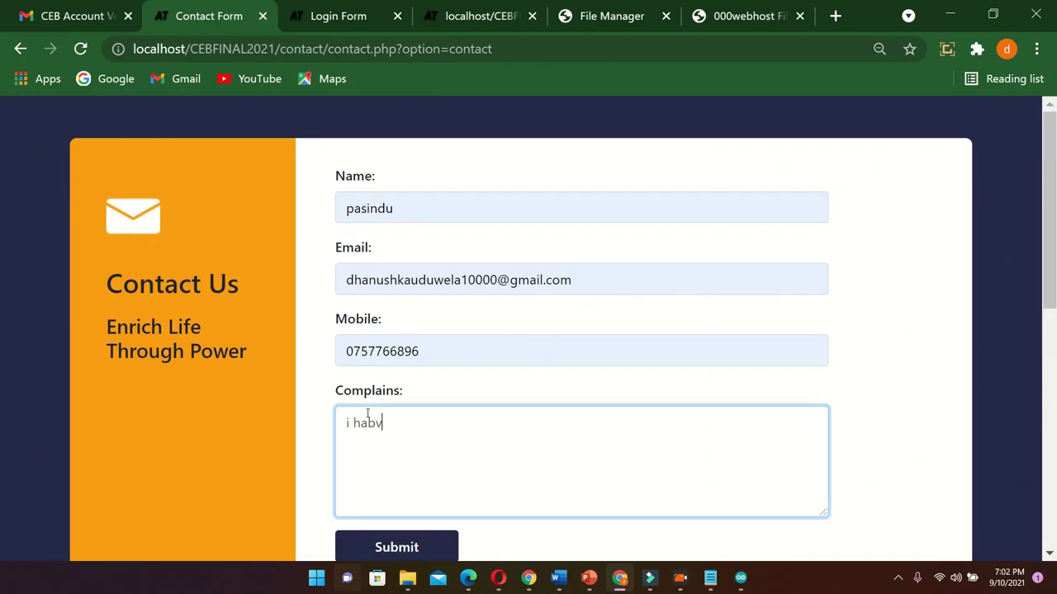
key("BackSpace")
key("BackSpace")
key("BackSpace")
type("ave ")
type("f")
key("BackSpace")
type("power faliuer")
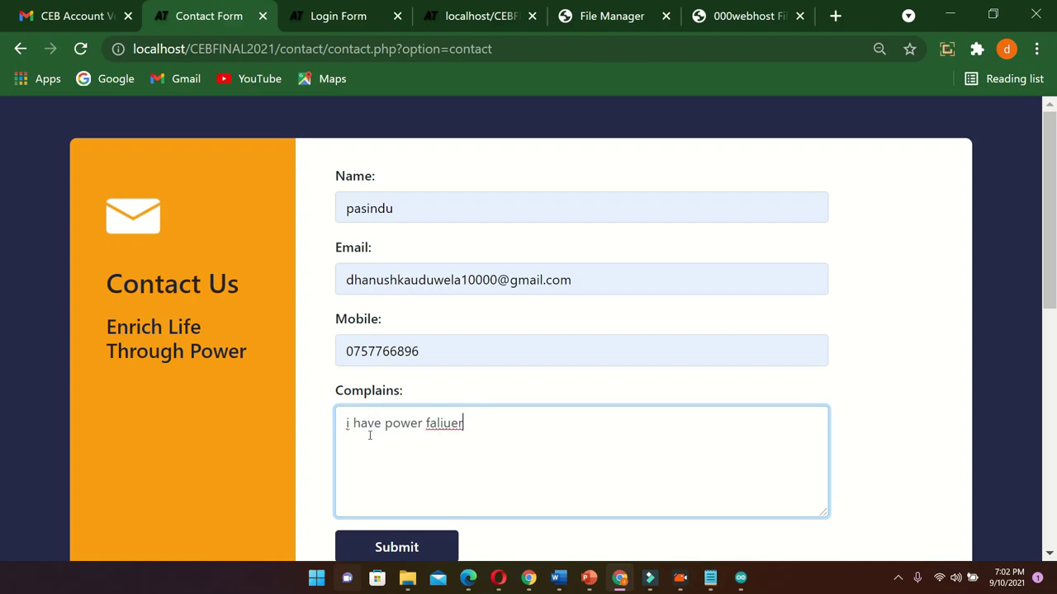
key("BackSpace")
key("BackSpace")
key("BackSpace")
Submit the 'i have power cut' complaint and see the Thanks message
scroll(433, 457, "down", 1)
left_click(422, 455)
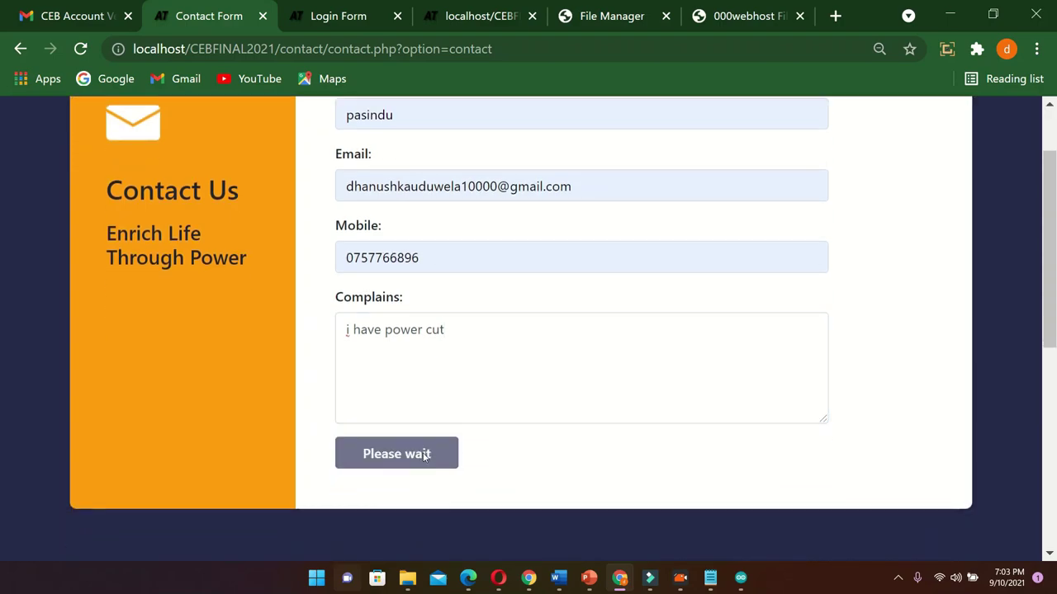
scroll(424, 455, "up", 1)
left_click(340, 286)
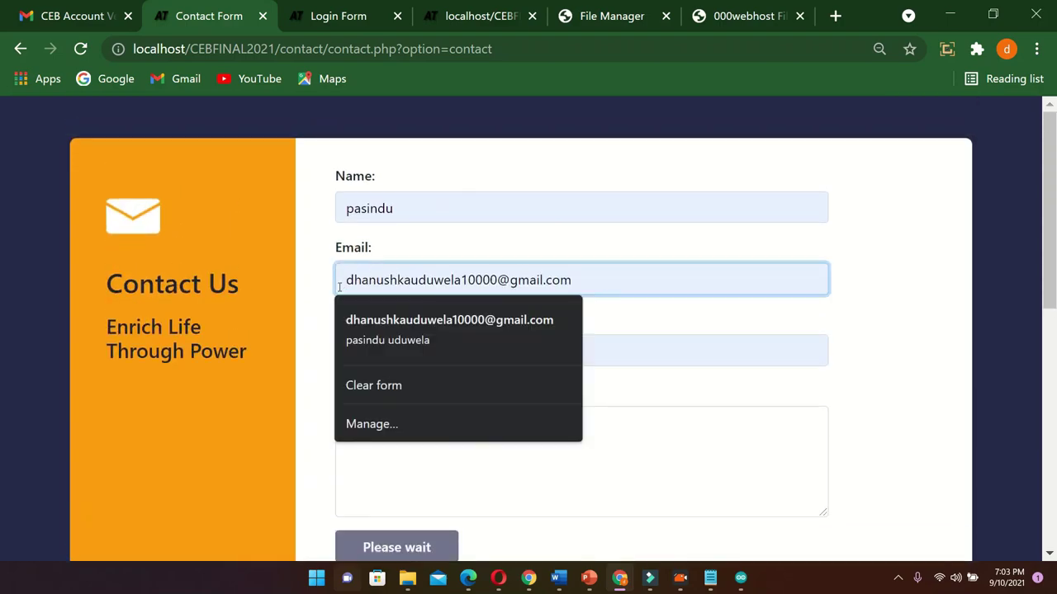
scroll(497, 484, "down", 1)
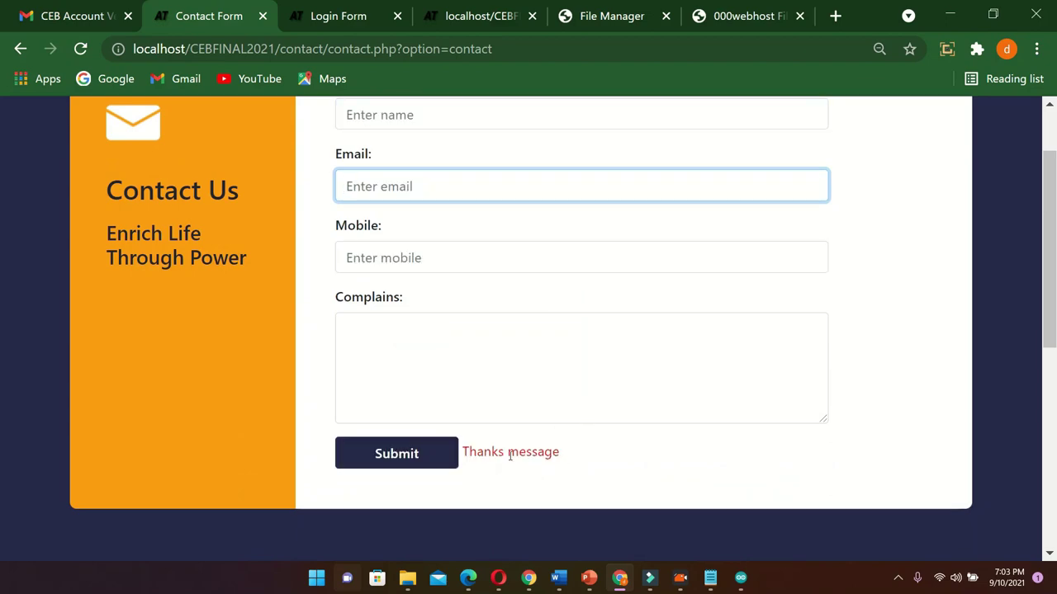
left_click(66, 16)
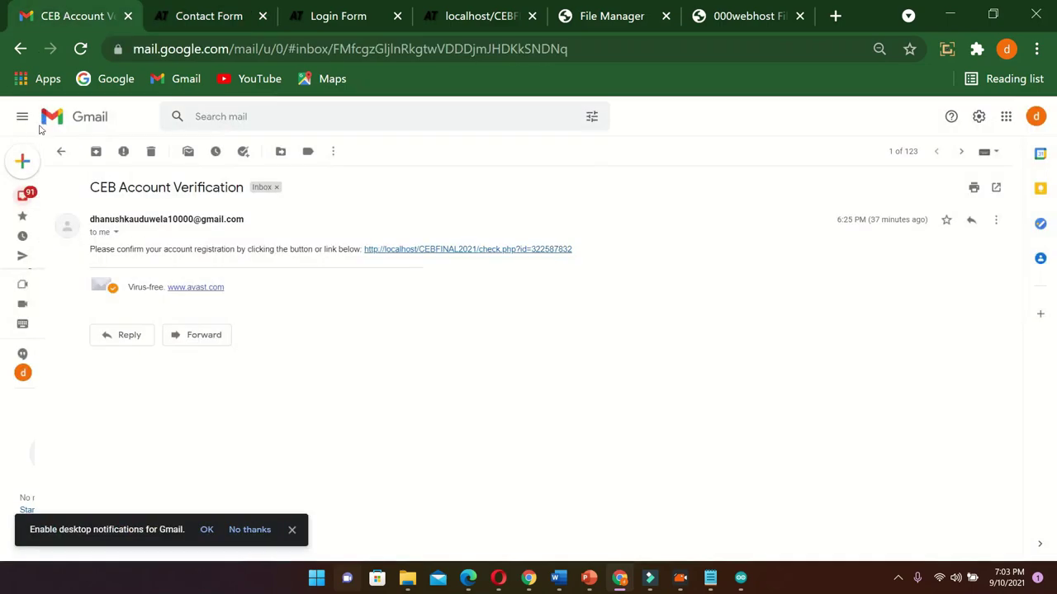
Open the New Contact Us email and highlight its name, email, mobile and 'i have power cut' details
left_click(28, 198)
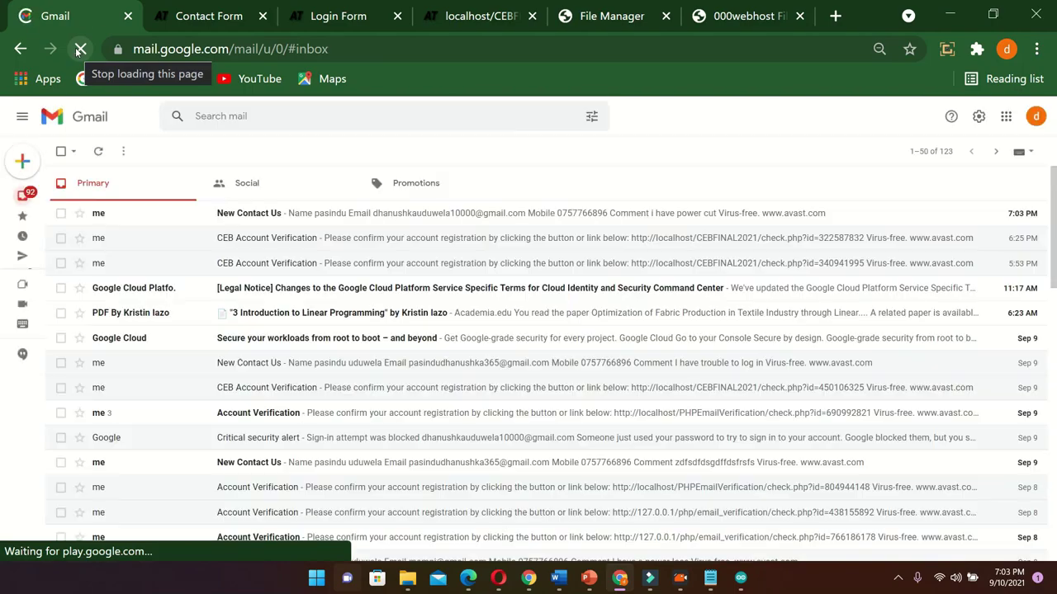
left_click(257, 216)
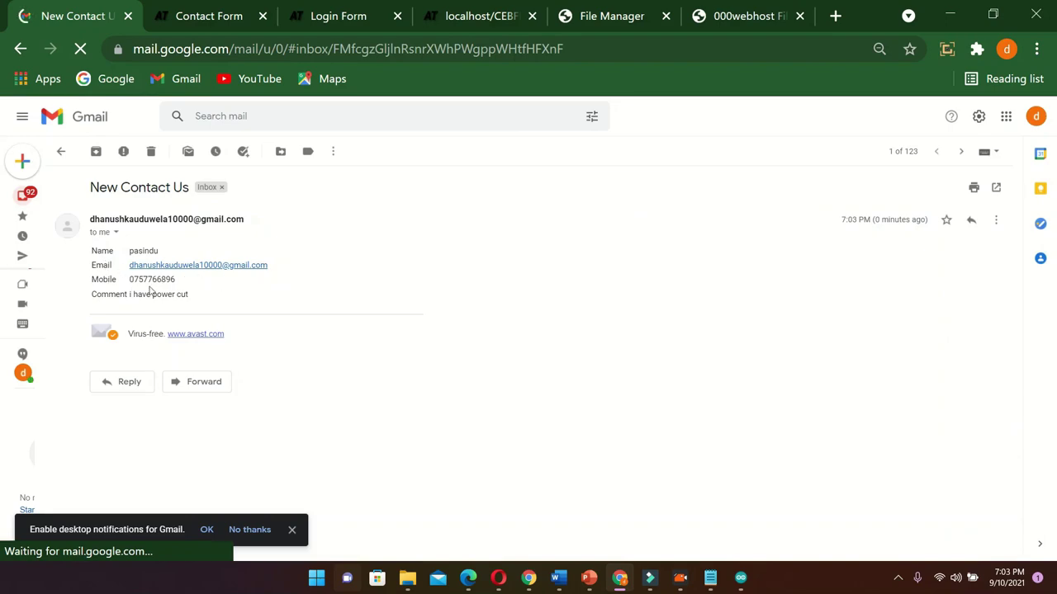
triple_click(225, 302)
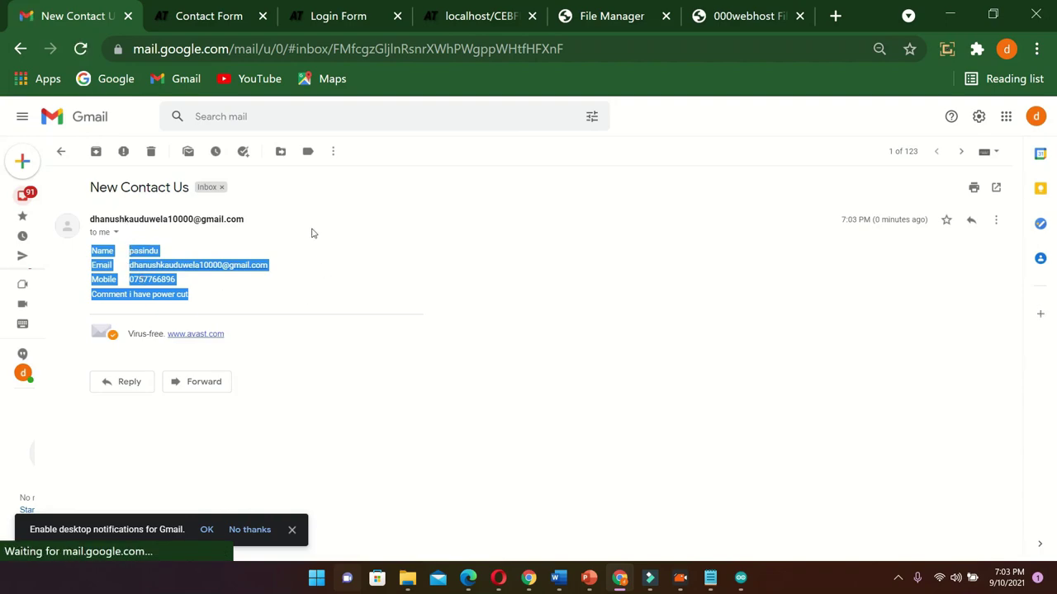
left_click(126, 289)
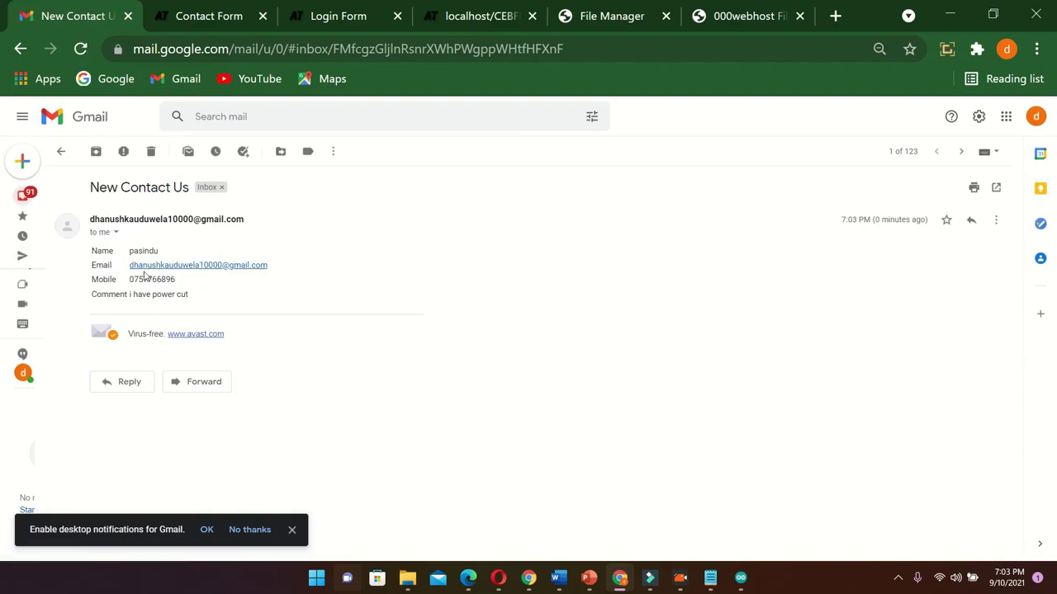
left_click_drag(135, 269, 299, 261)
left_click_drag(83, 219, 269, 217)
On the Contact form, autofill the name from the saved contact suggestion
left_click(269, 217)
left_click(243, 9)
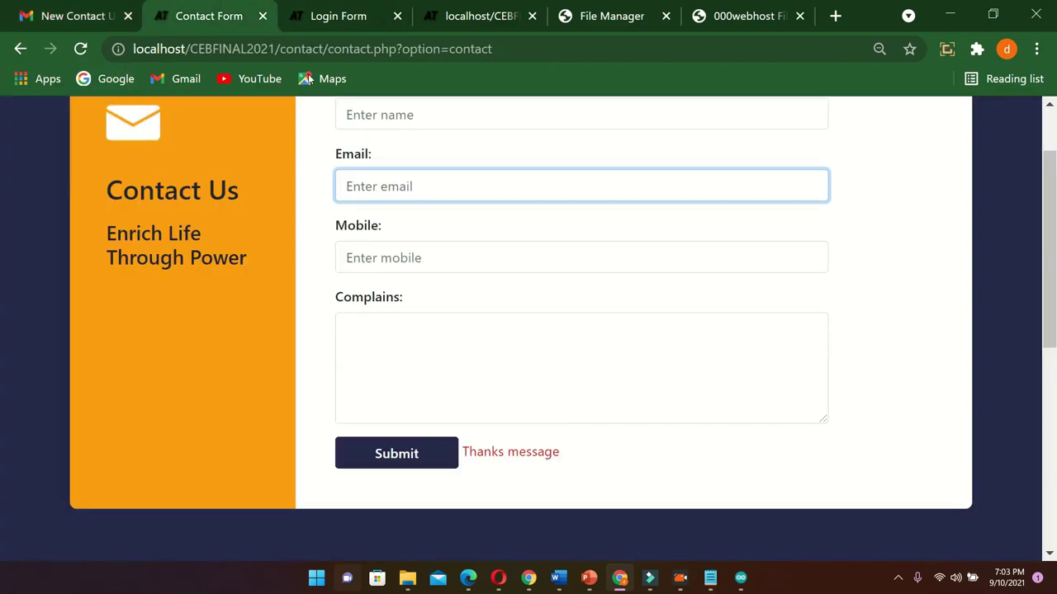
left_click(376, 187)
left_click(404, 115)
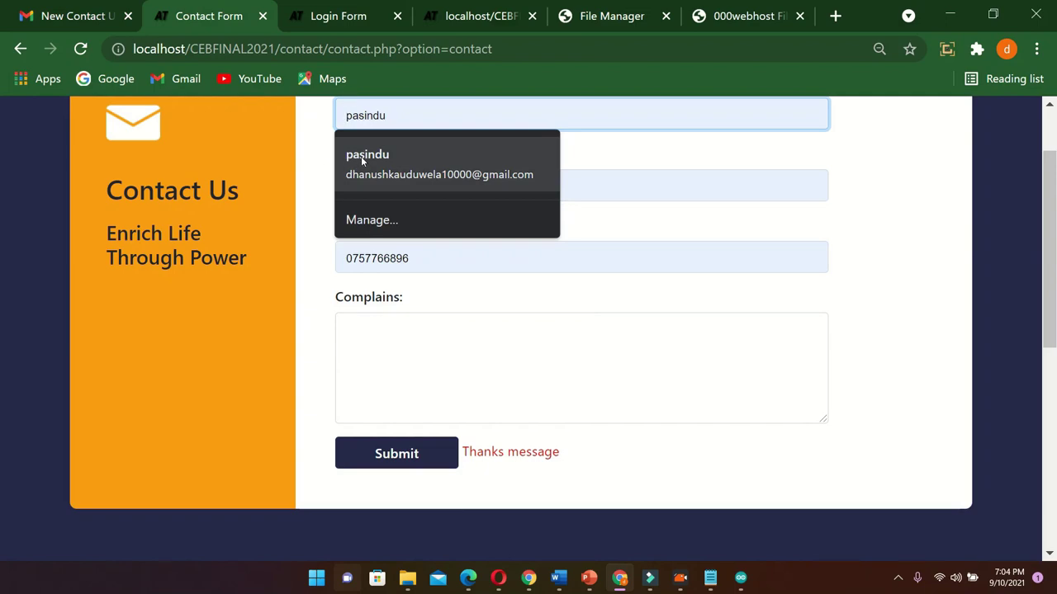
left_click(373, 163)
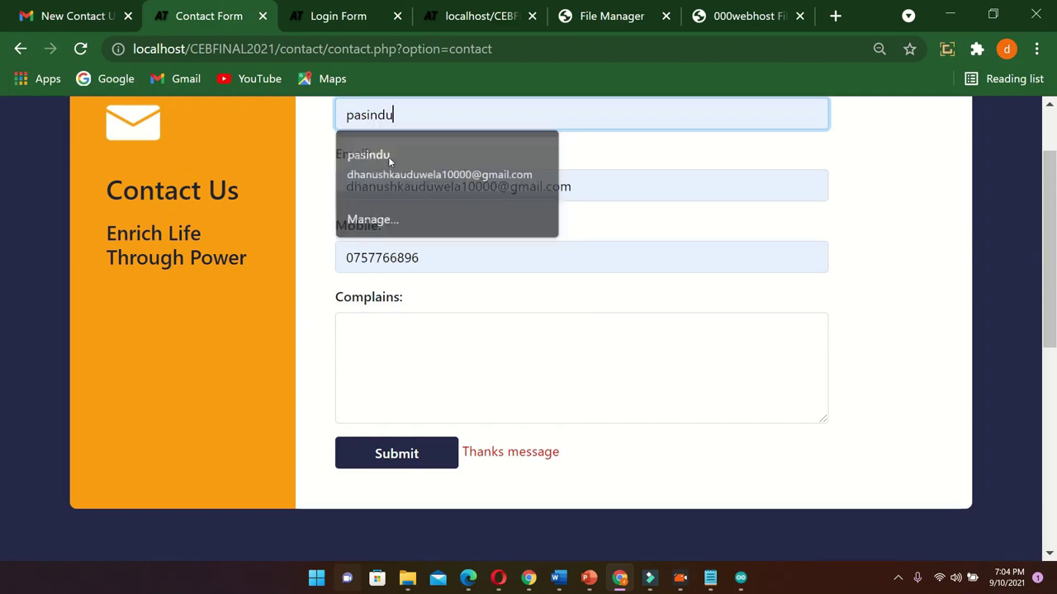
Clear the autofilled email and retype the submitter's Gmail address
left_click_drag(606, 189, 417, 198)
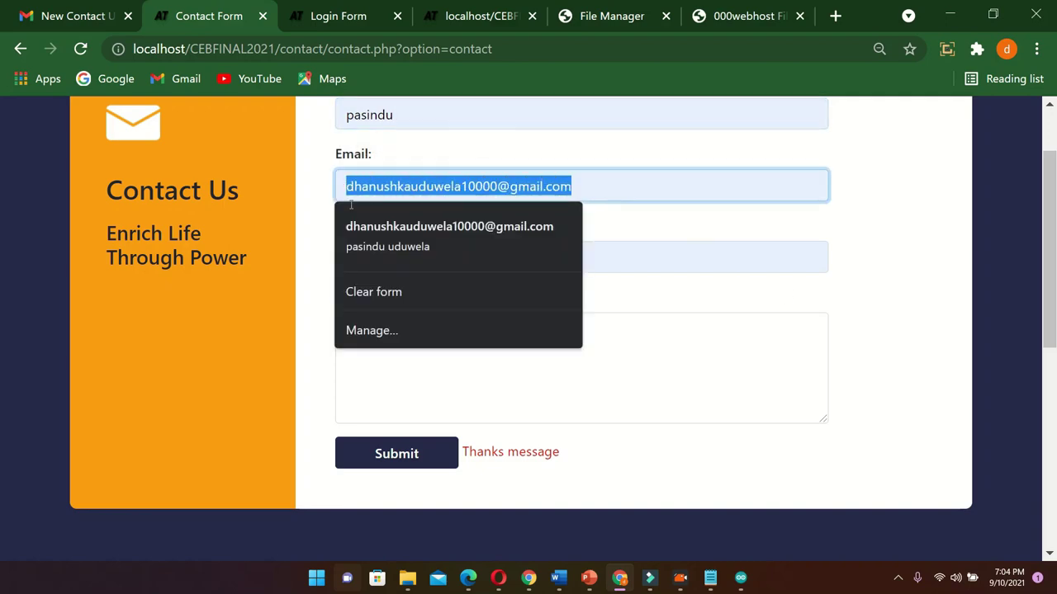
key("End")
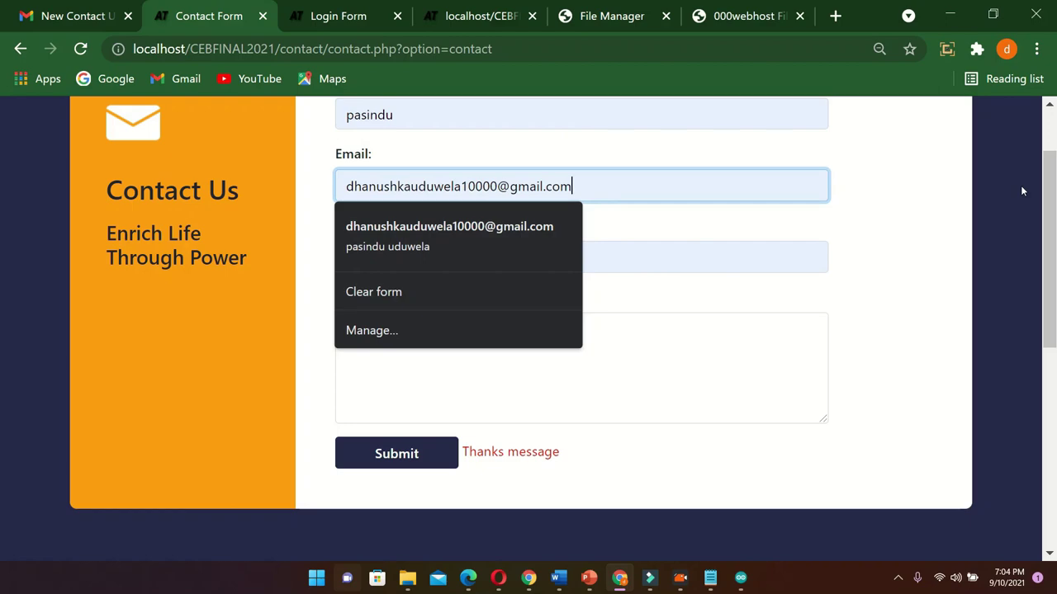
key("BackSpace")
key("BackSpace")
key("BackSpace")
key("BackSpace")
key("BackSpace")
key("BackSpace")
key("BackSpace")
key("BackSpace")
key("BackSpace")
key("BackSpace")
key("BackSpace")
key("BackSpace")
key("BackSpace")
key("BackSpace")
key("BackSpace")
key("BackSpace")
key("BackSpace")
key("BackSpace")
key("BackSpace")
key("BackSpace")
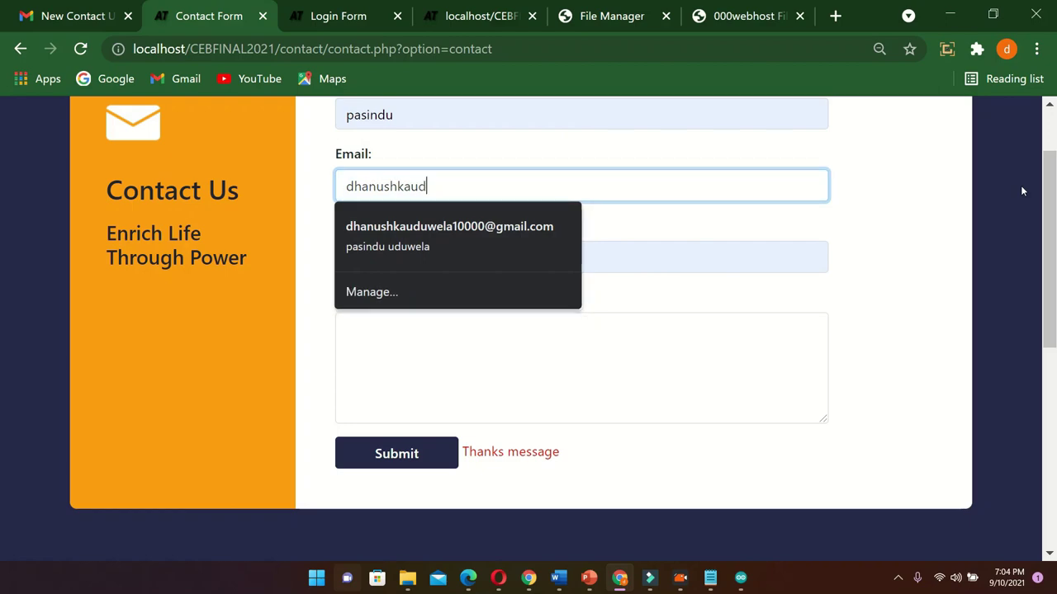
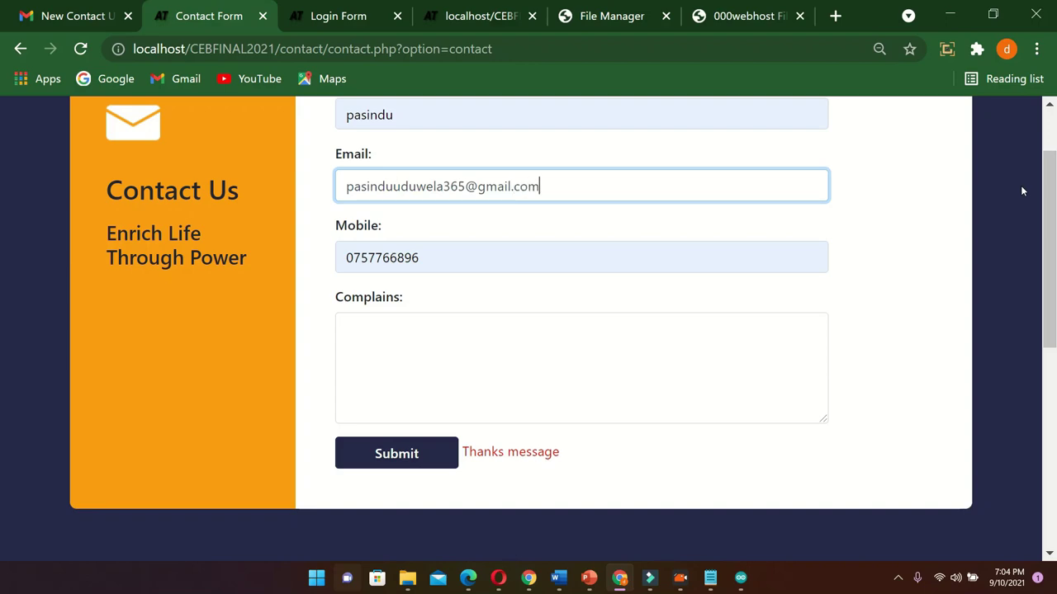
Enter the complaint 'i have a power cut' and submit the form
left_click(495, 324)
type("i have ")
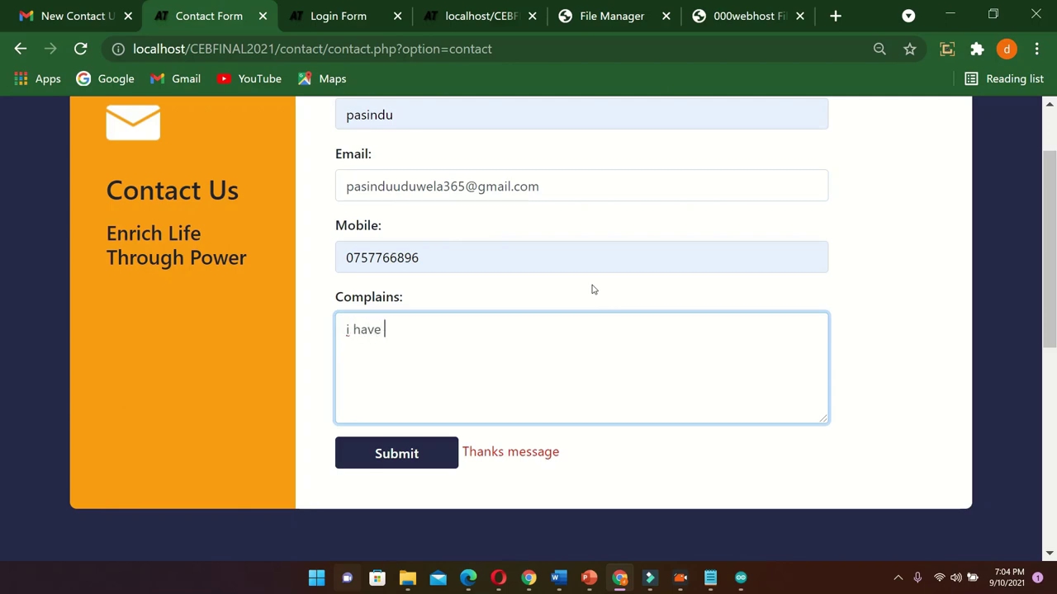
type("a power cut")
left_click(393, 458)
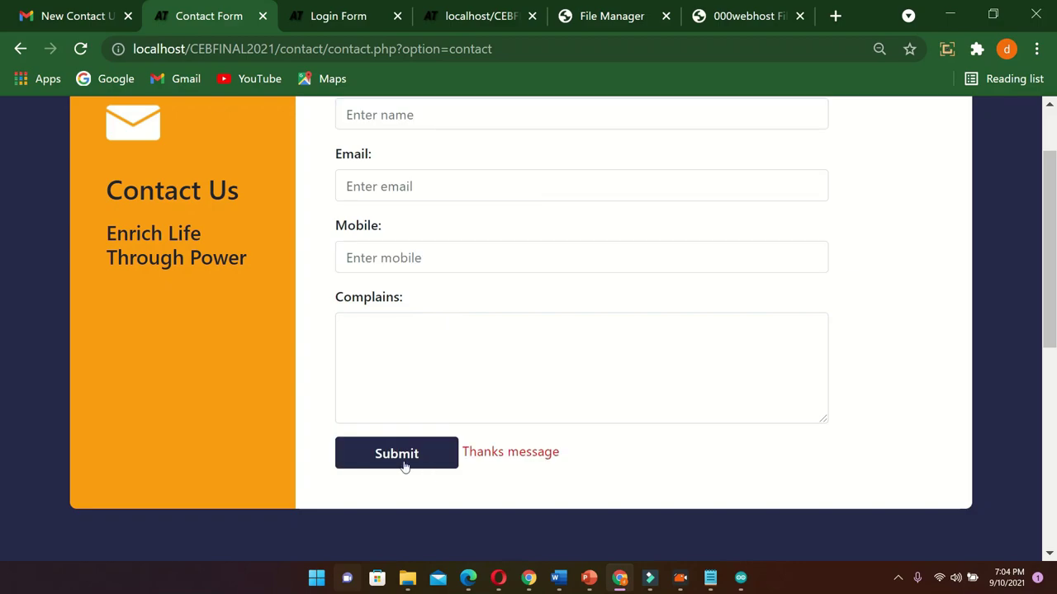
Reload the Gmail inbox and open the new contact email with 'i have a power cut'
left_click(43, 14)
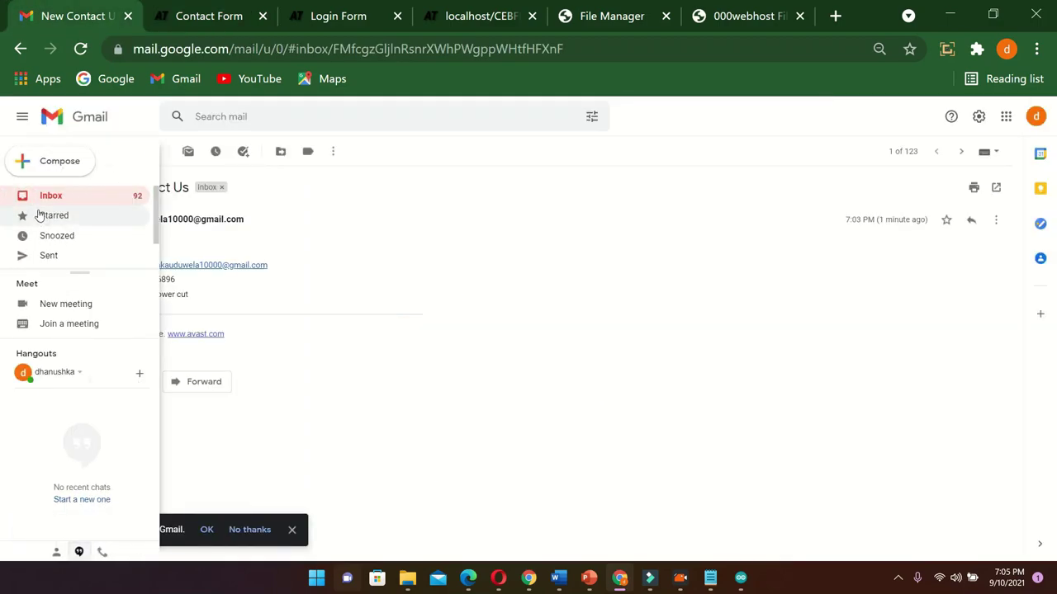
left_click(43, 199)
left_click(80, 48)
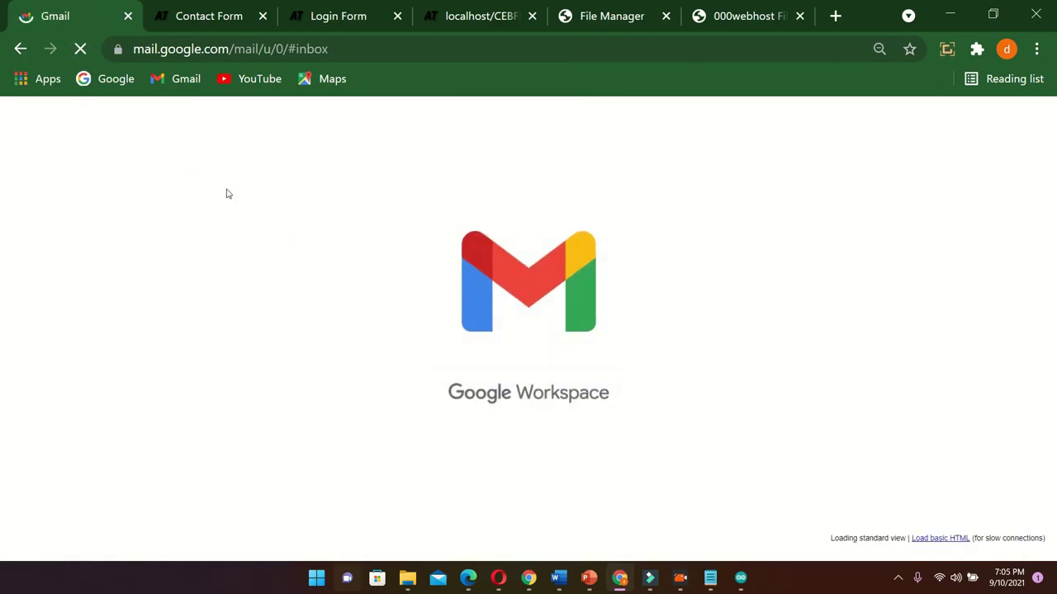
left_click(251, 219)
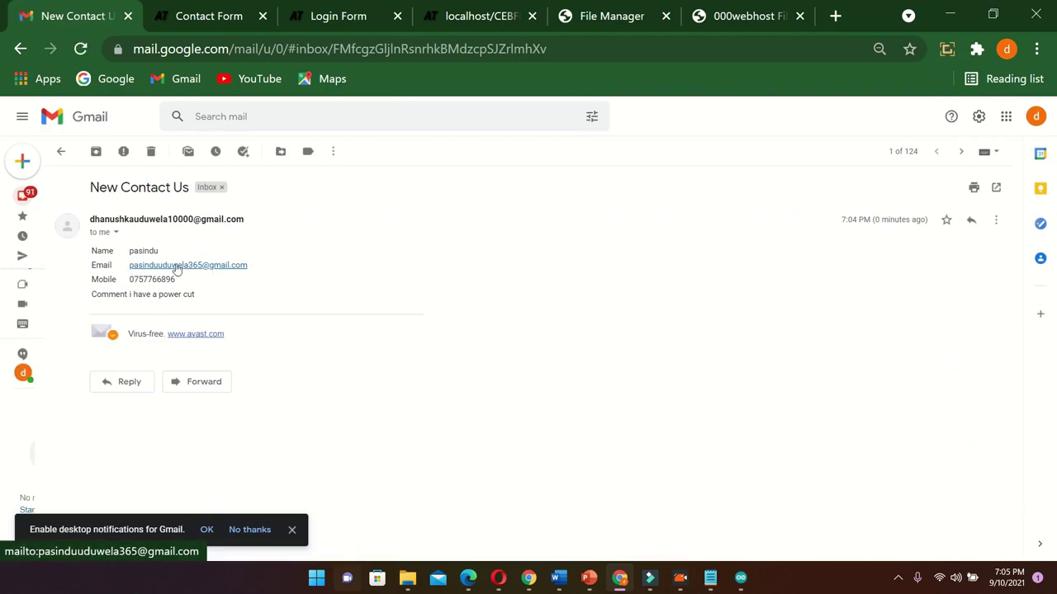
left_click_drag(170, 287, 58, 291)
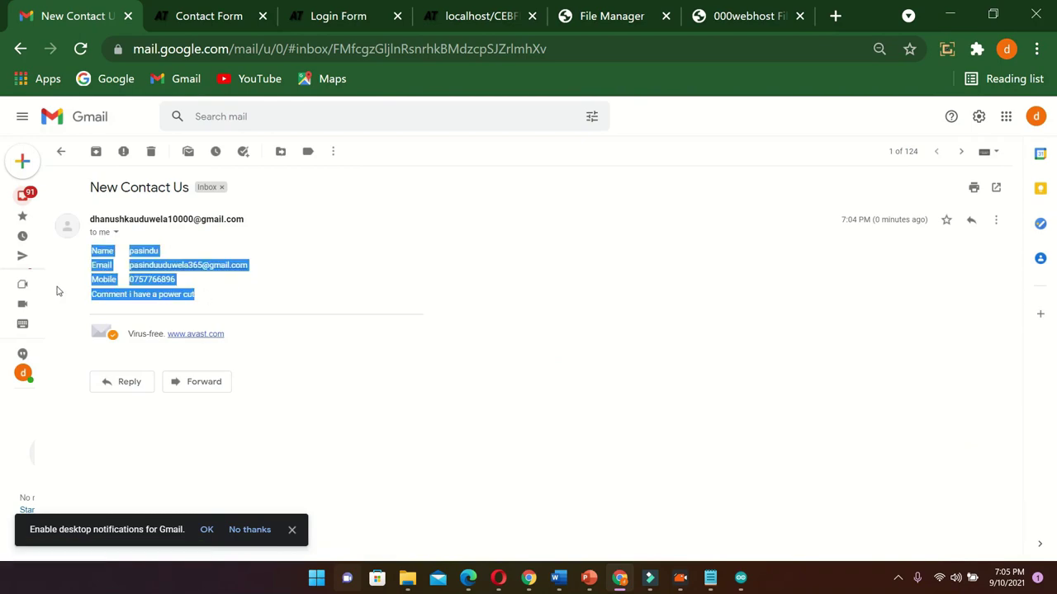
Start a message to the submitter's address, then discard the draft
left_click(169, 265)
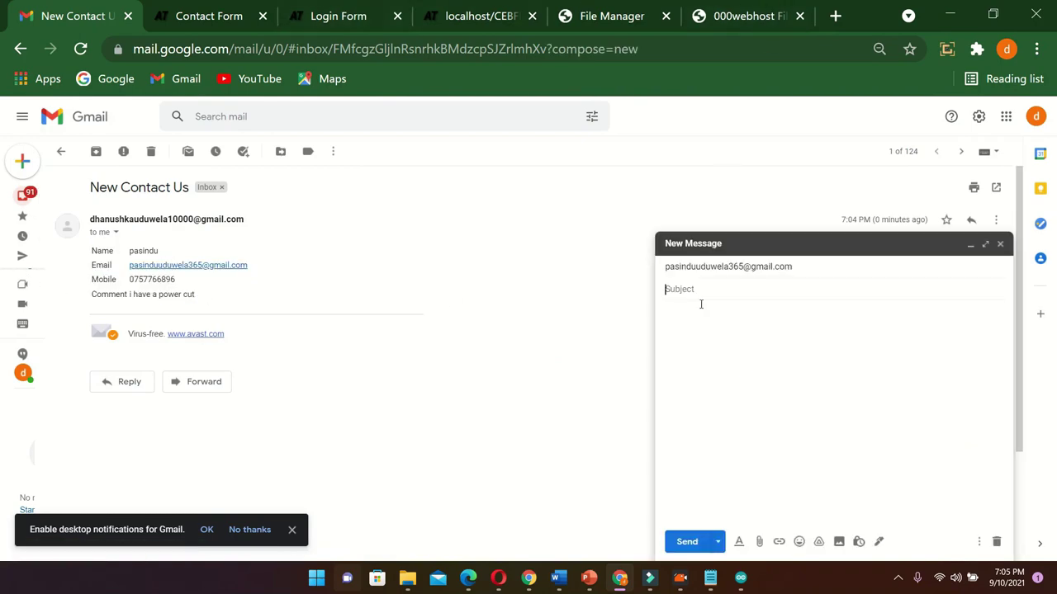
type("dfsa")
left_click(1000, 244)
left_click(712, 9)
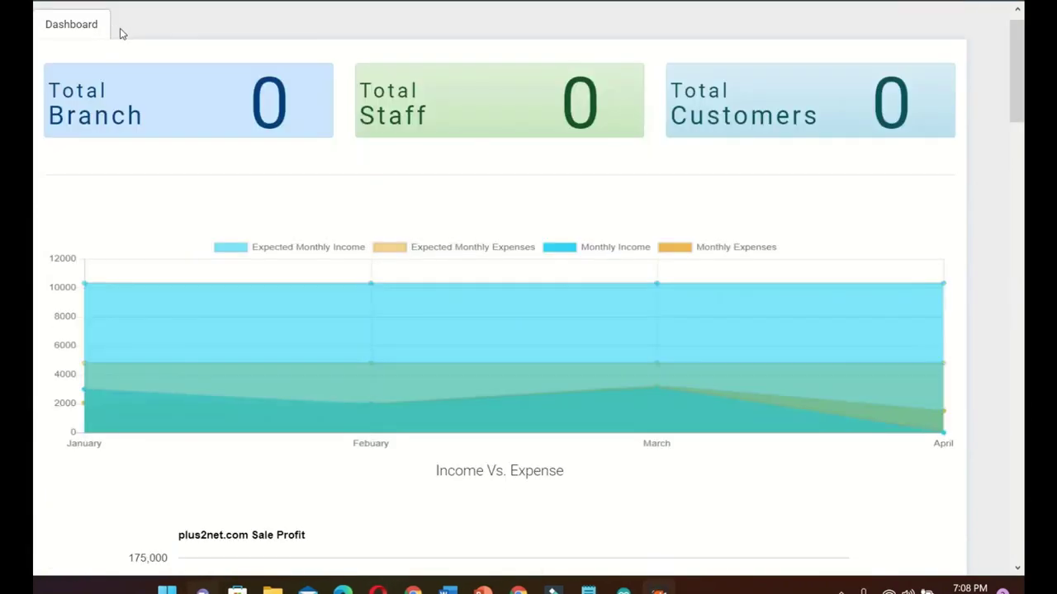
Scroll through the income/expense charts and the voltage, current, power, energy and frequency gauges
scroll(119, 33, "down", 4)
scroll(120, 33, "up", 5)
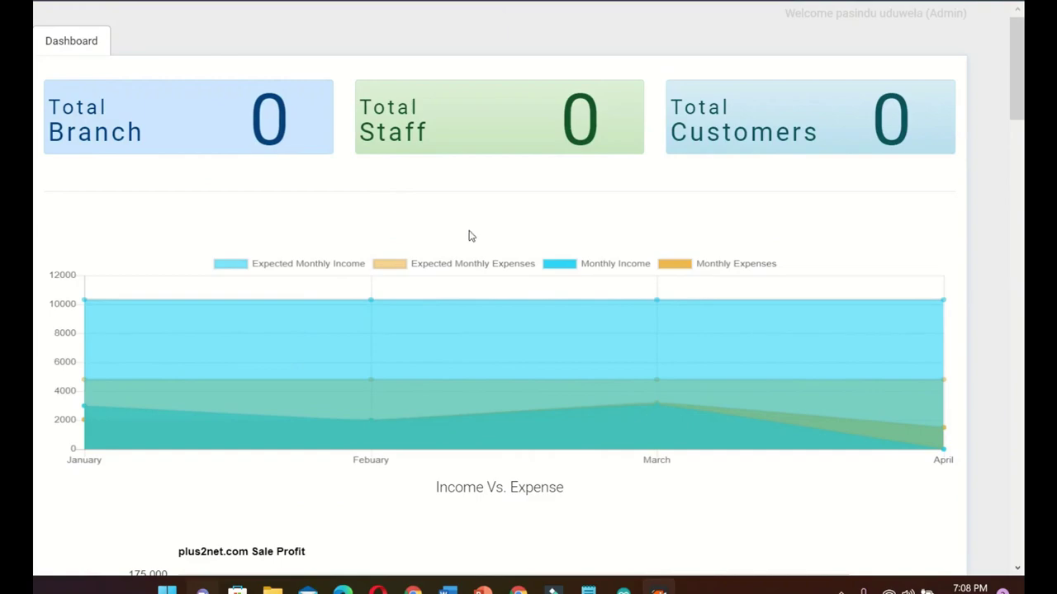
scroll(268, 226, "down", 4)
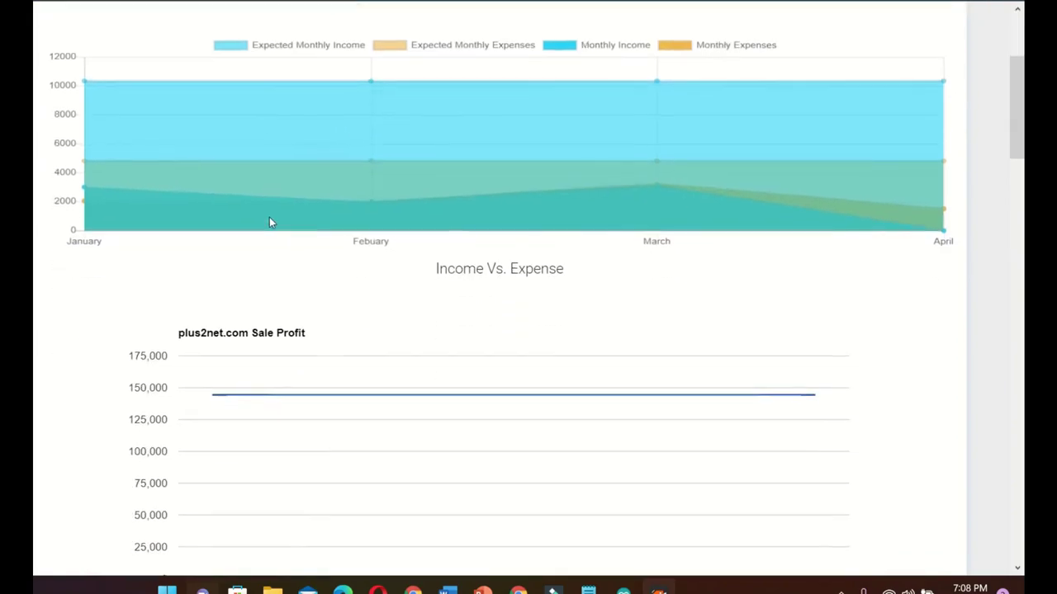
scroll(266, 295, "down", 2)
scroll(266, 278, "up", 5)
scroll(97, 128, "down", 1)
scroll(98, 128, "down", 3)
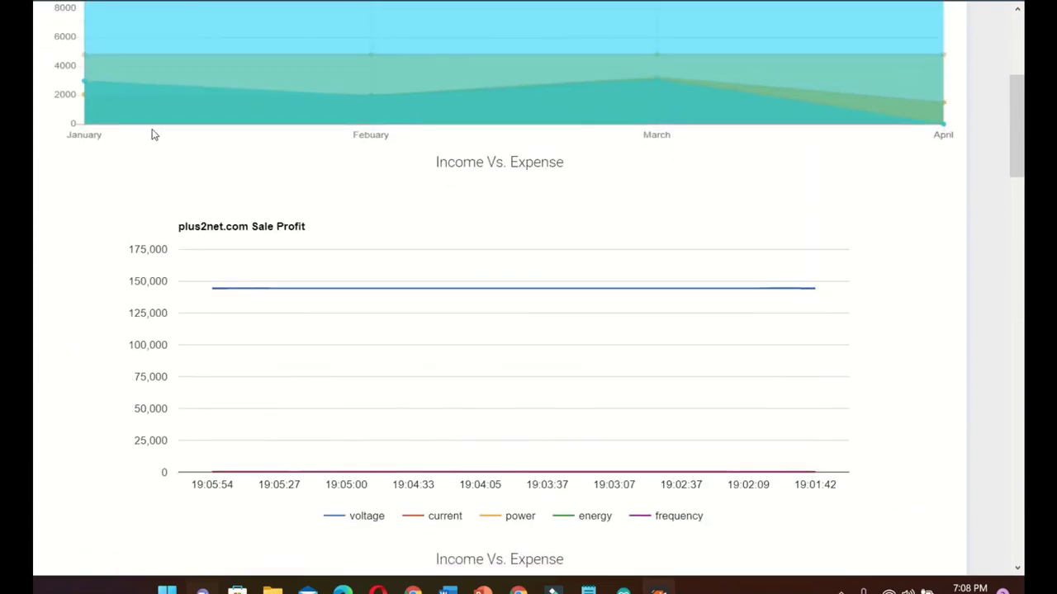
scroll(154, 134, "down", 5)
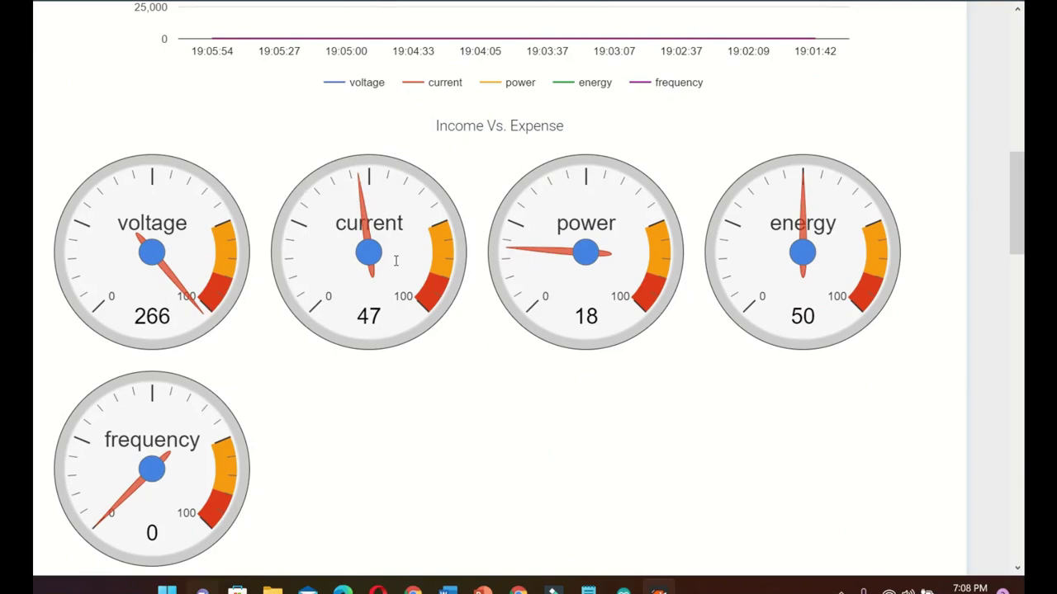
scroll(382, 418, "down", 5)
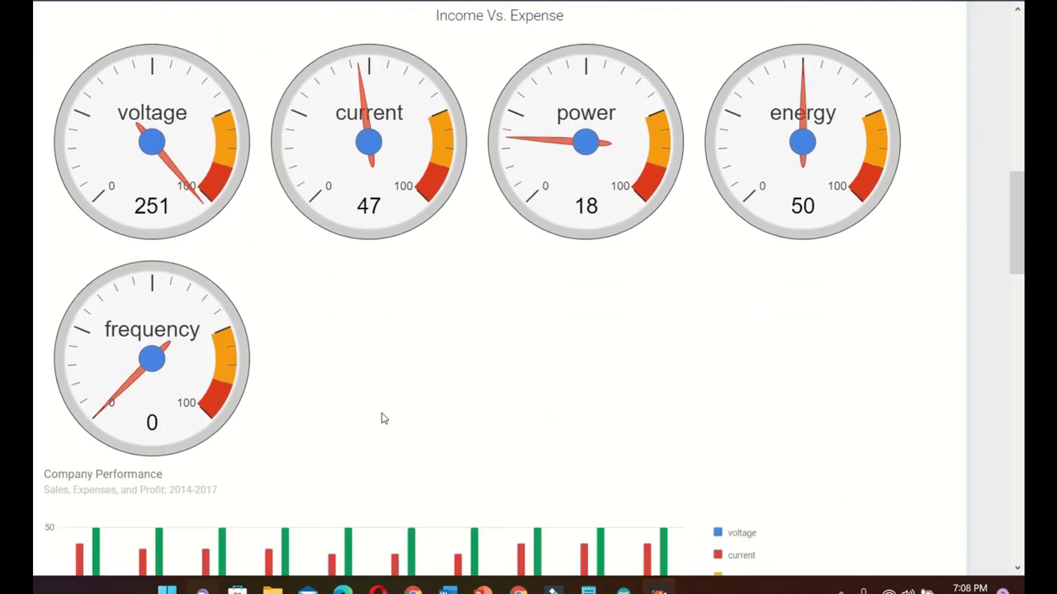
Read the readings bar chart's values from 19:01:42 to 19:05:54, energy at 50
mouse_move(206, 264)
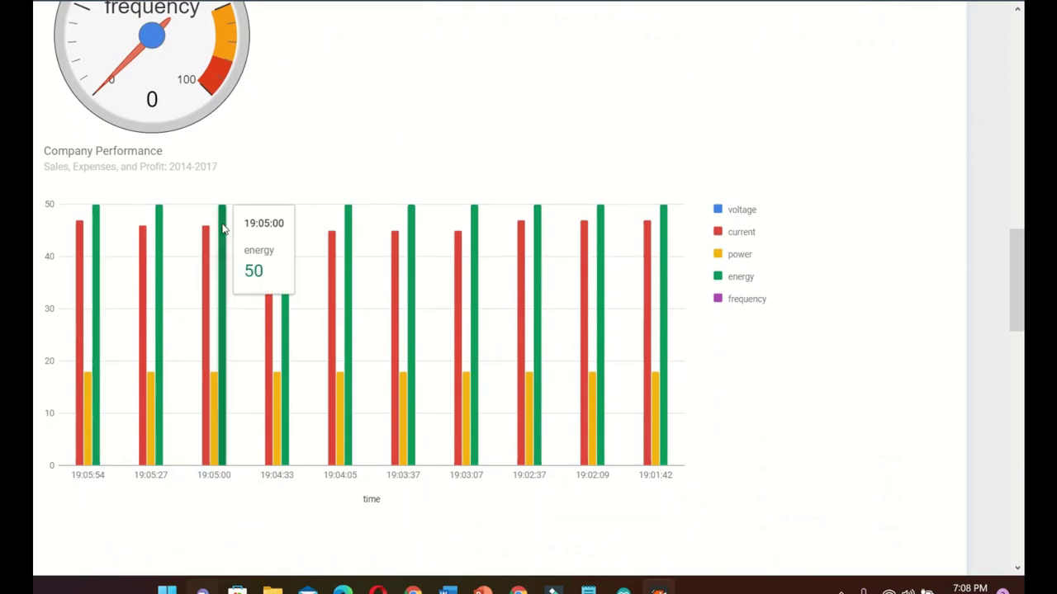
mouse_move(525, 266)
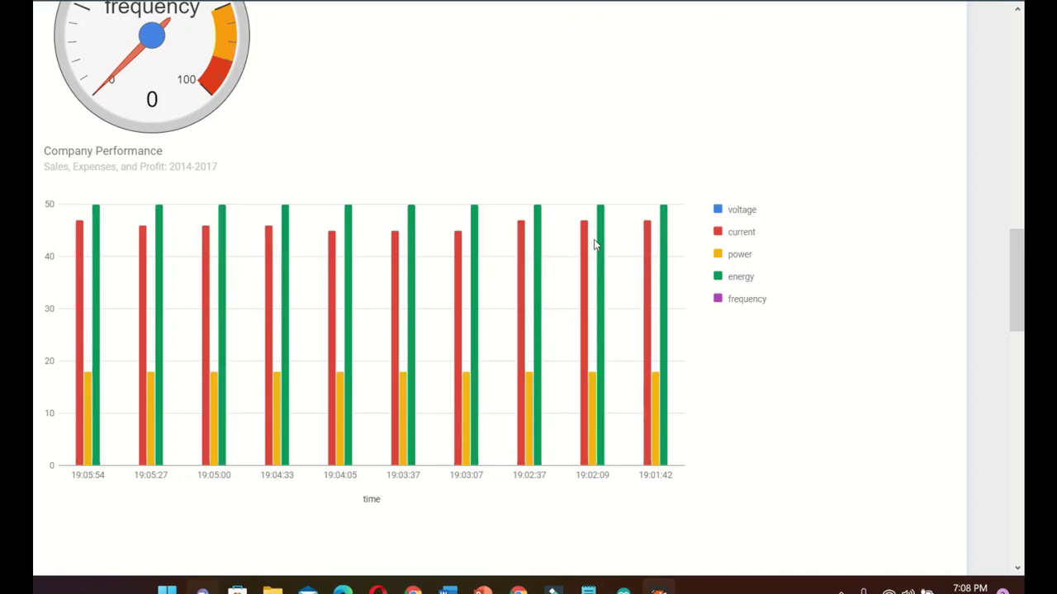
mouse_move(601, 245)
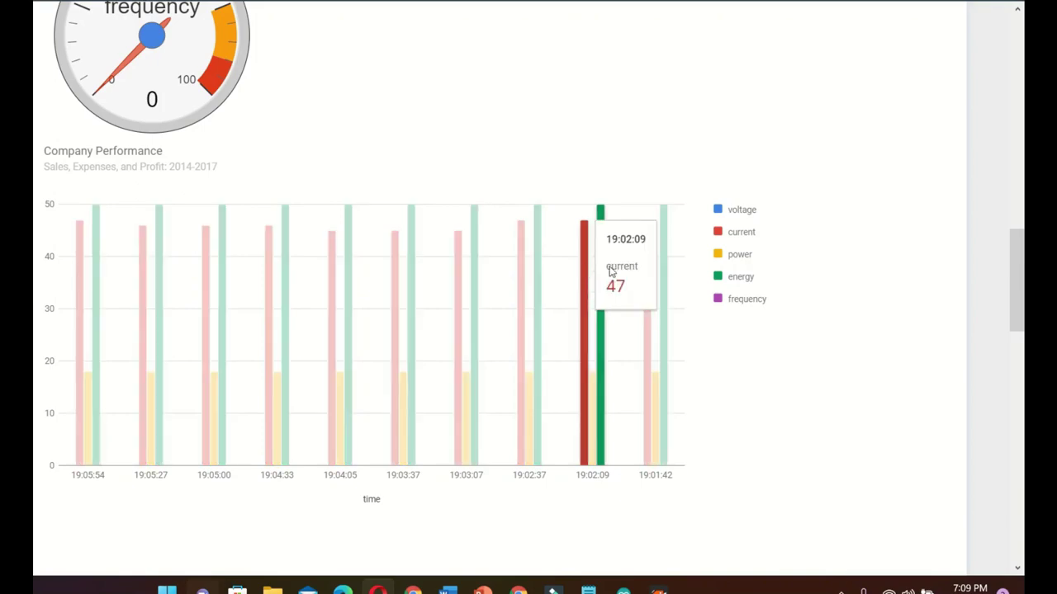
scroll(589, 259, "down", 6)
scroll(590, 261, "down", 4)
scroll(564, 266, "up", 10)
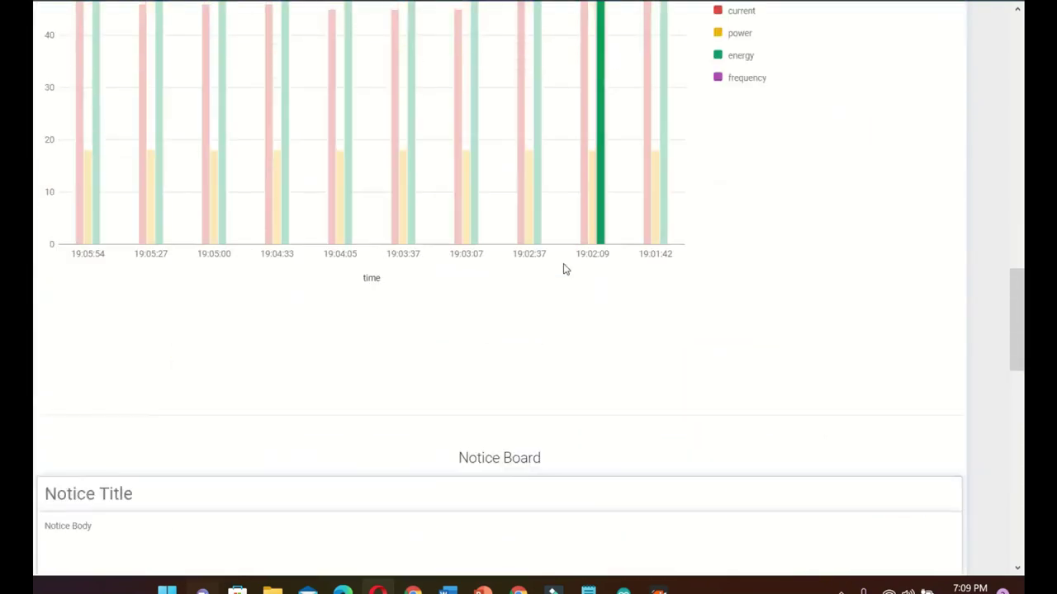